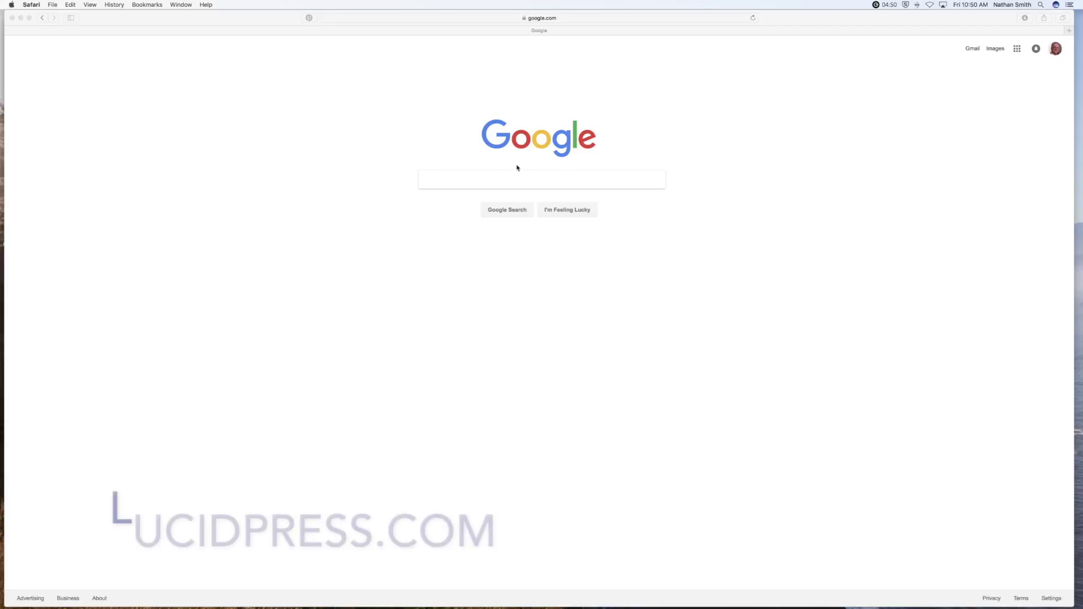
Search Google for 'lucidpress'.
click(504, 179)
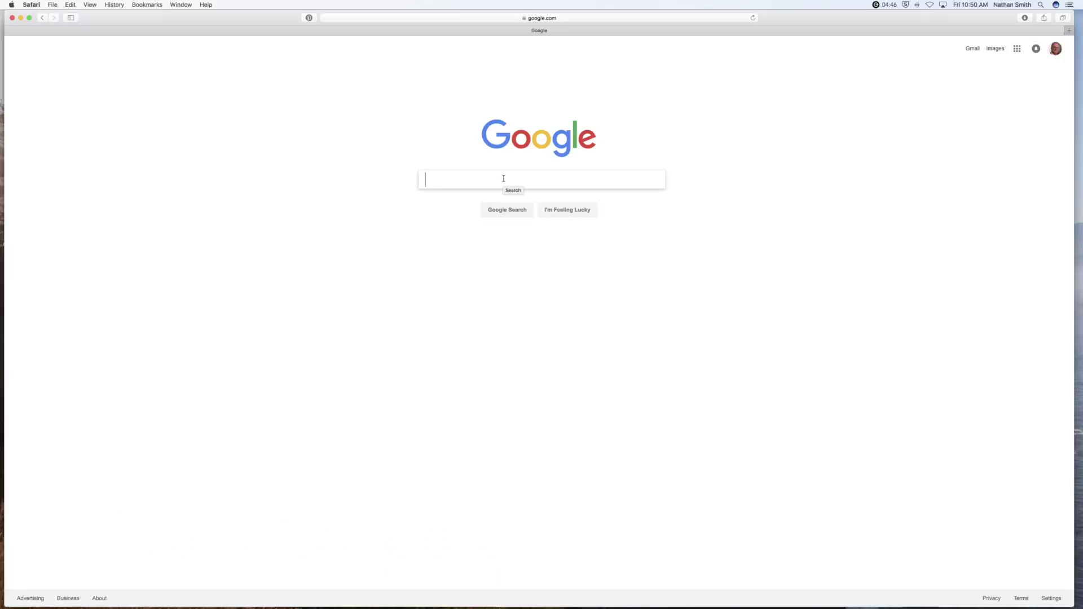
text(lucid)
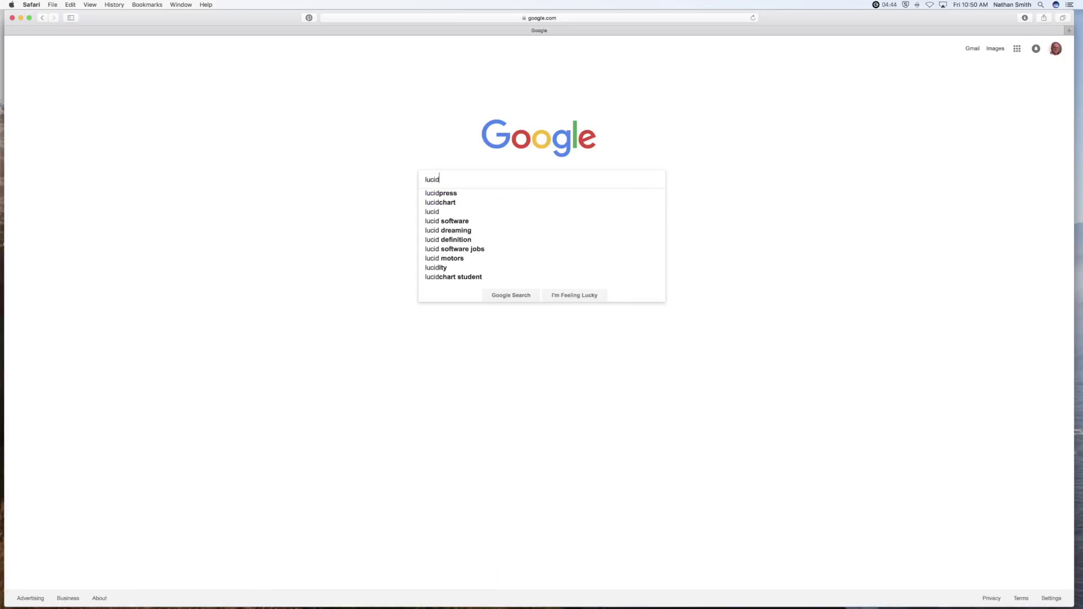
text(press)
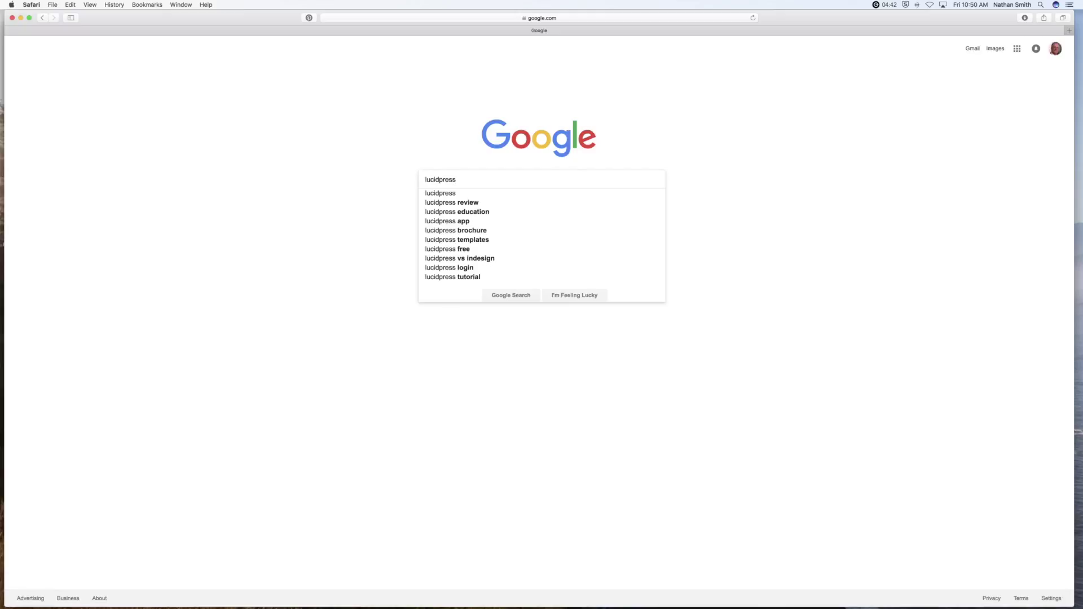
key(Return)
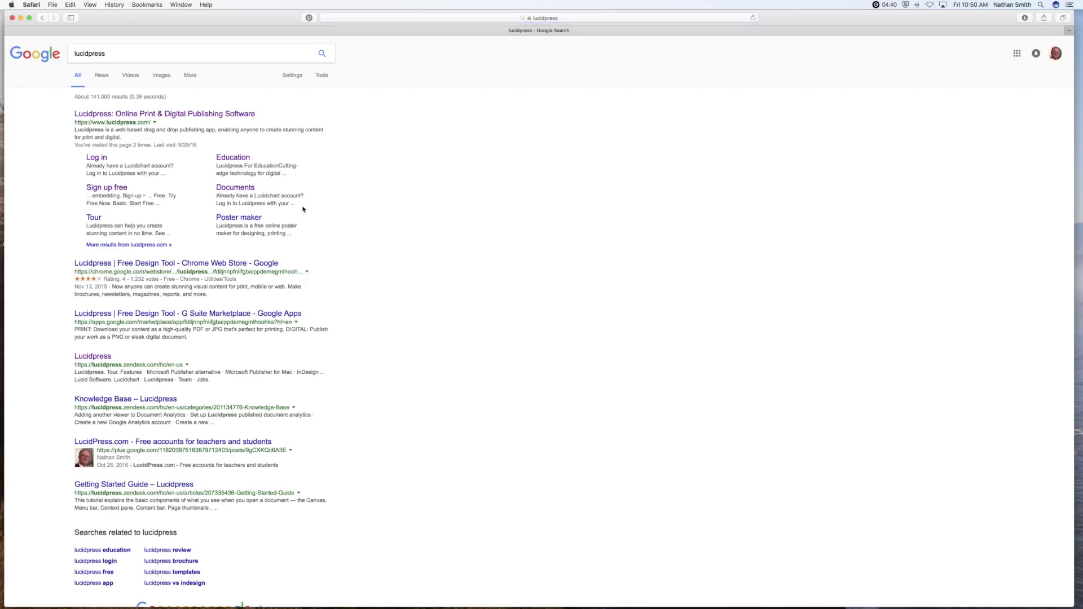
Open the Lucidpress website and sign up free with your e-mail address.
click(133, 113)
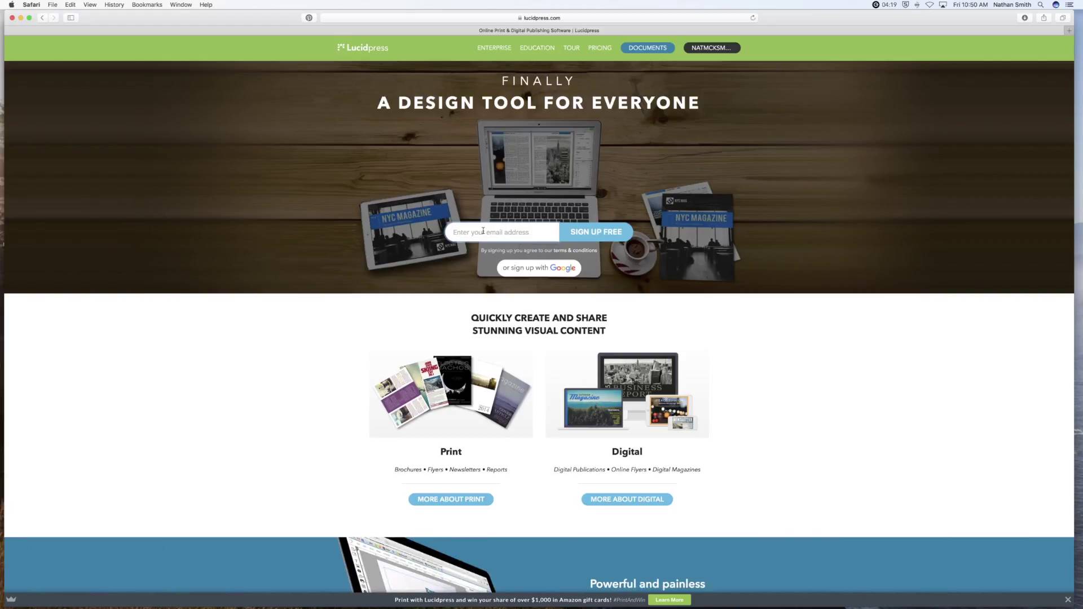
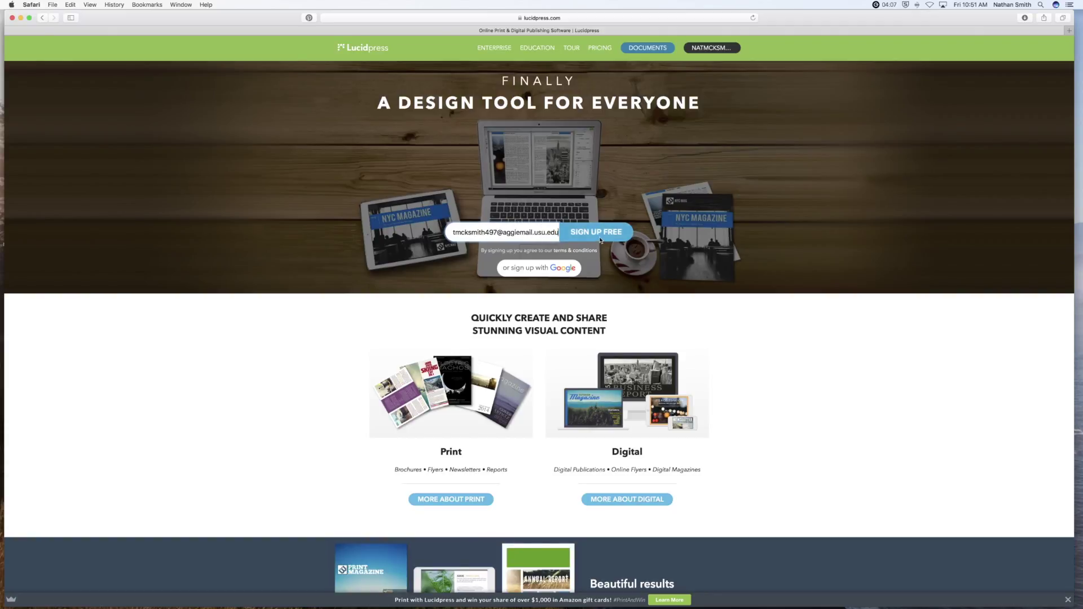
click(598, 235)
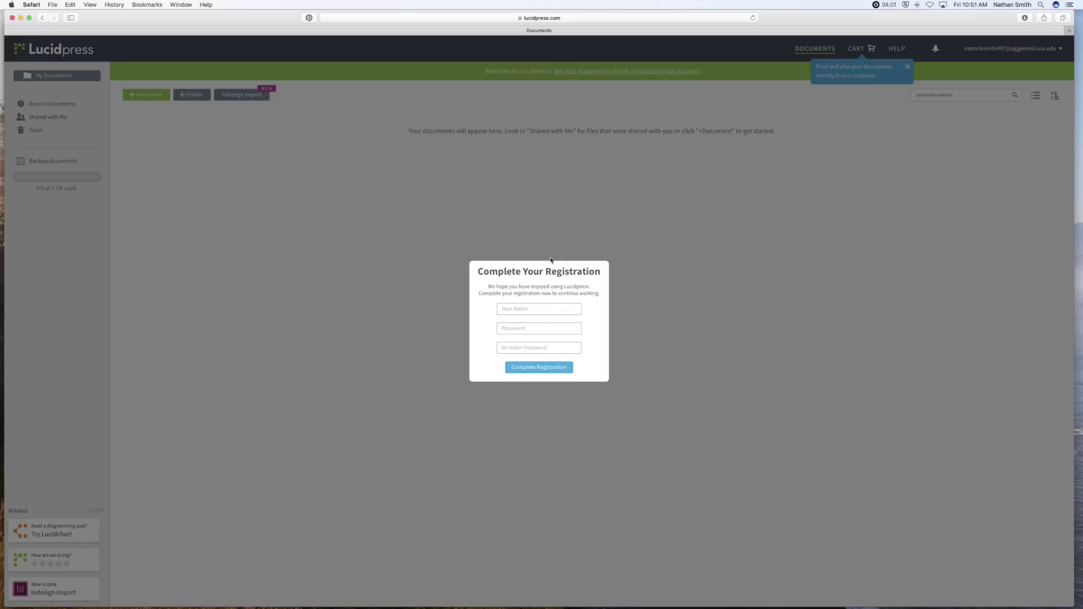
Enter your full name and the account password twice in the registration form.
click(521, 308)
click(533, 328)
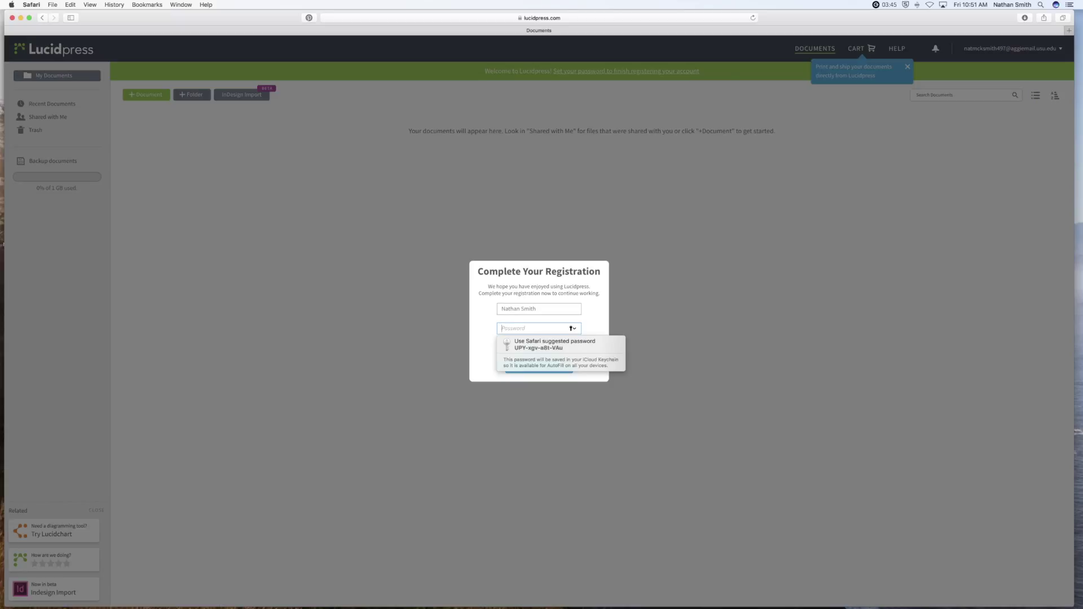
text(•••••)
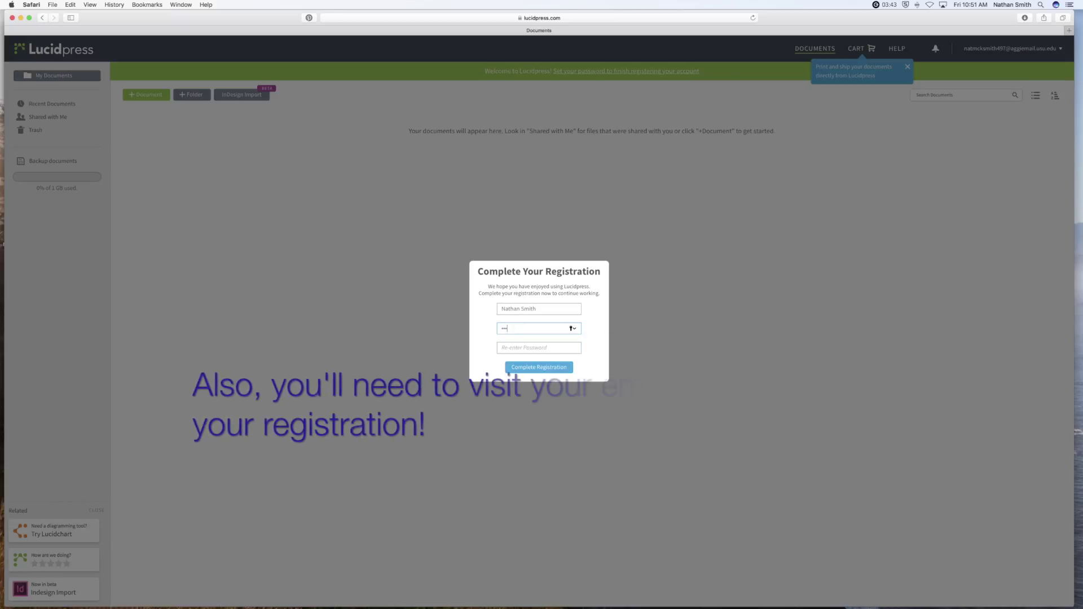
text(•••)
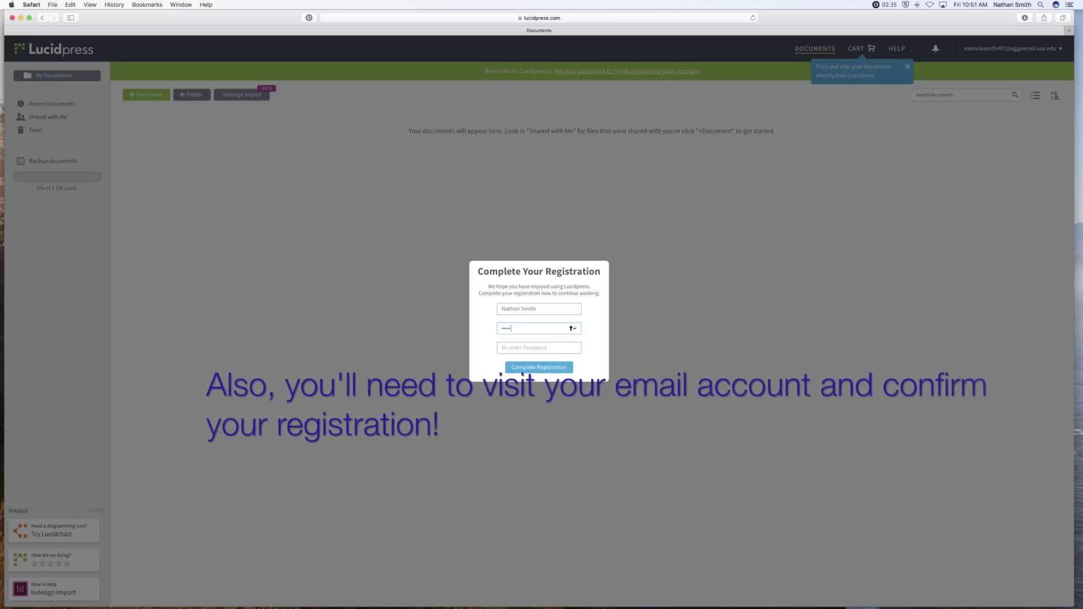
text(•••••••)
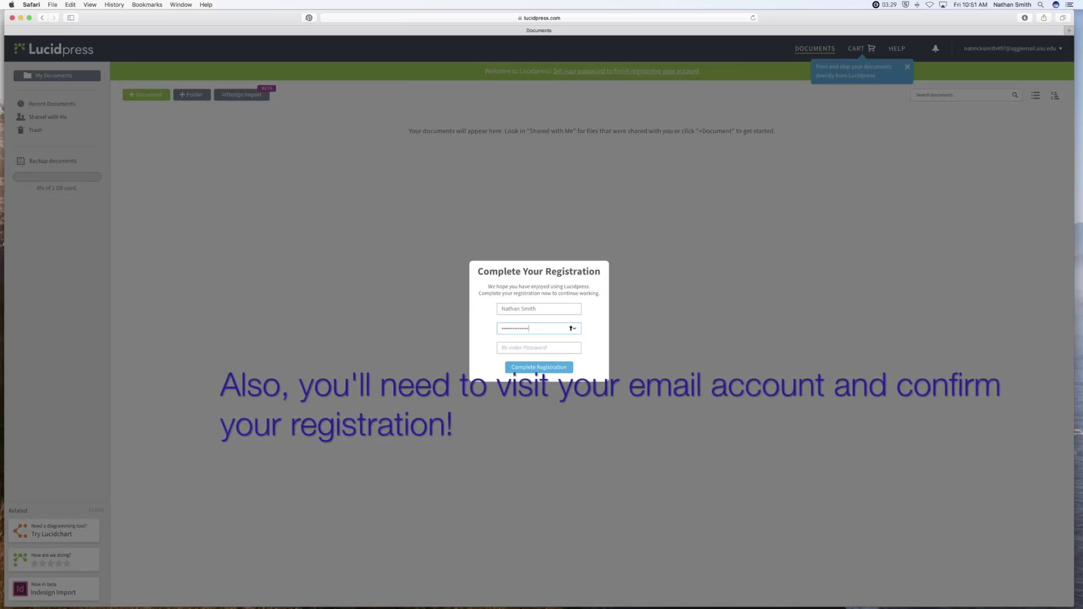
click(518, 349)
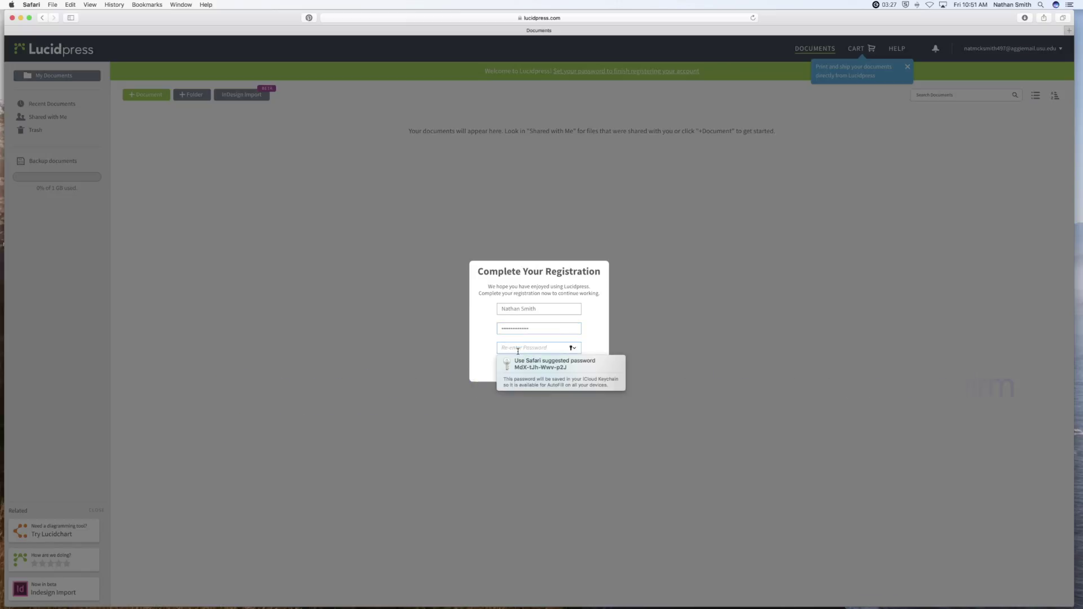
text(•)
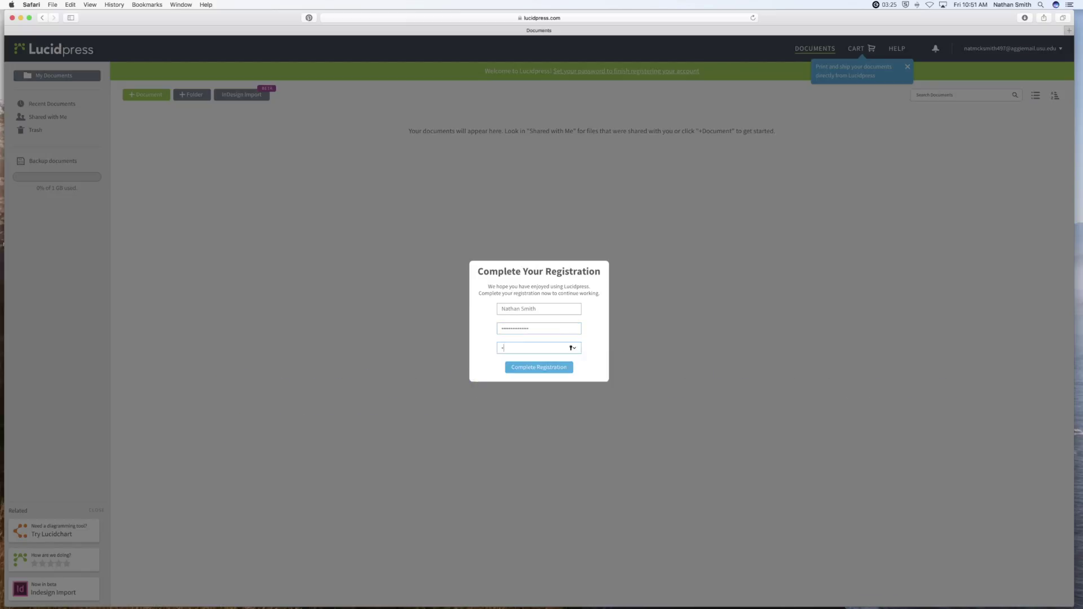
text(••••••••)
Submit the registration, save the password in Safari, and return to the Lucidpress homepage.
click(534, 369)
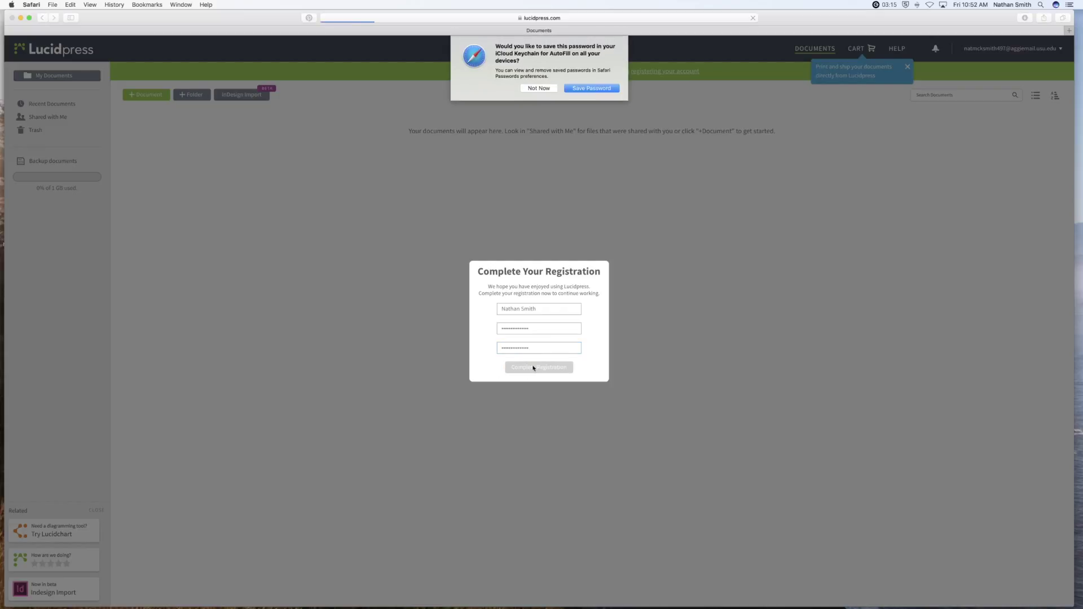
click(591, 88)
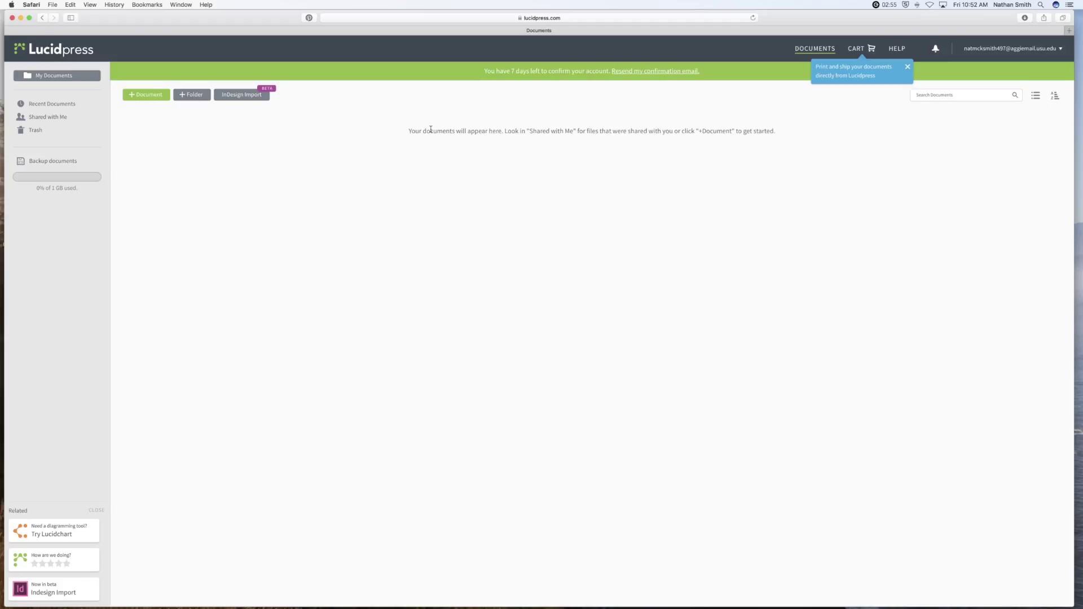
click(38, 51)
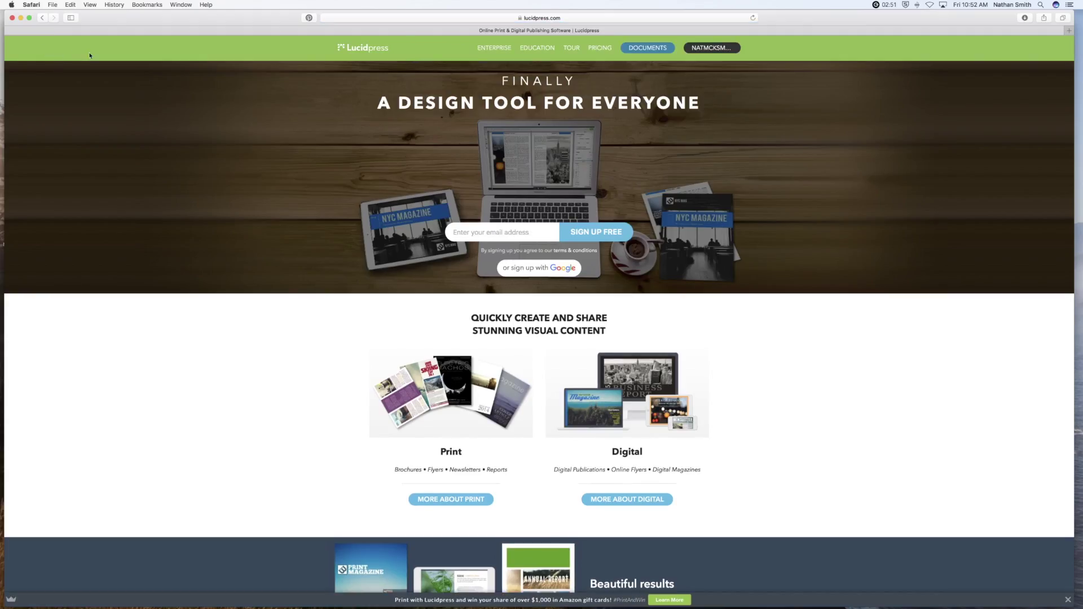
Go to Lucidpress for Education and request the free educational upgrade.
click(532, 50)
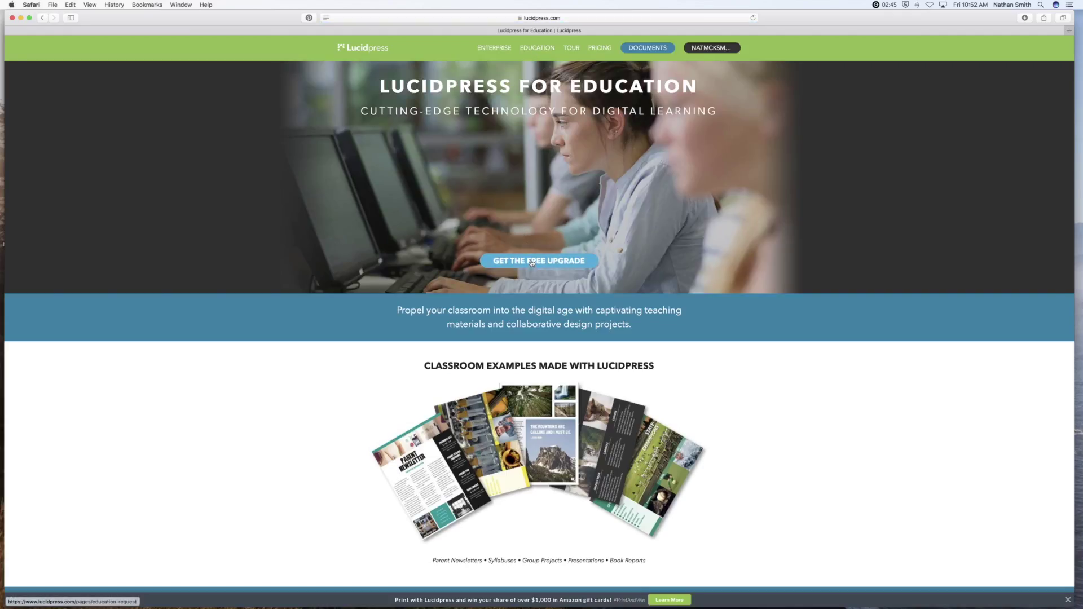
click(532, 262)
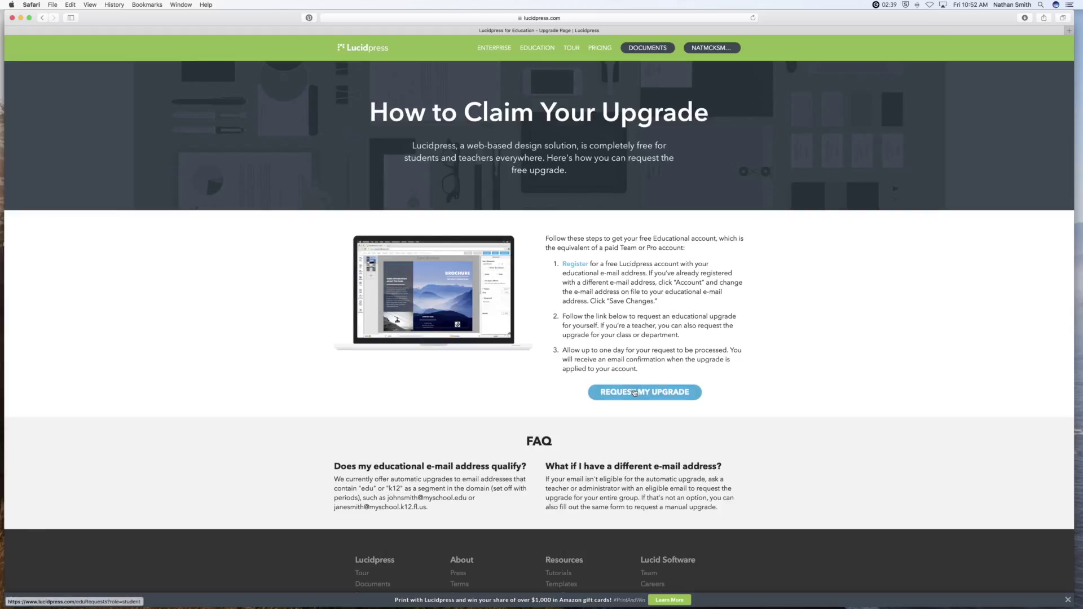
click(634, 391)
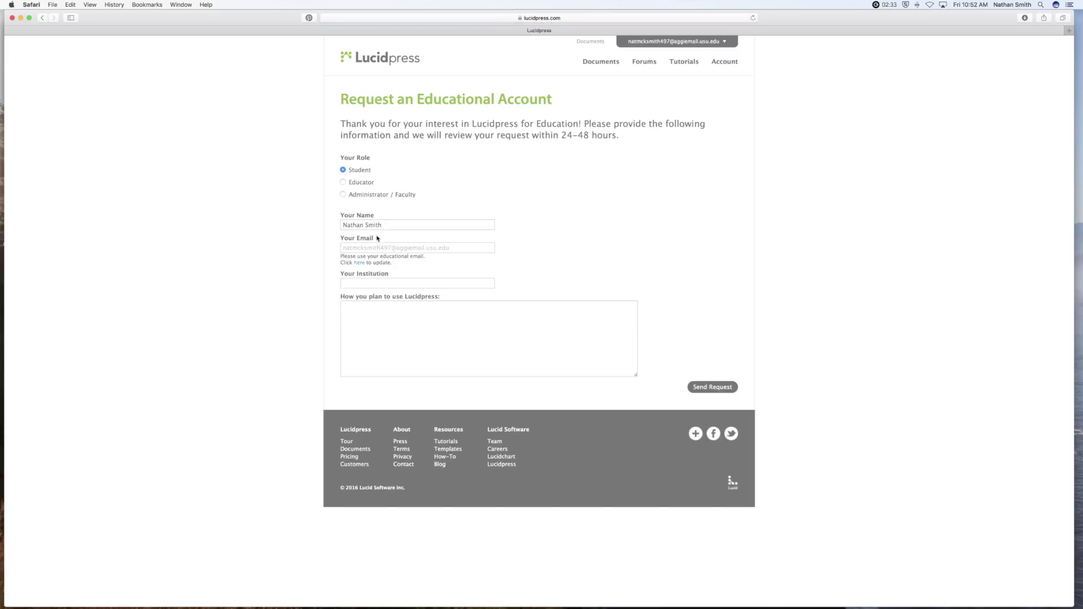
Enter 'Utah State University' as institution and 'I plan to use it to do homework assignments.'.
click(368, 282)
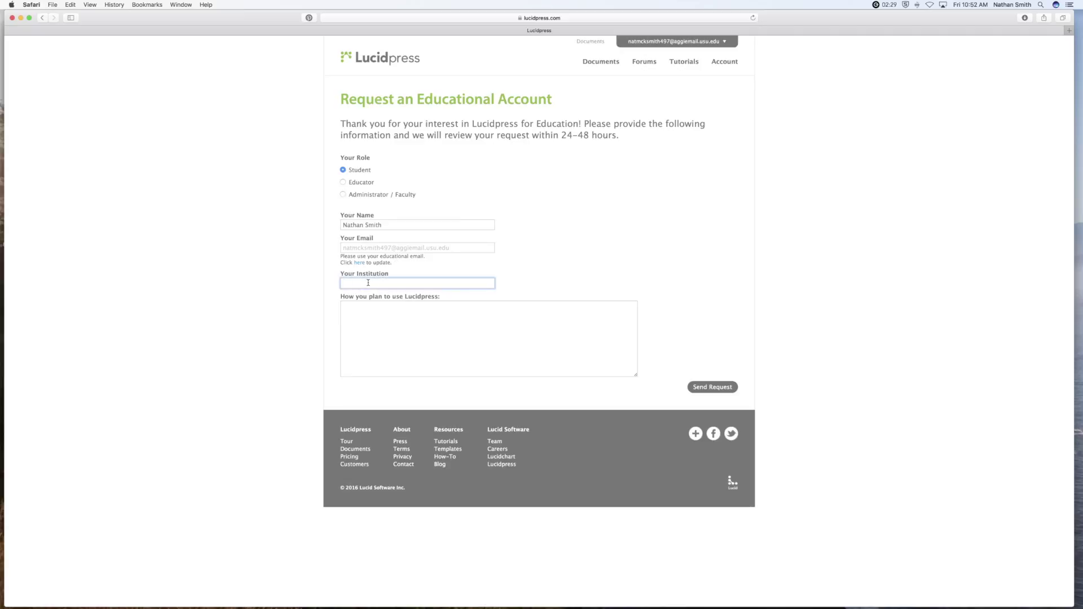
text(Utah State University)
click(385, 311)
text(I)
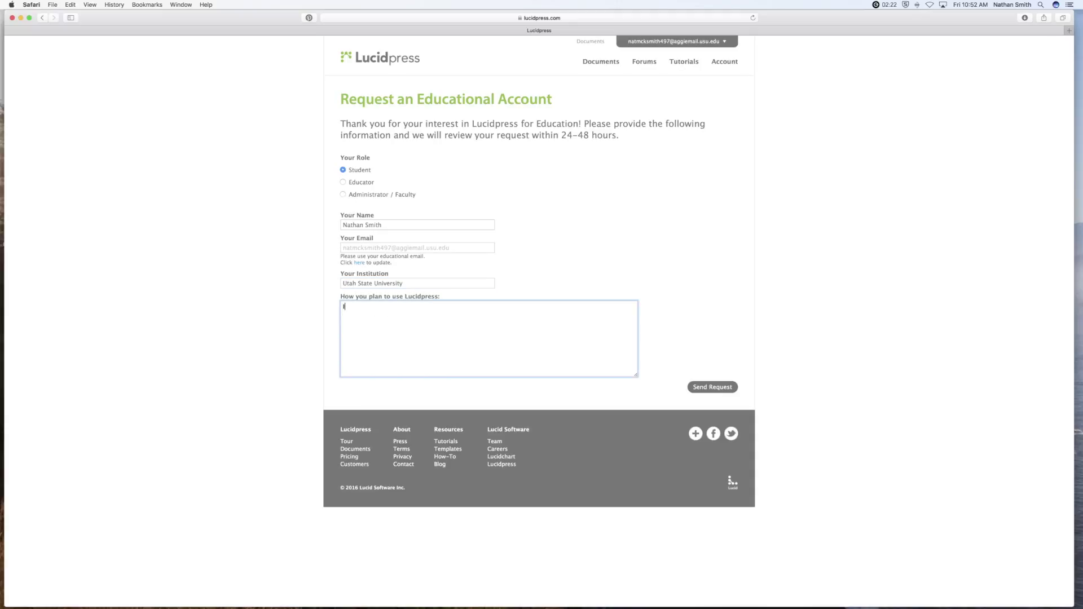
text( plan to use it to do homework assignments.)
Send the educational request and bring up the new-document template chooser.
click(704, 389)
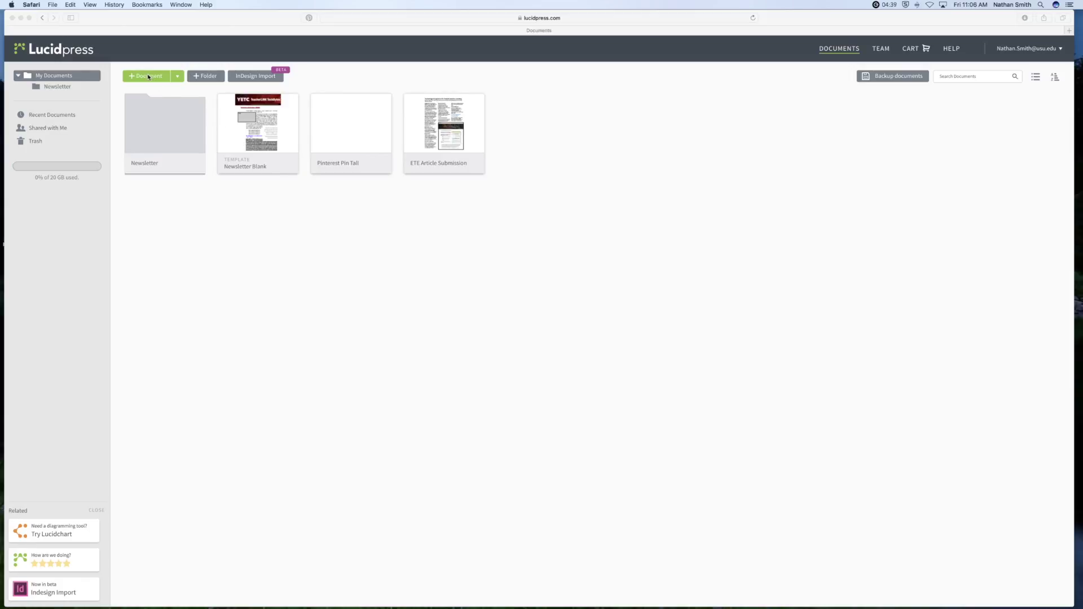
click(177, 79)
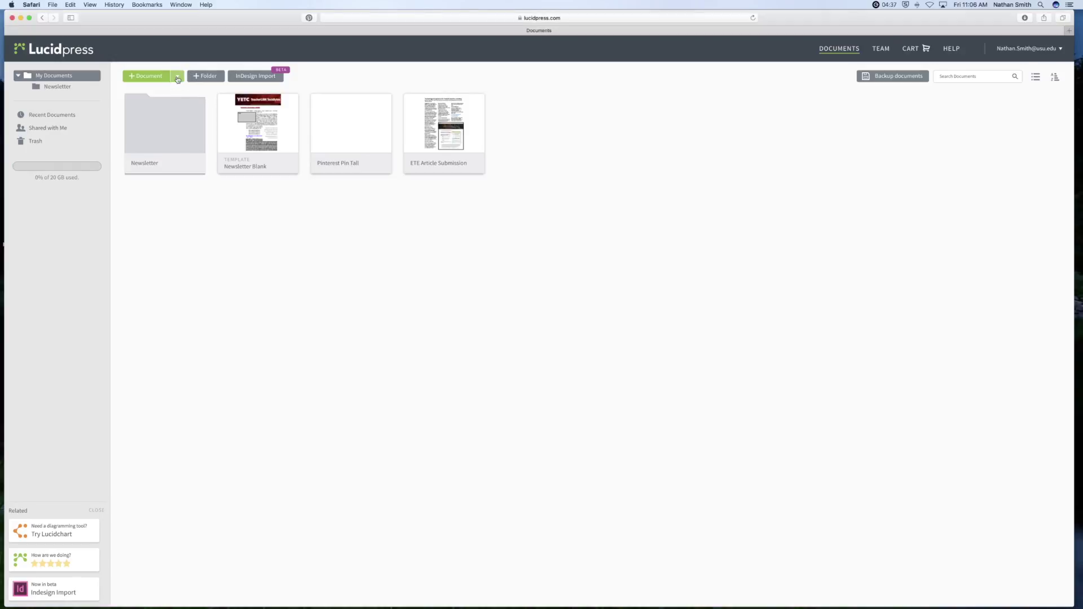
click(177, 79)
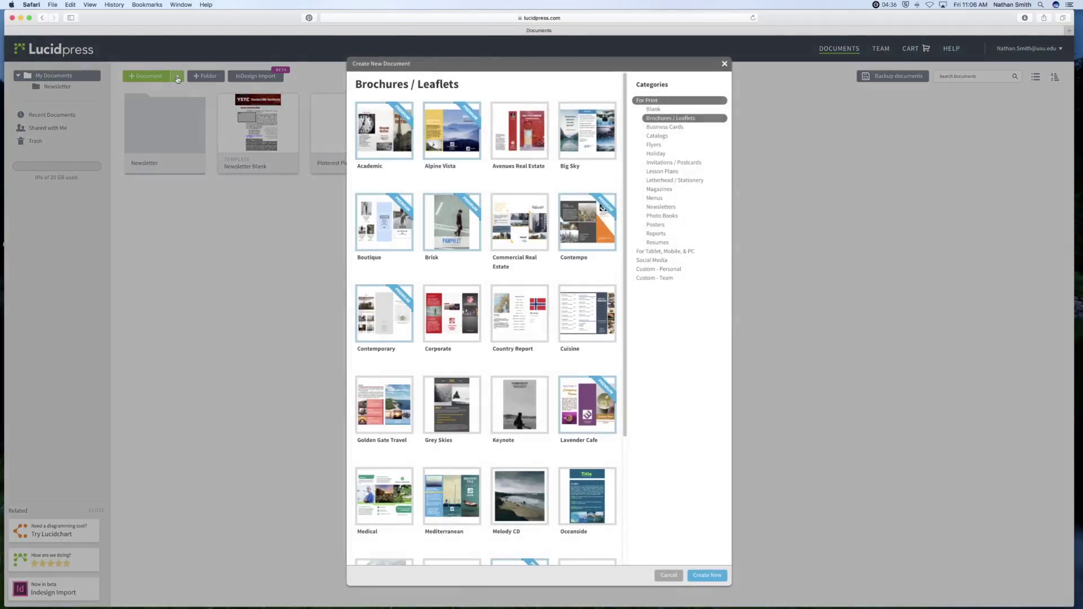
Browse the Business Cards, Catalogs, Social Media, Custom and Print template categories, then close the chooser.
click(654, 127)
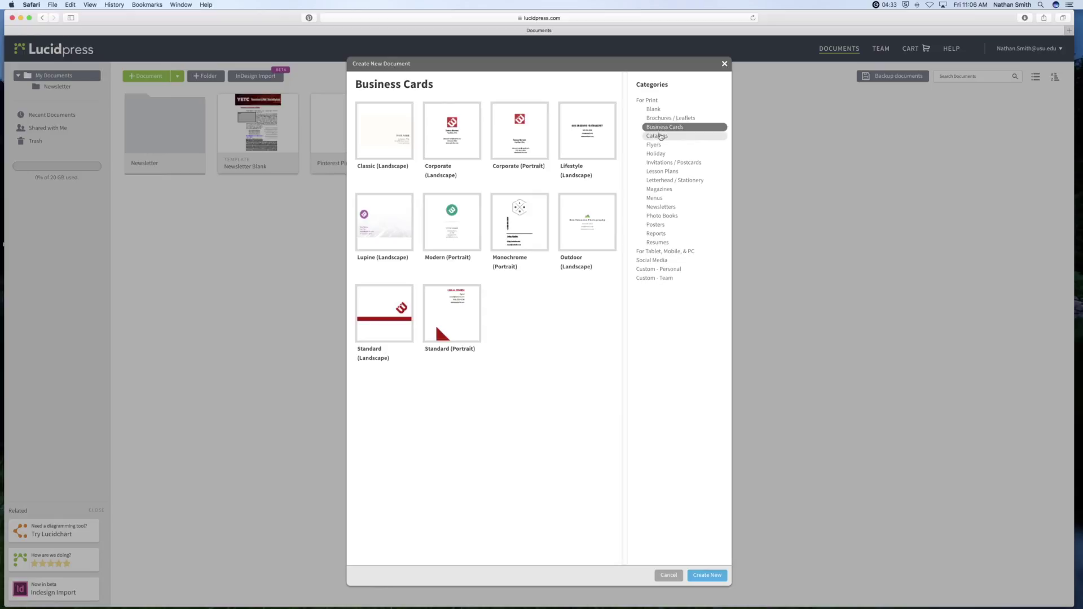
click(659, 136)
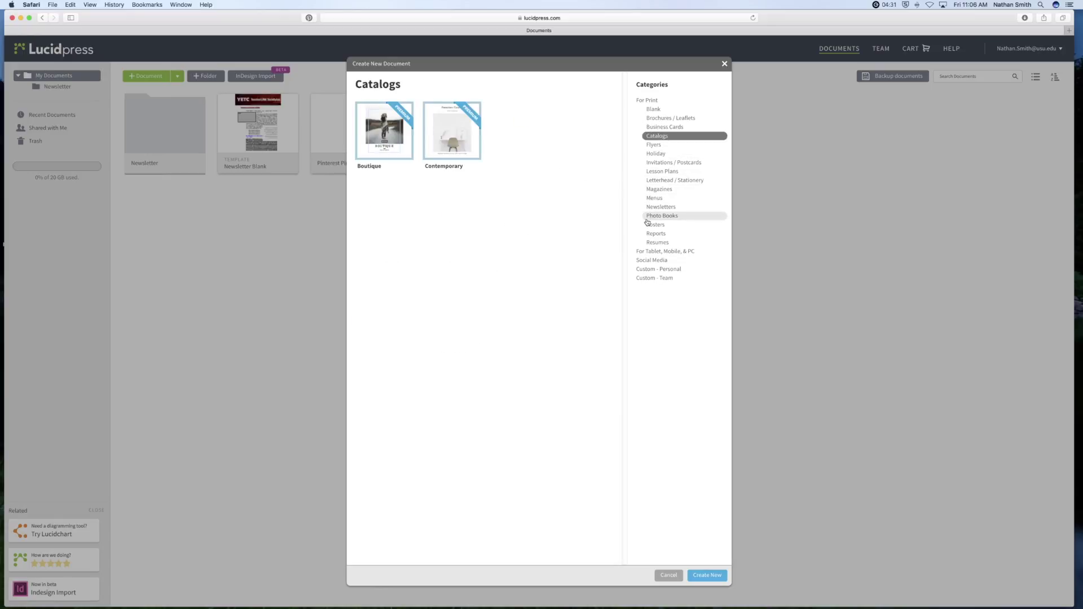
click(650, 260)
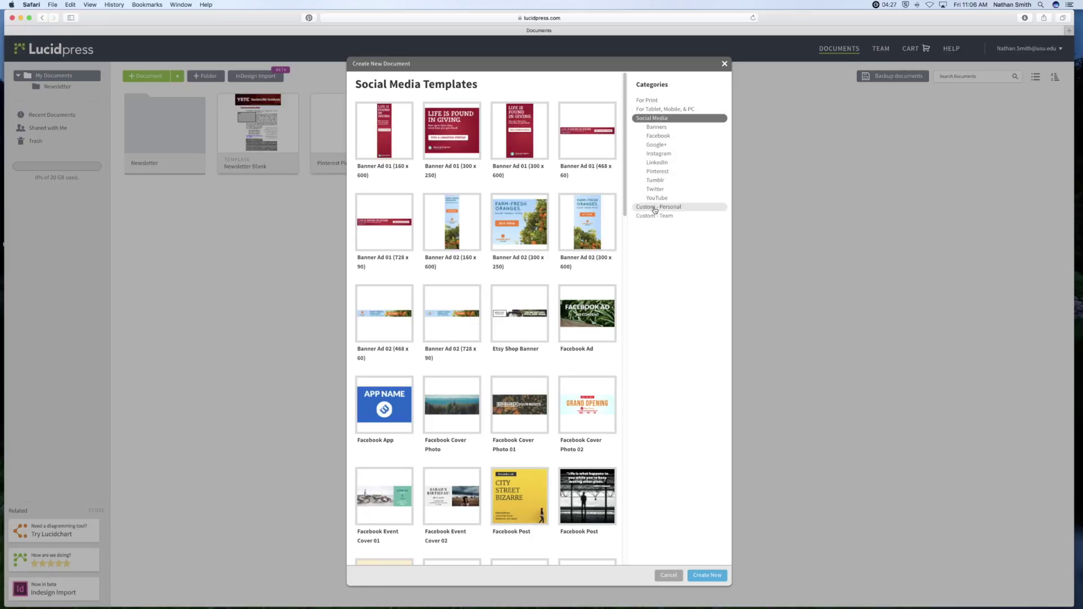
click(655, 209)
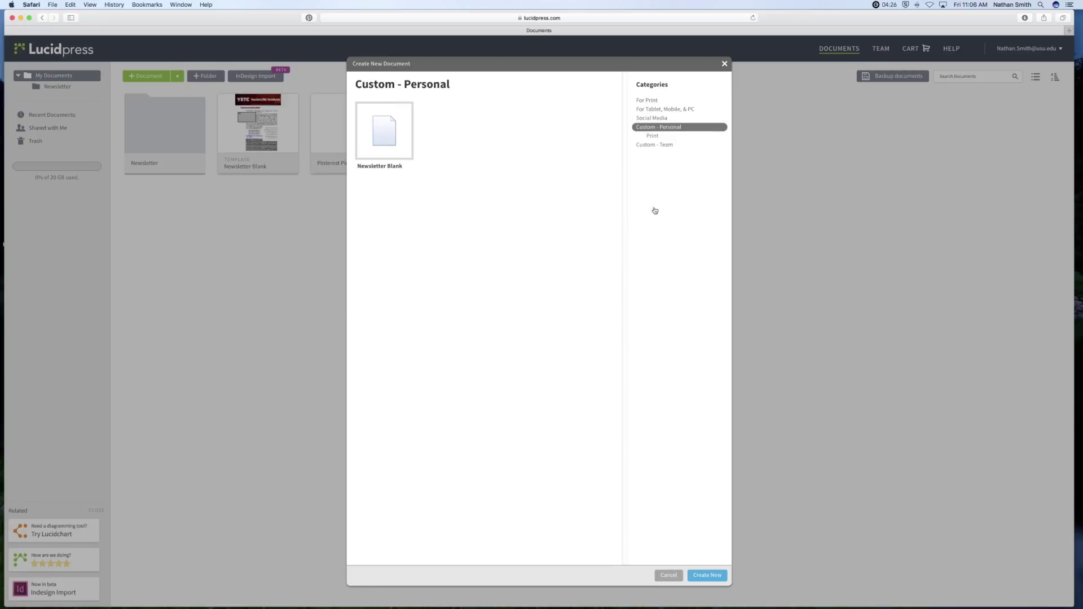
click(648, 101)
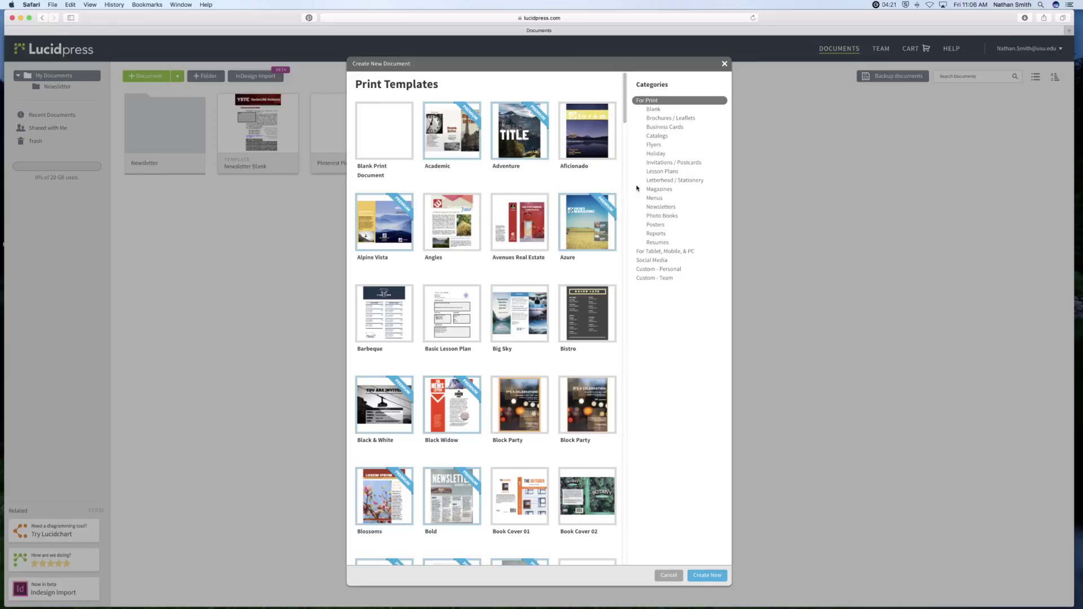
click(726, 63)
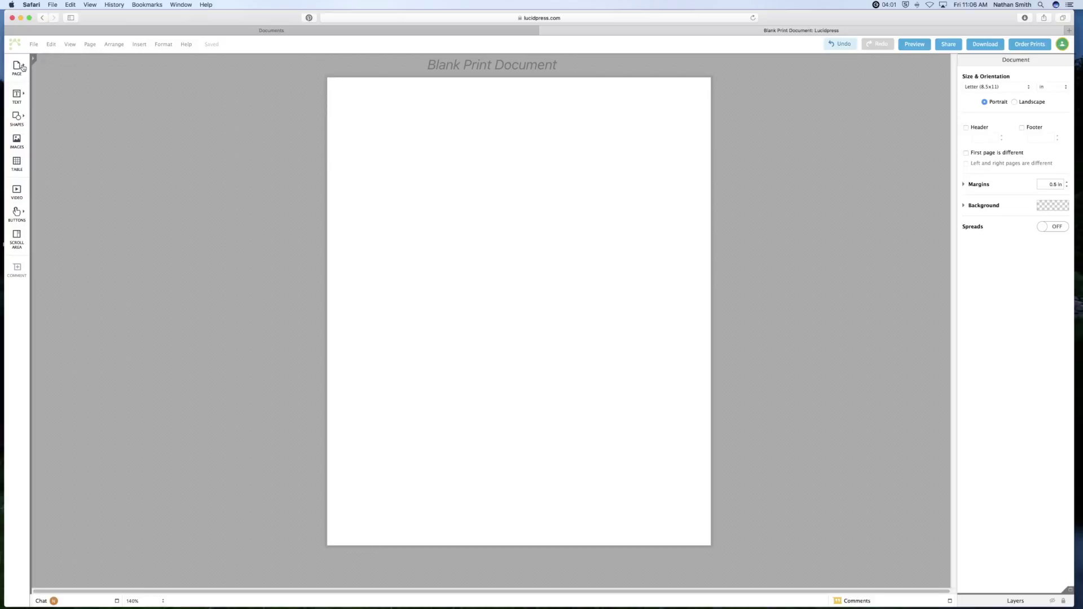
Add pages 2 and 3 to the print document.
mouse_move(23, 67)
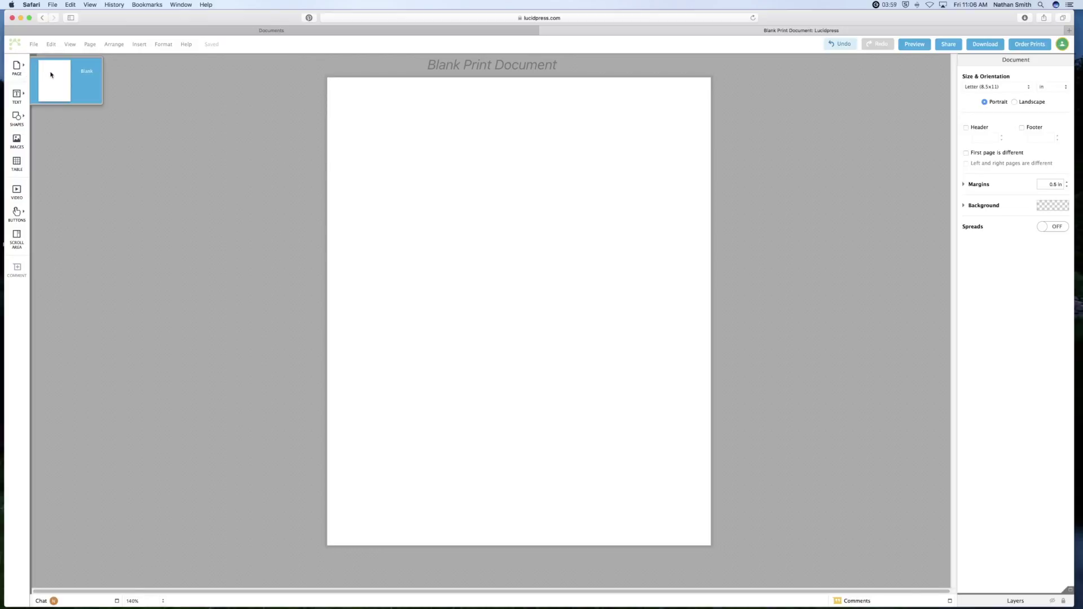
click(51, 75)
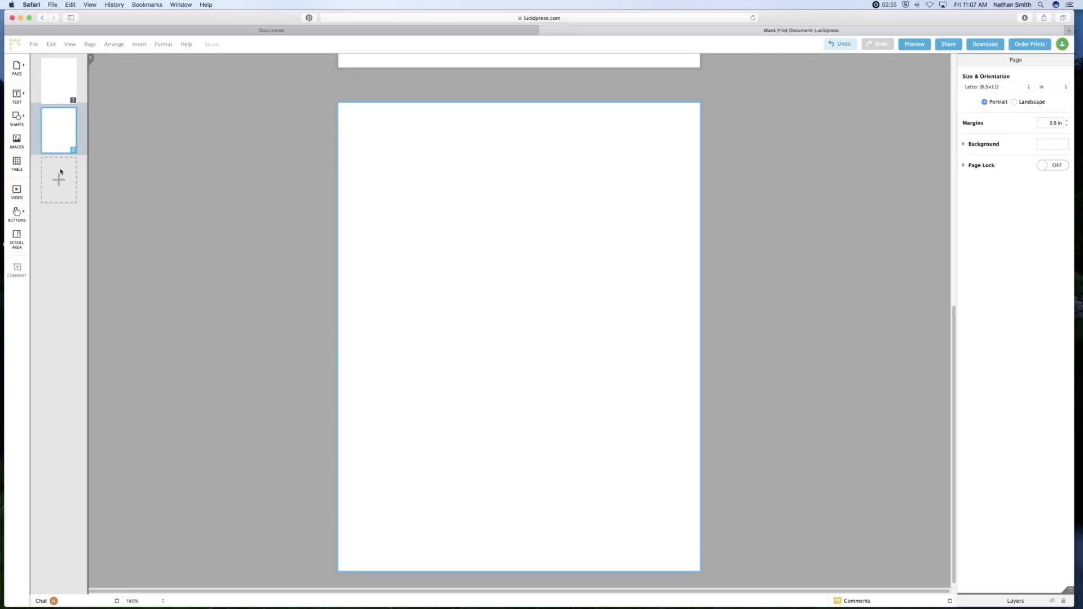
click(59, 179)
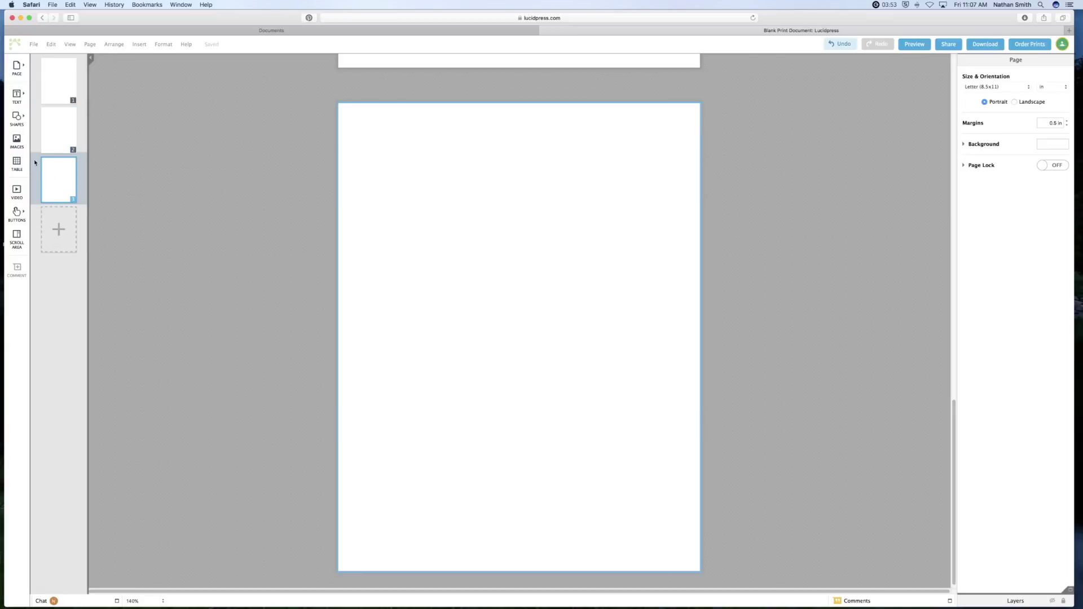
Preview the Text, Shapes and Image Manager panels, then open a new browser tab.
click(18, 96)
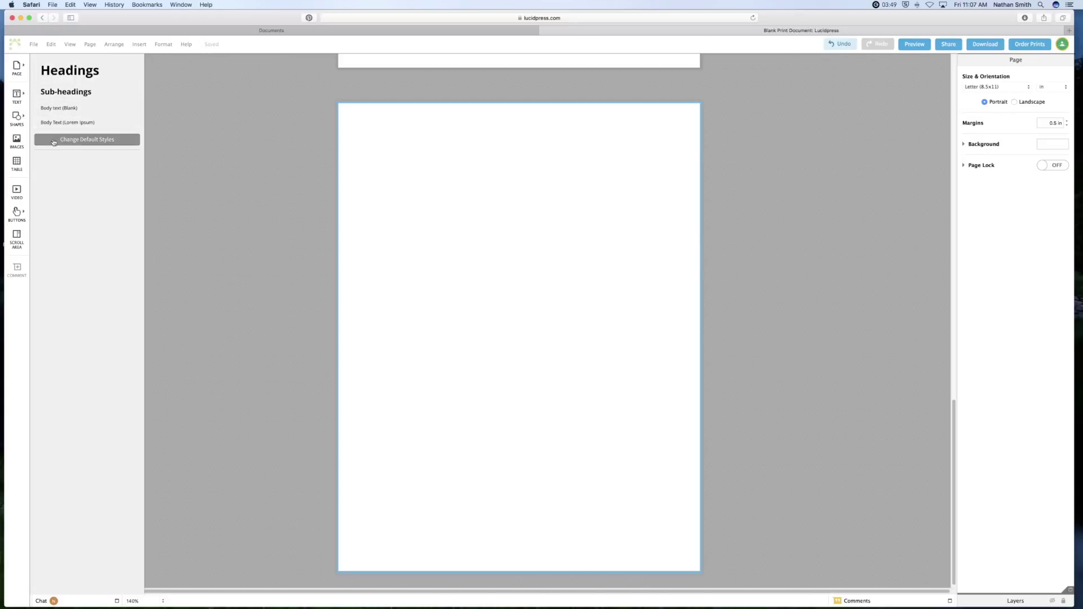
click(19, 118)
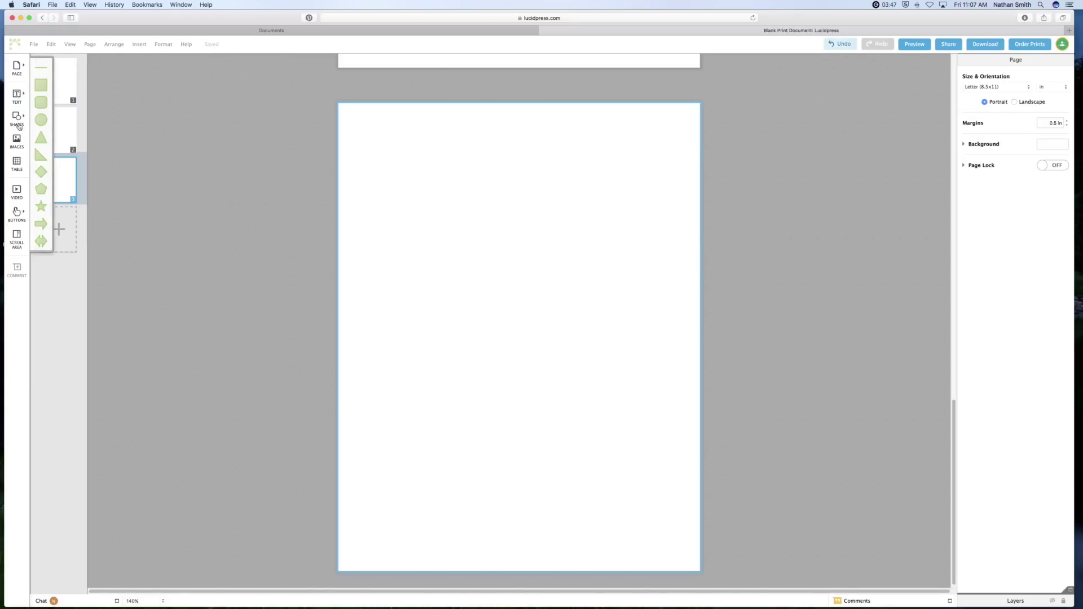
click(17, 142)
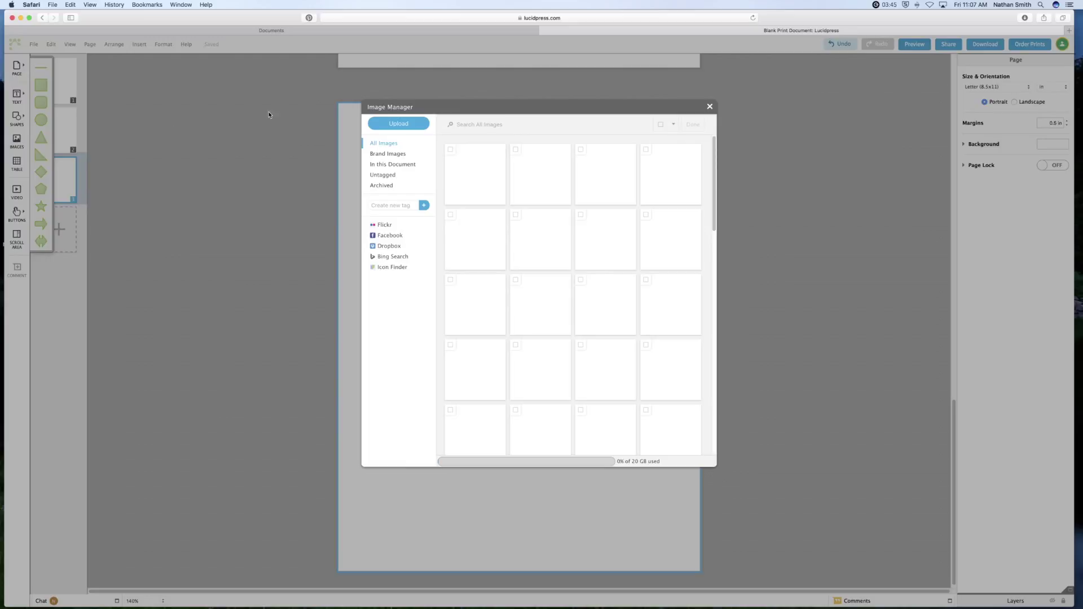
click(709, 106)
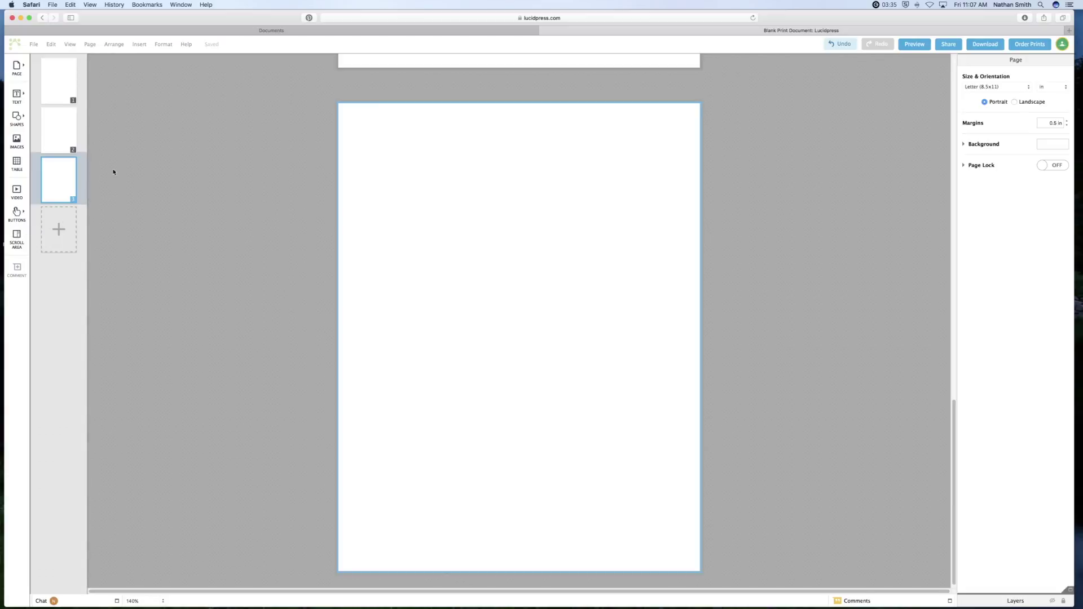
scroll(287, 195, up, 15)
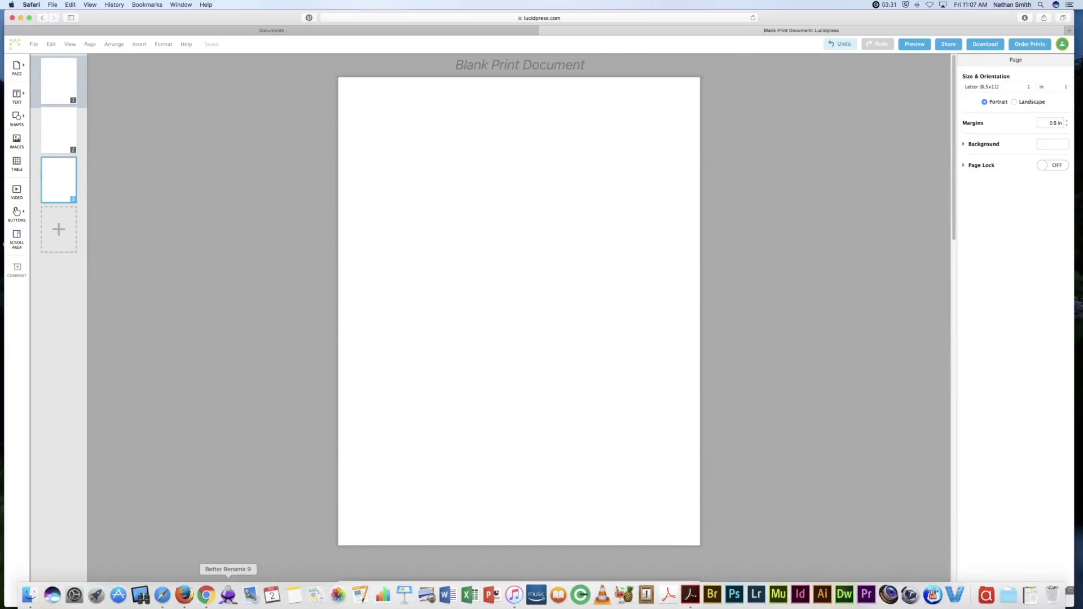
click(1068, 30)
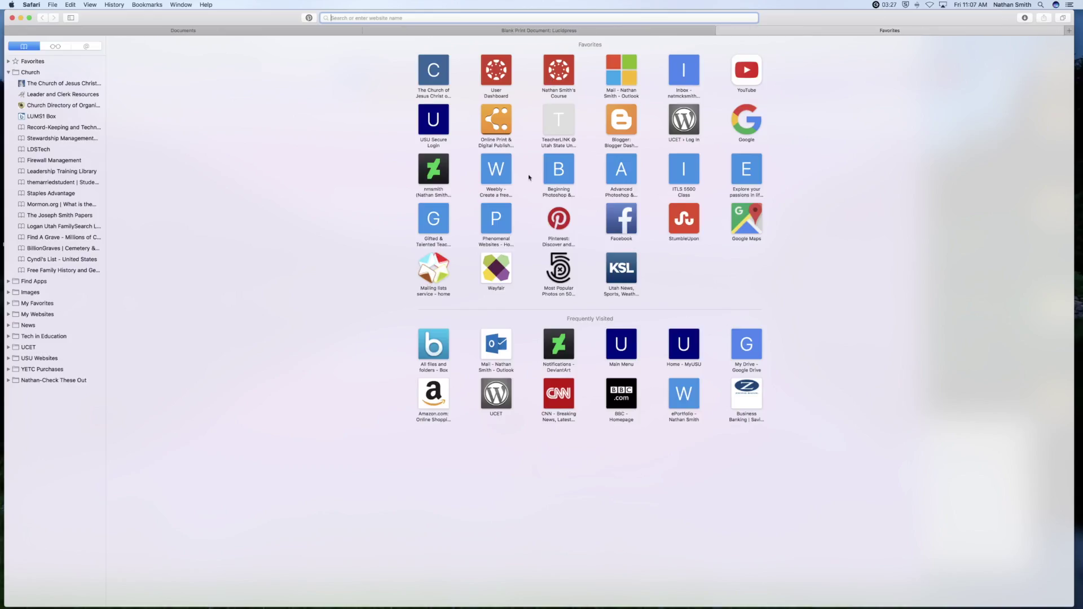
Open the Beginning Photoshop course's Lesson 1 page, then switch back to the Lucidpress tab.
click(561, 171)
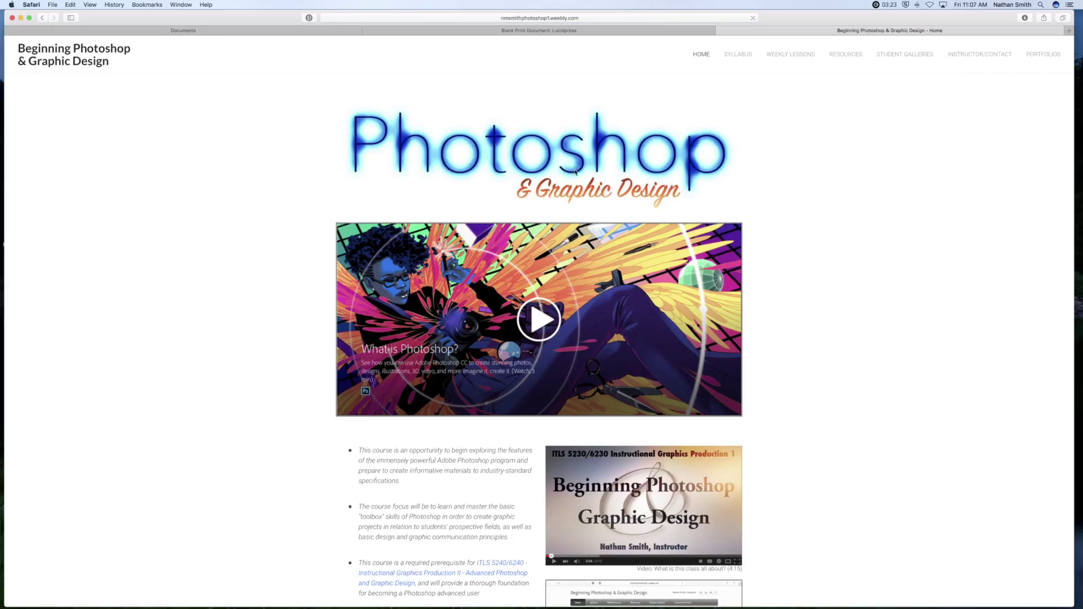
click(786, 57)
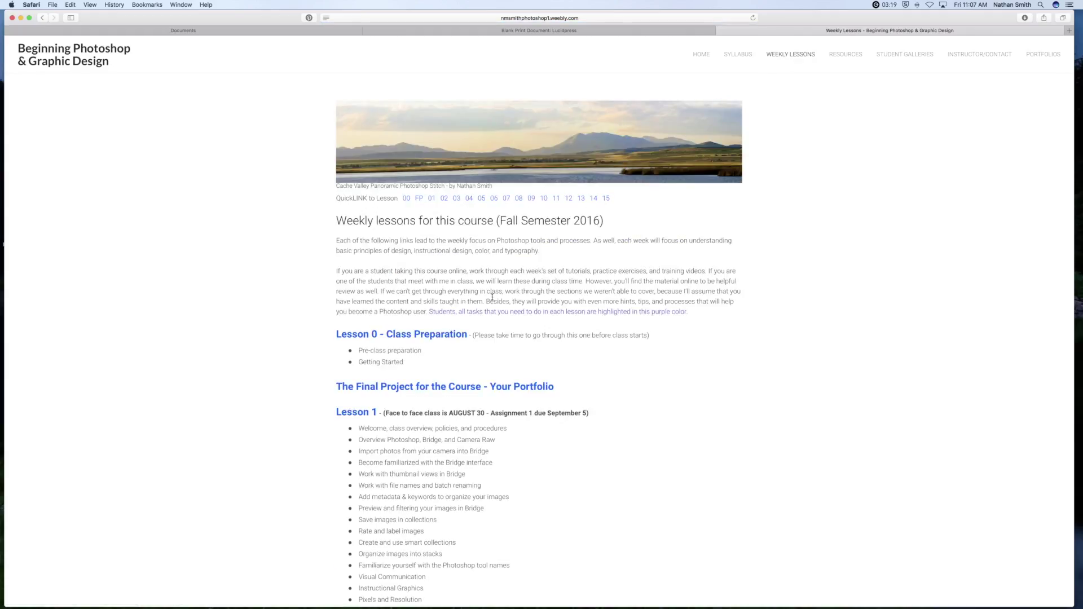
click(356, 414)
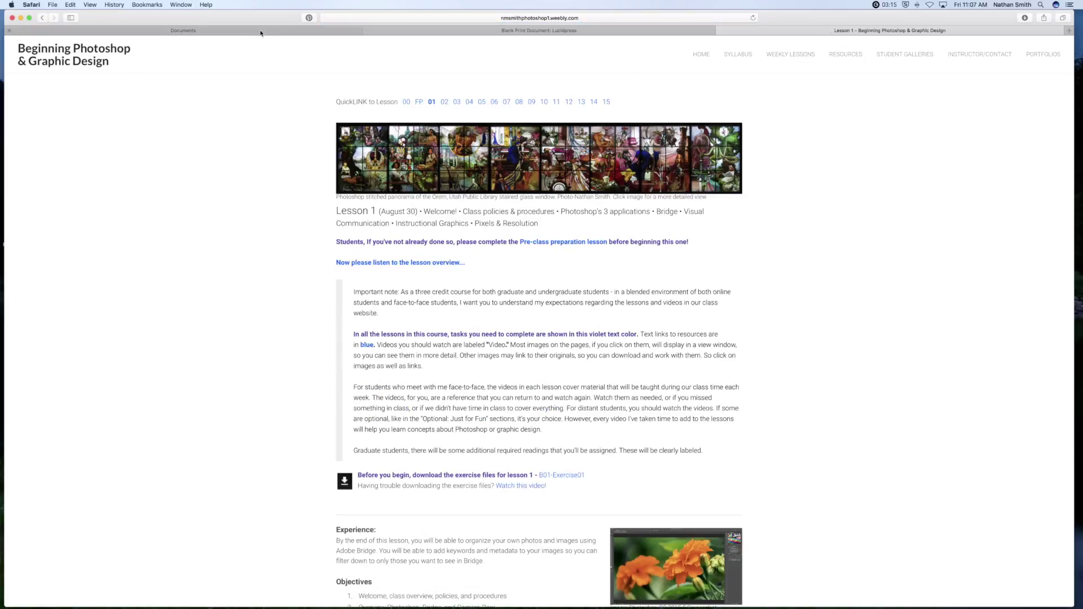
click(398, 32)
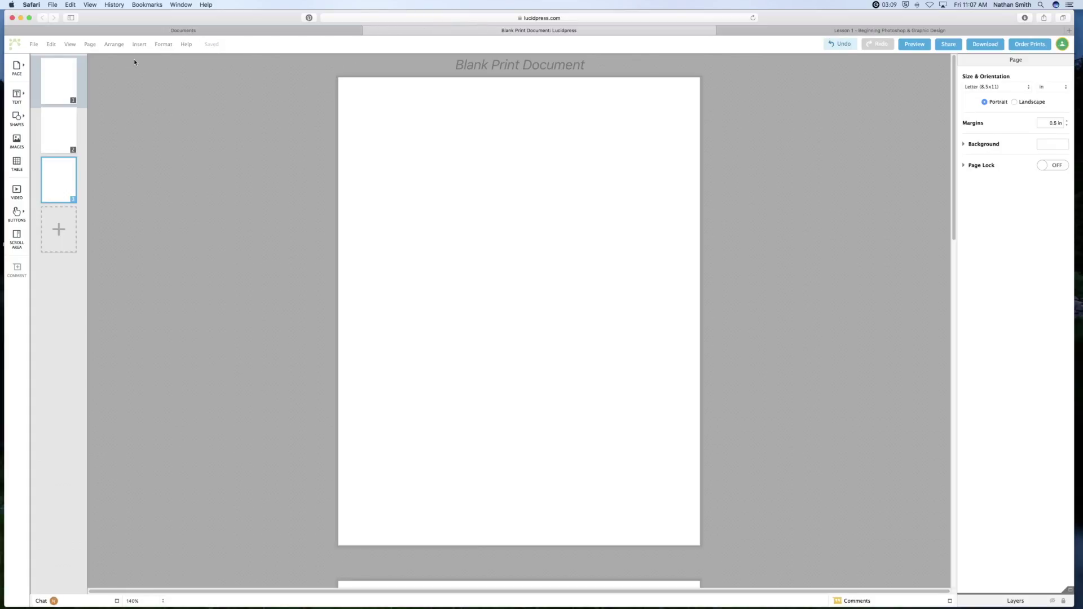
Insert a Headings text box and drag it to page 1's top-left corner.
click(17, 96)
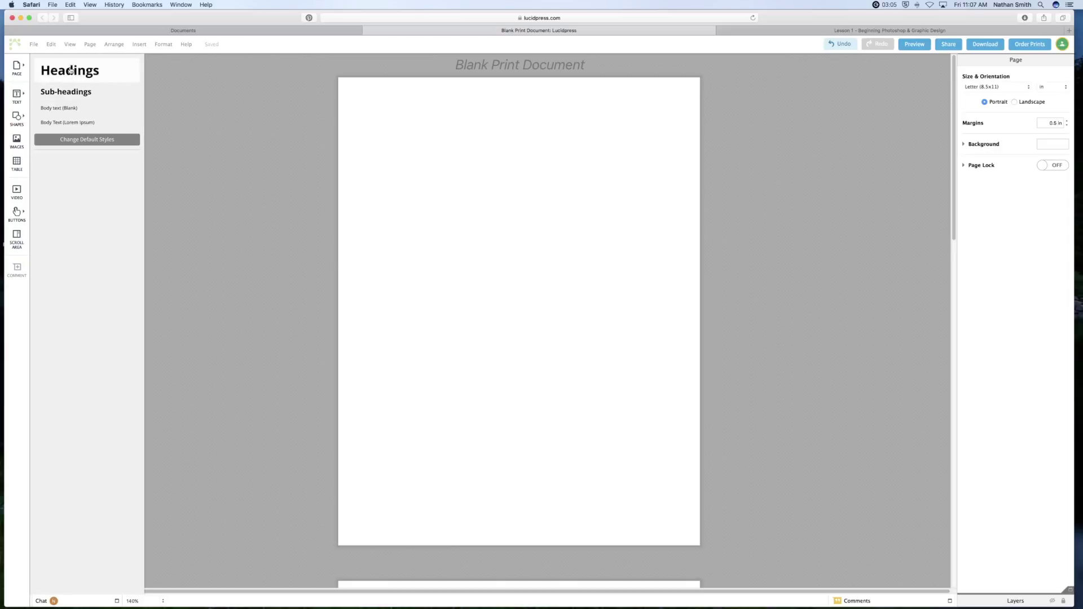
click(70, 70)
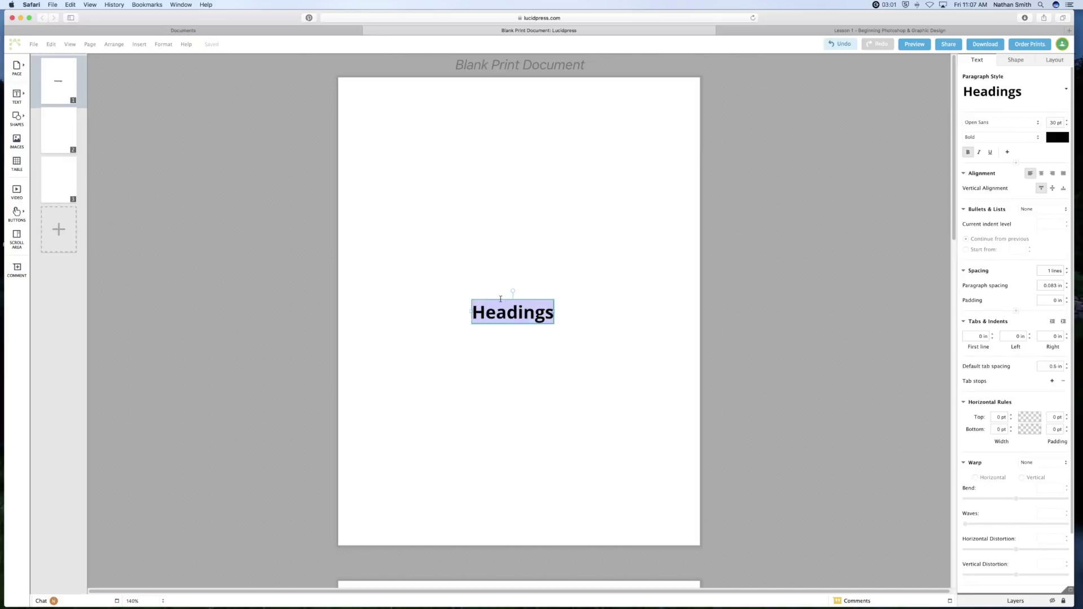
click(474, 281)
drag(506, 313, 394, 115)
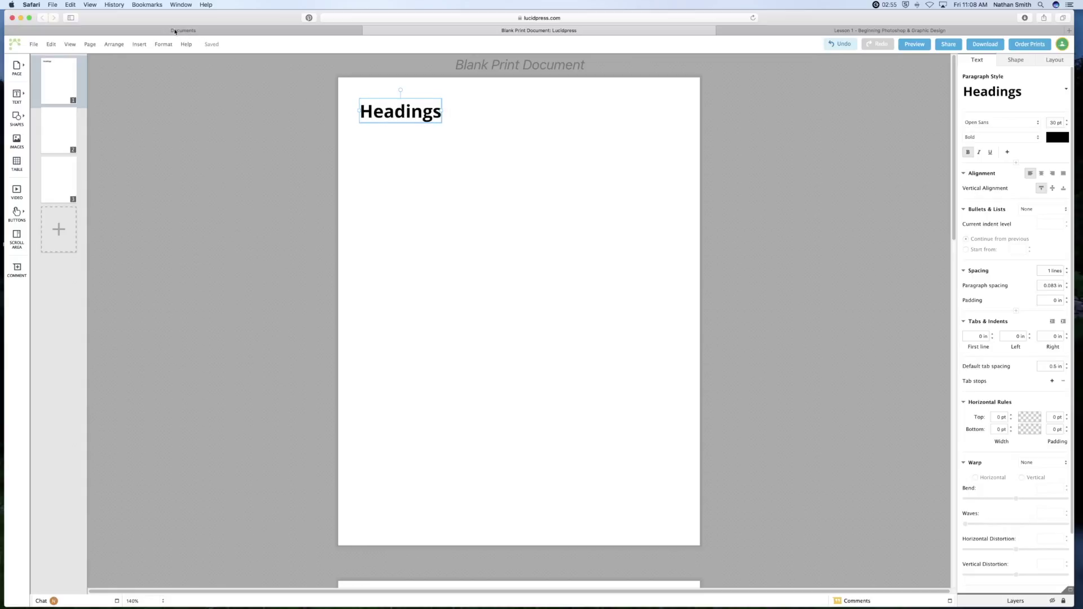
click(90, 5)
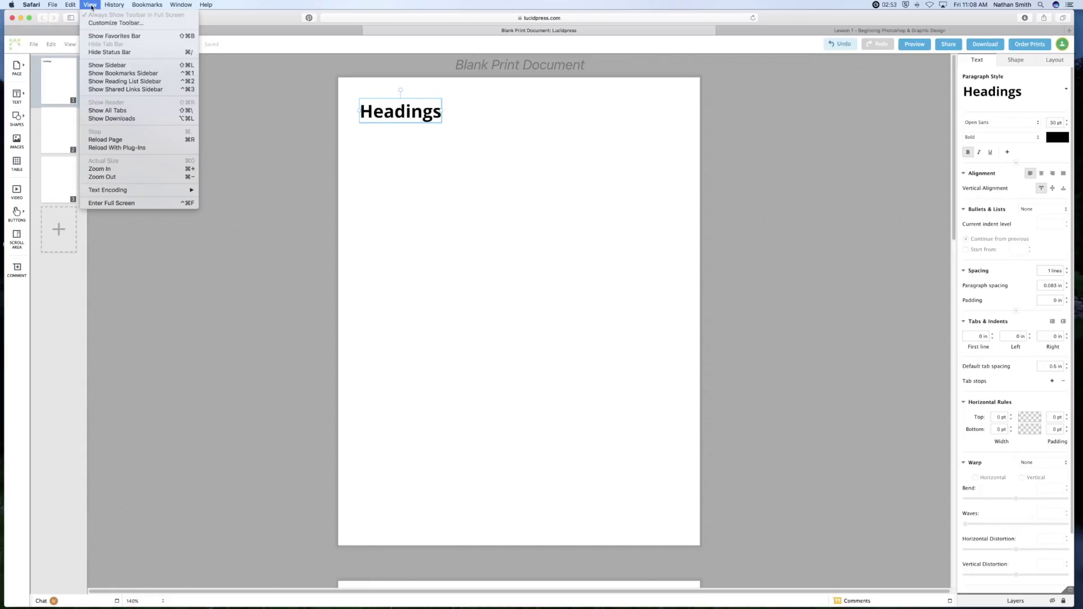
Turn on page guides and the grid from the View menu.
click(70, 44)
click(70, 44)
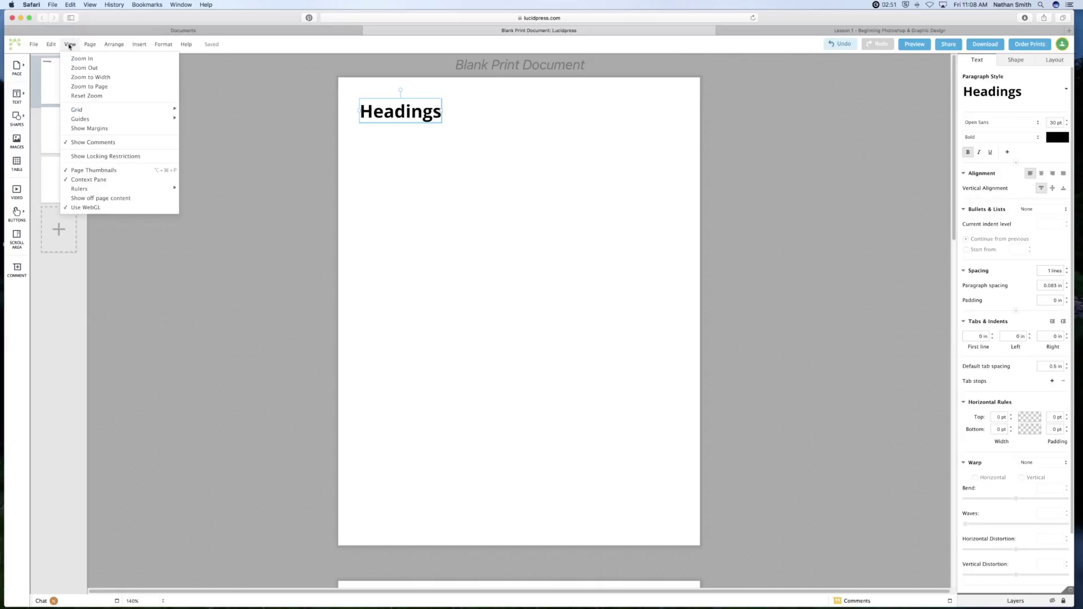
mouse_move(92, 121)
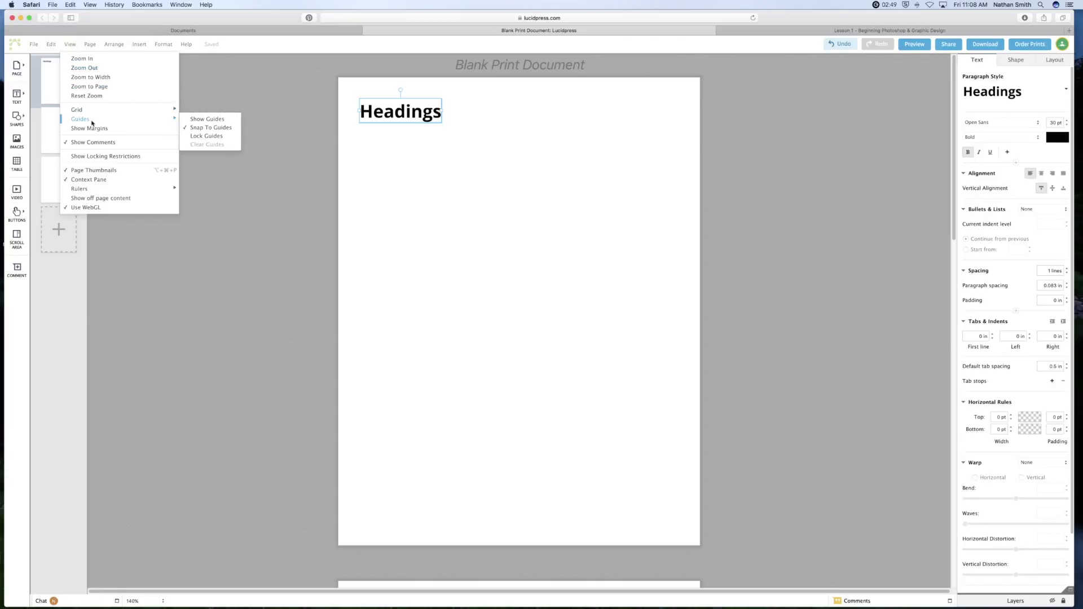
click(195, 121)
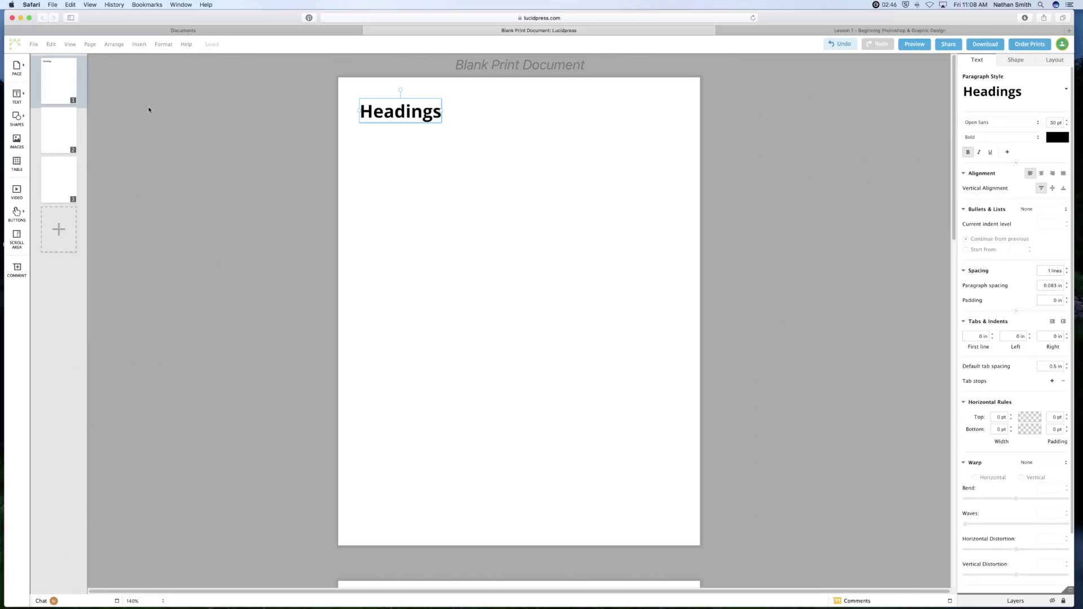
click(70, 44)
mouse_move(97, 109)
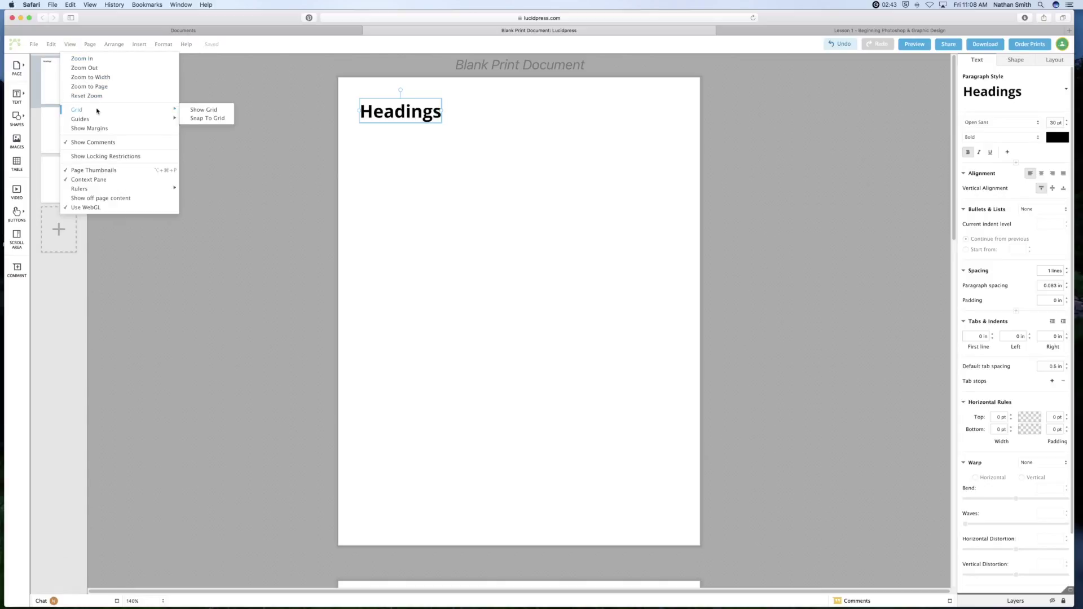
click(204, 110)
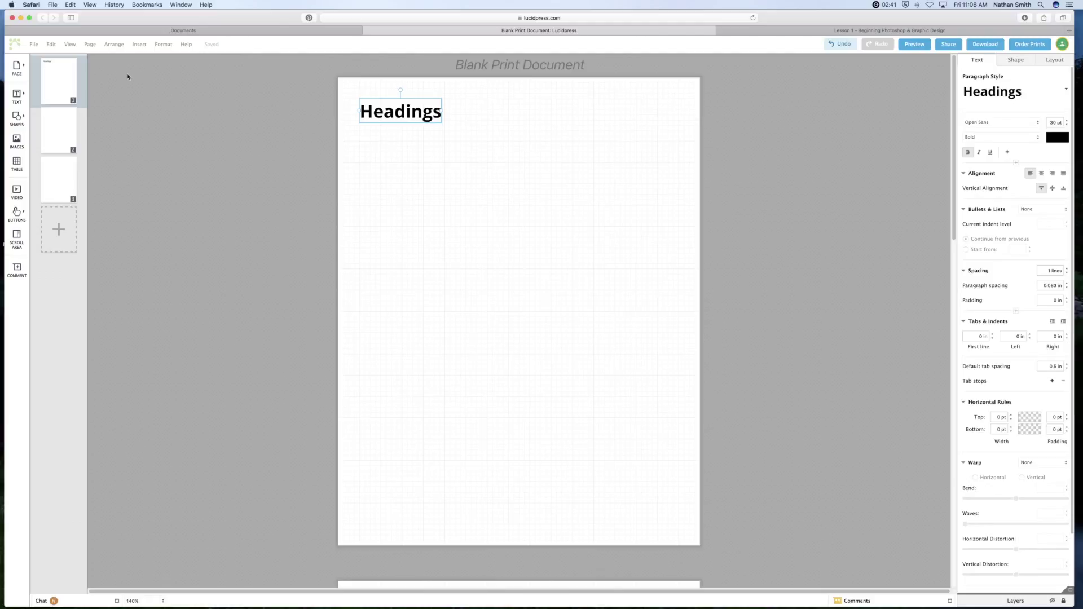
Show the page margins and stretch the Headings box to the right margin.
click(70, 45)
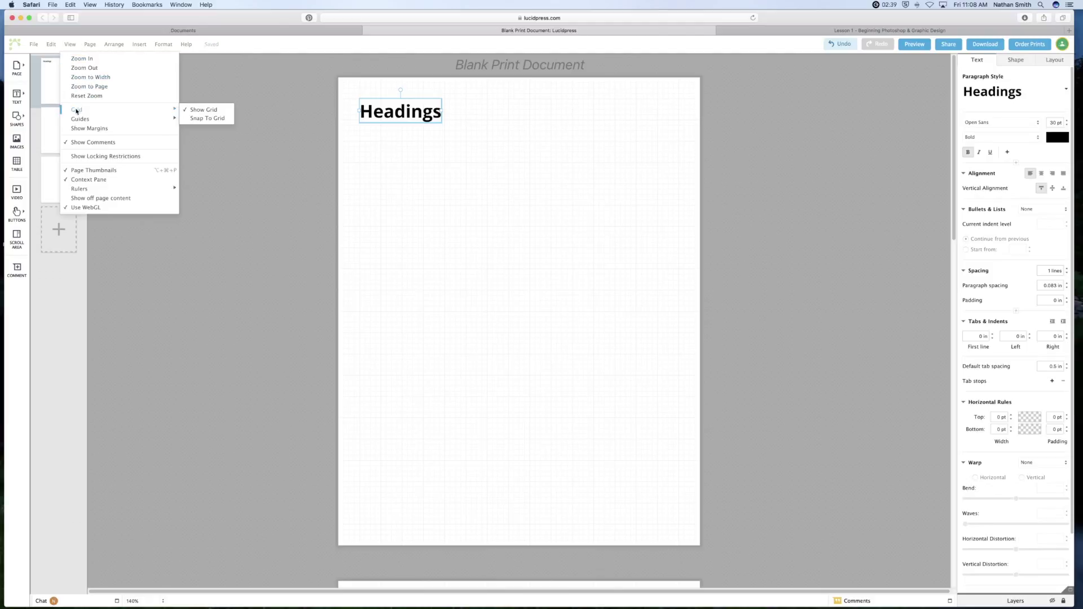
click(85, 129)
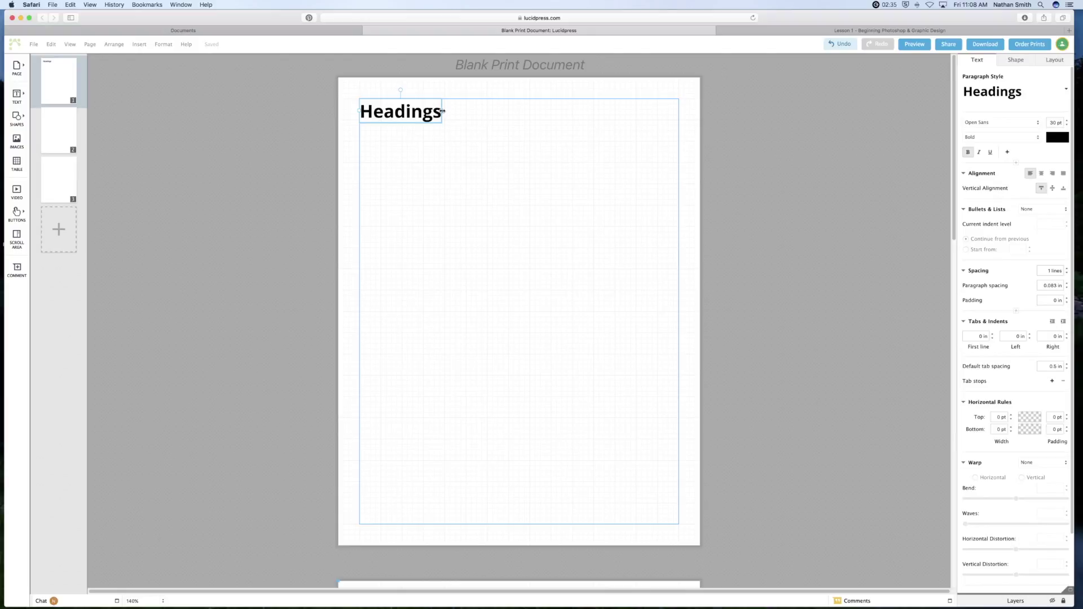
drag(402, 110, 680, 126)
key(super+Tab)
In Safari, open the course's Lesson 2 page and select the heading phrase 'The basics of camera raw'.
key(super+Tab)
key(super+Tab)
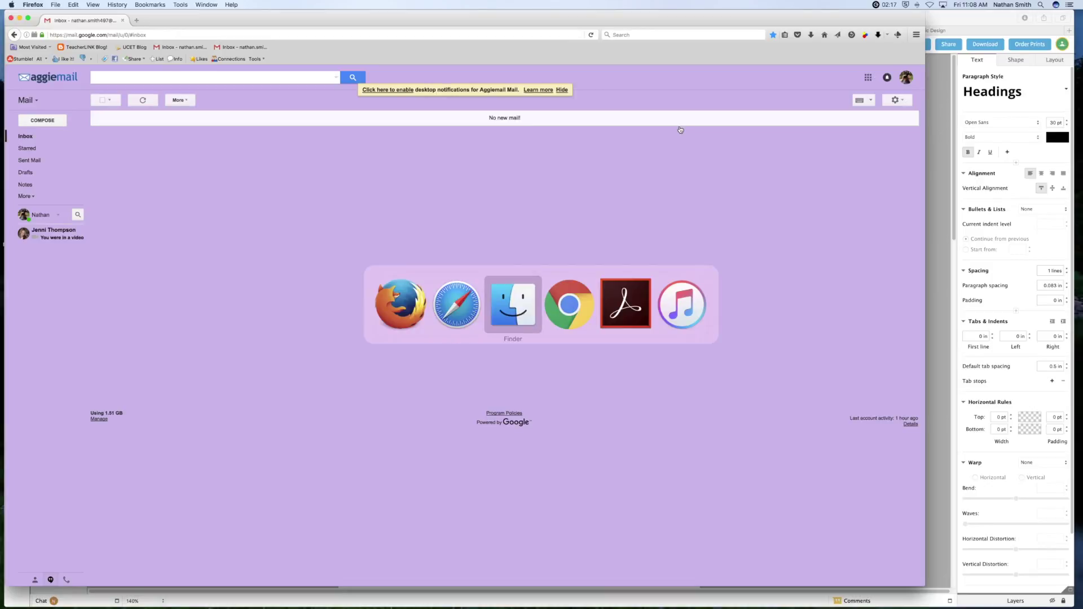
key(super+Tab)
key(super+Tab)
key(super+Tab)
key(super+Tab)
key(super+Tab)
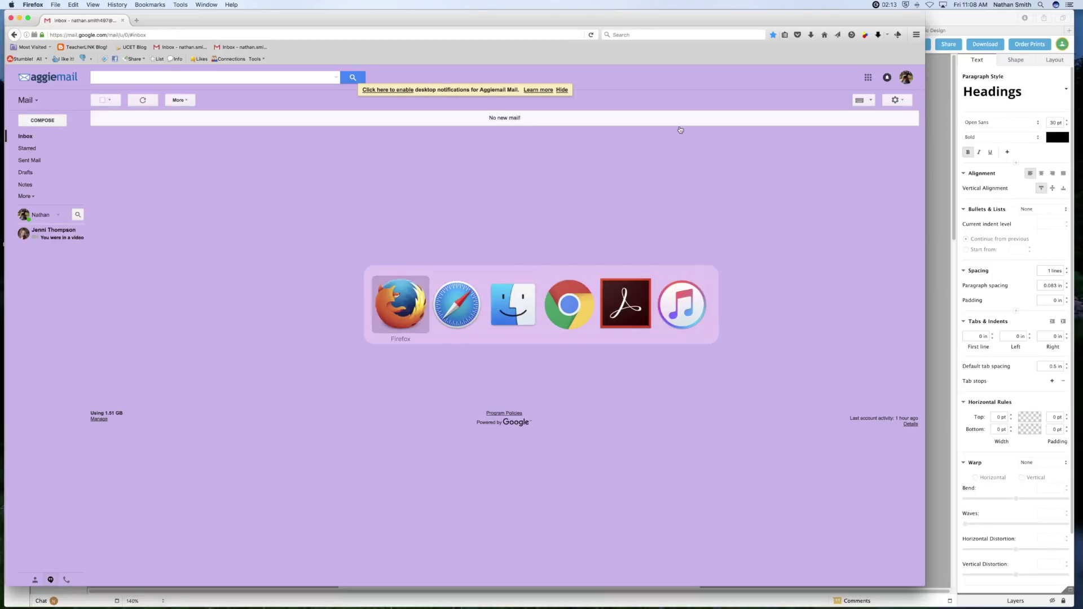
key(ctrl+Tab)
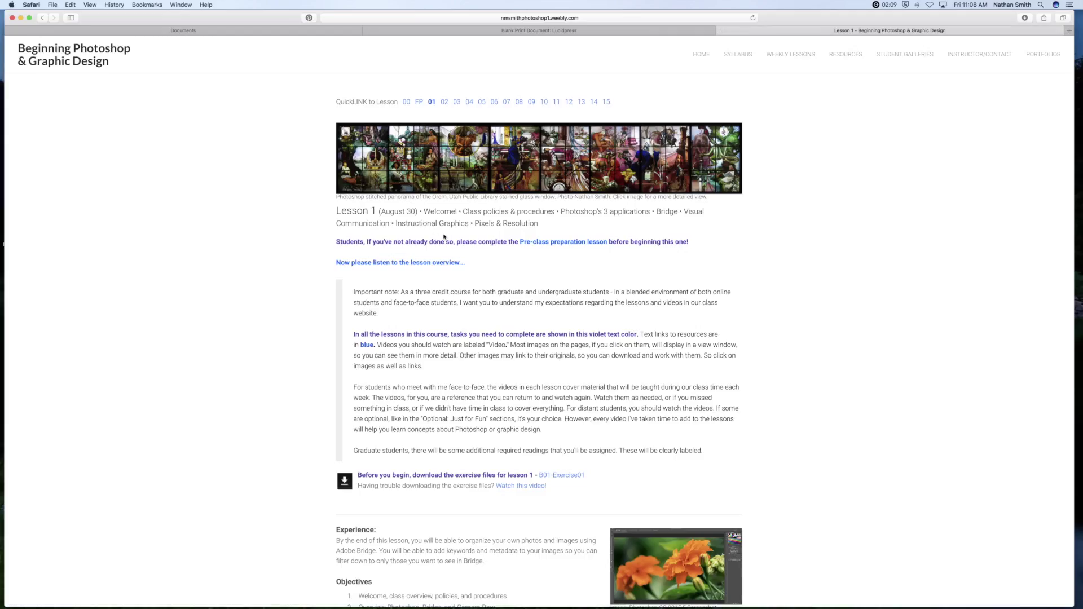
scroll(589, 155, down, 1)
scroll(508, 129, up, 1)
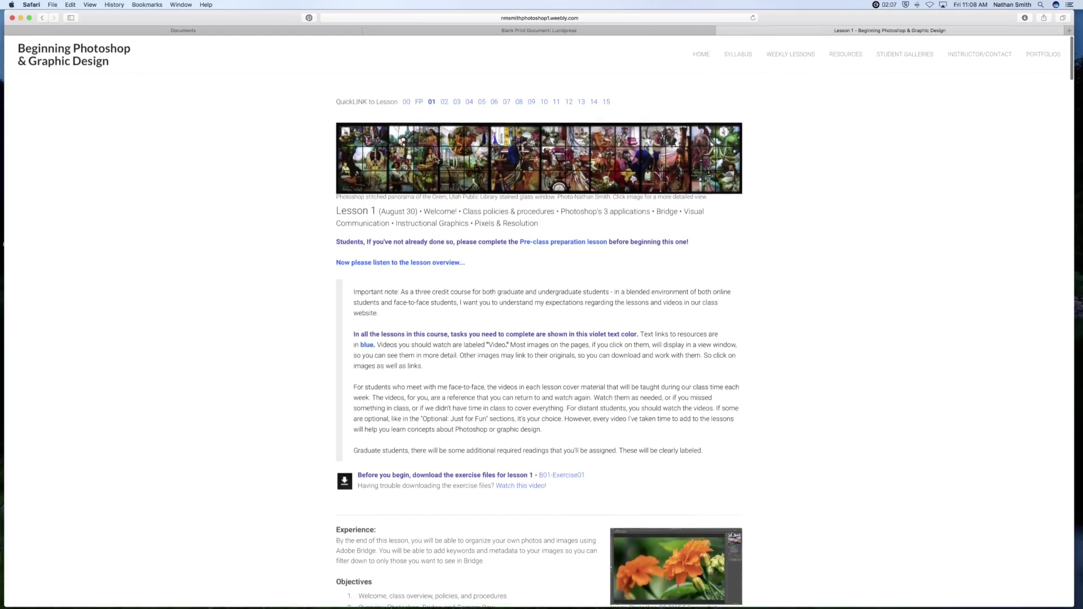
click(444, 102)
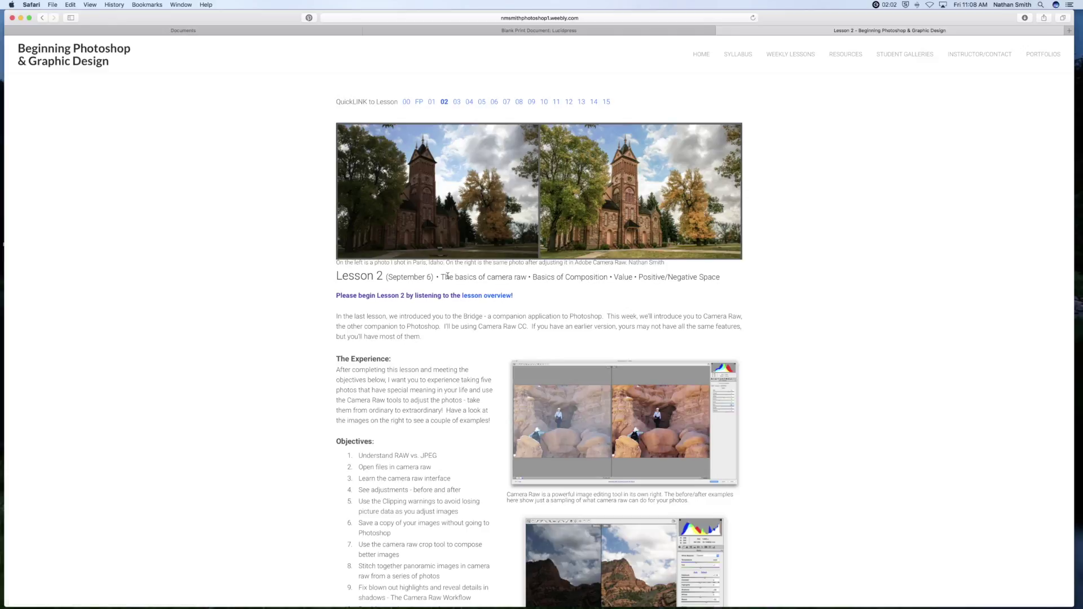
drag(440, 277, 520, 277)
key(super+c)
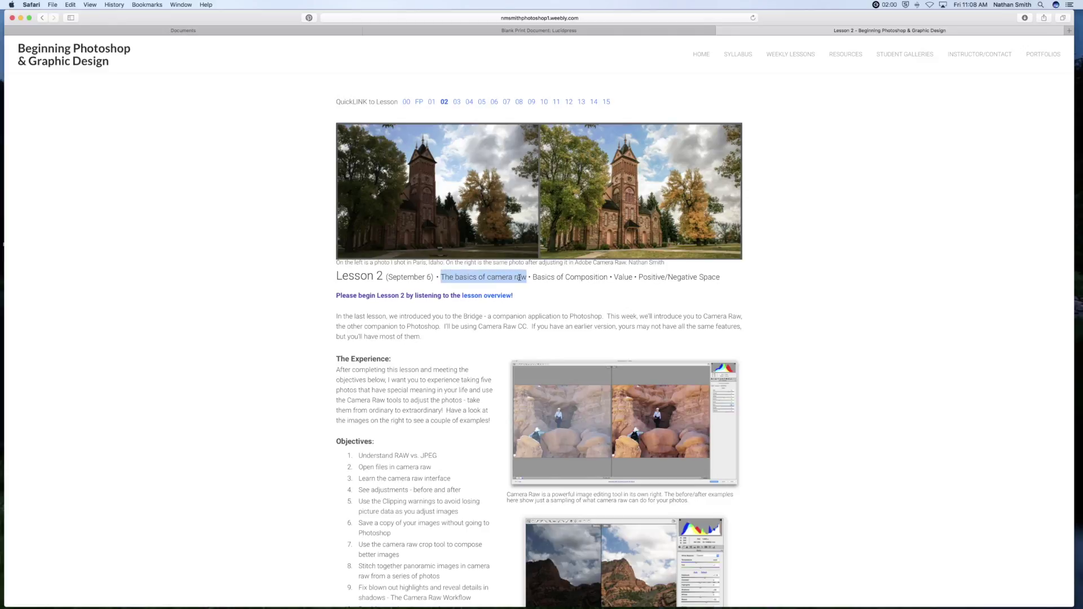
click(270, 31)
Replace the 'Headings' placeholder with 'The basics of camera raw' and make it All Caps.
click(406, 29)
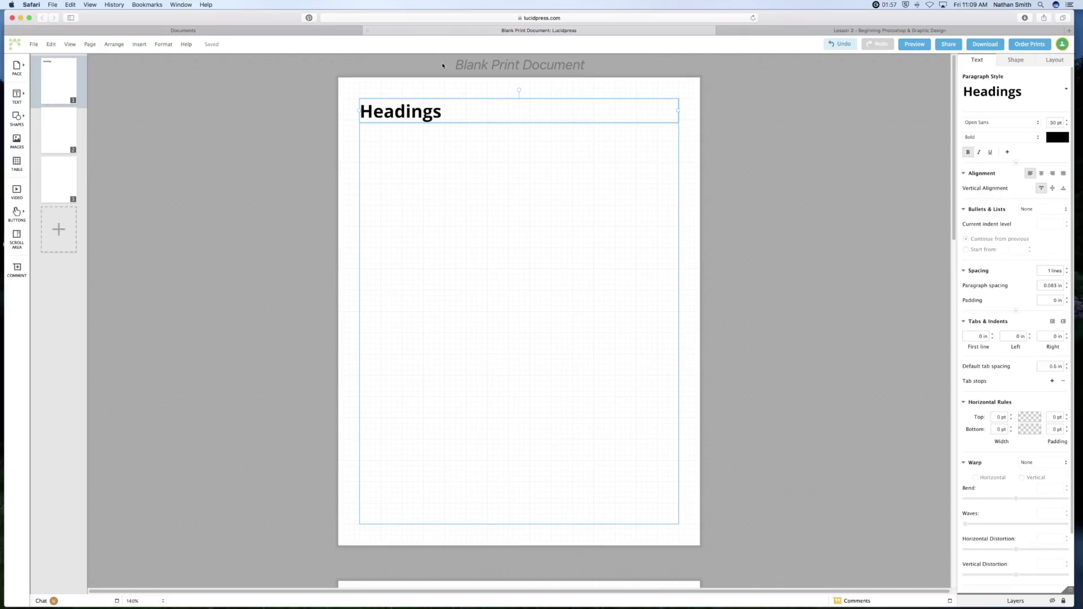
double_click(425, 111)
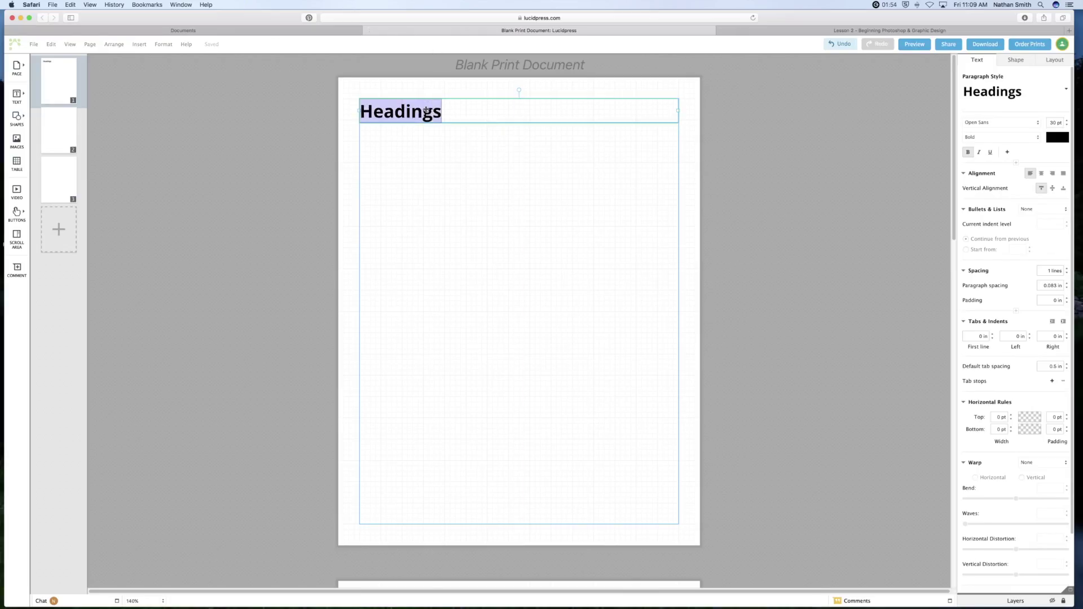
key(super+v)
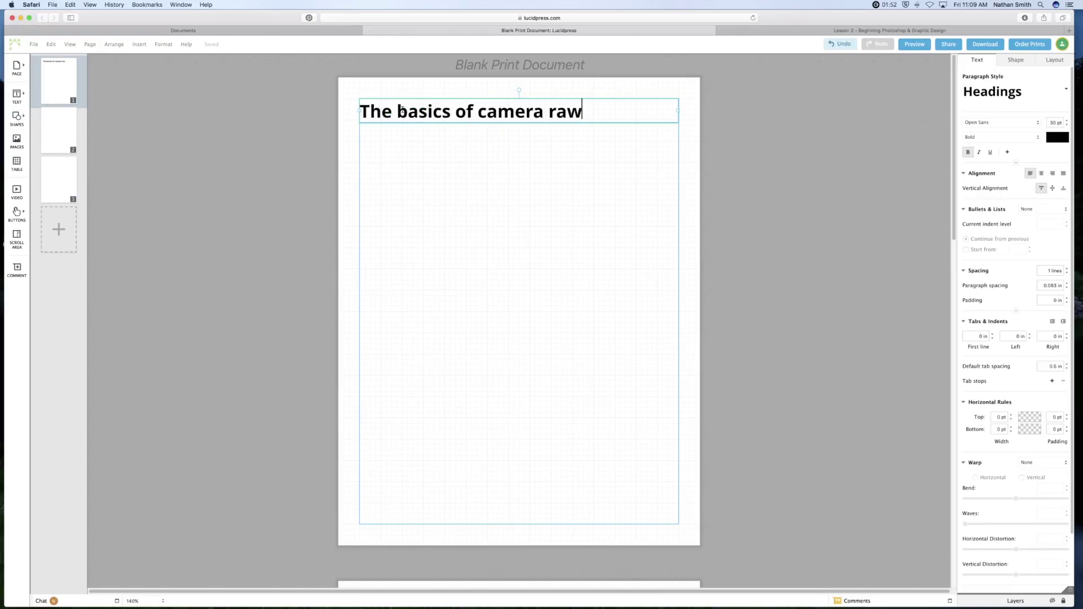
triple_click(407, 111)
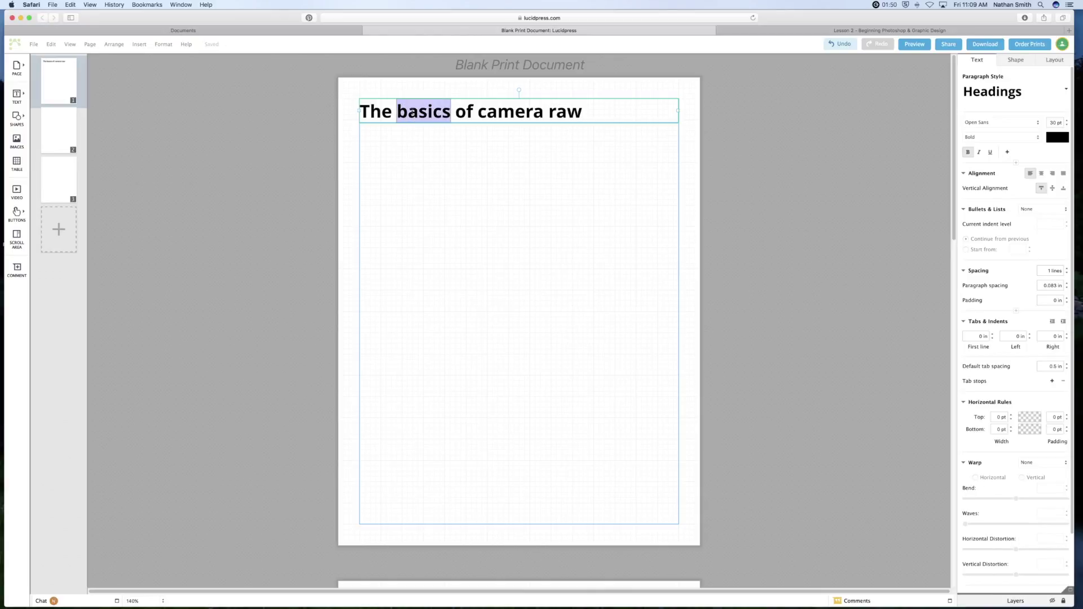
click(163, 44)
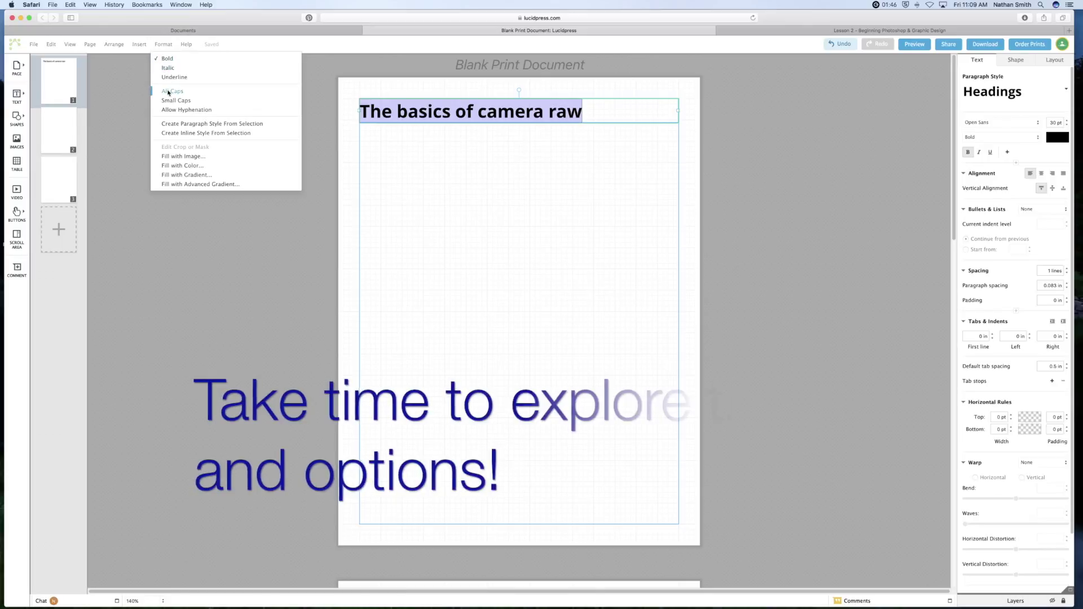
click(169, 91)
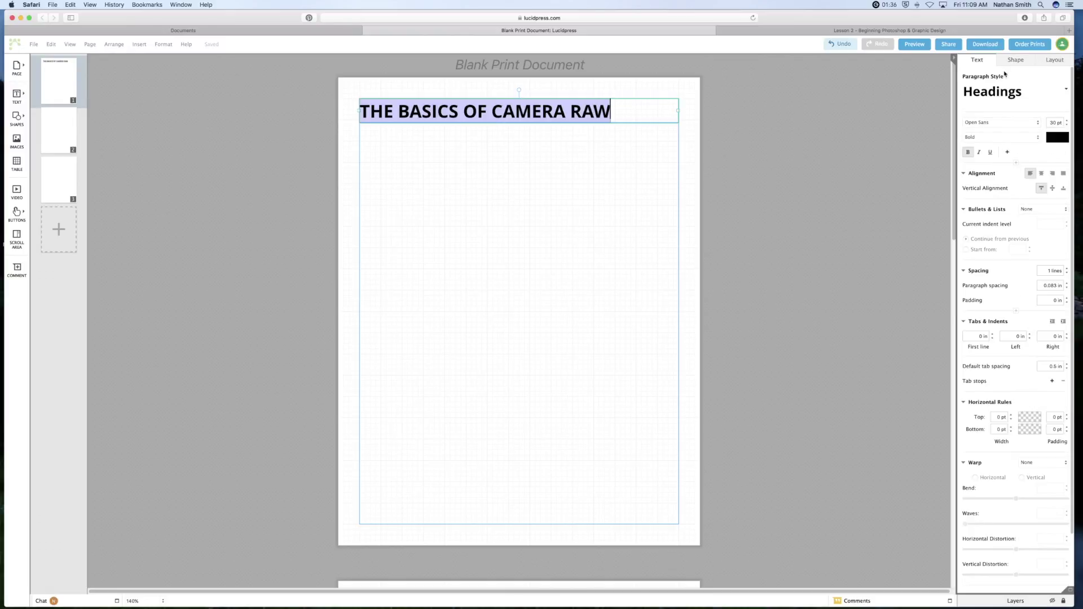
Set the title to Open Sans Extrabold at 37 pt so it spans the margins.
click(994, 137)
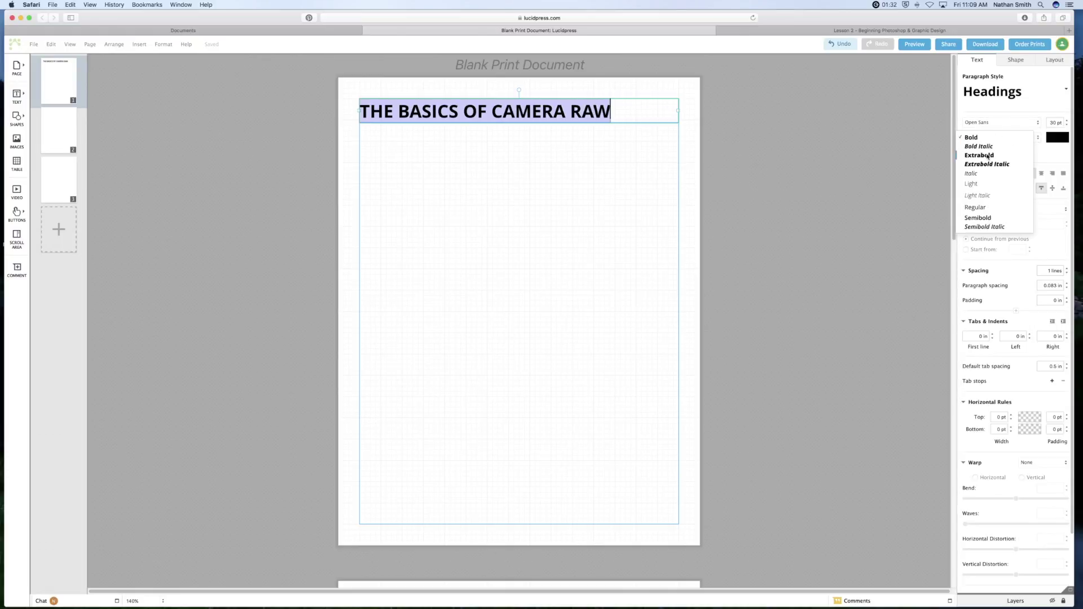
click(979, 155)
click(996, 124)
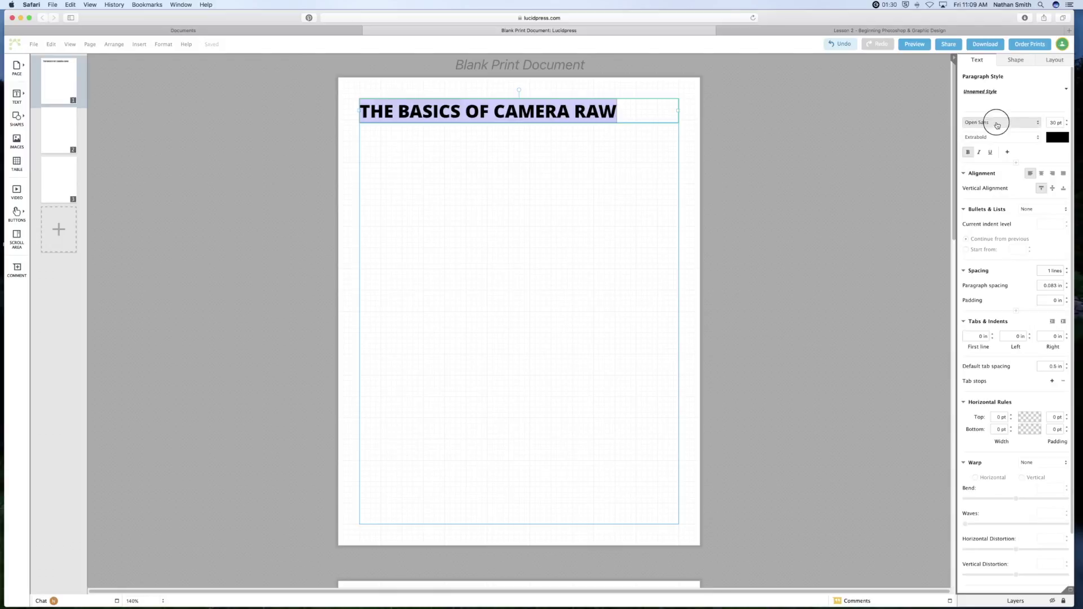
click(996, 124)
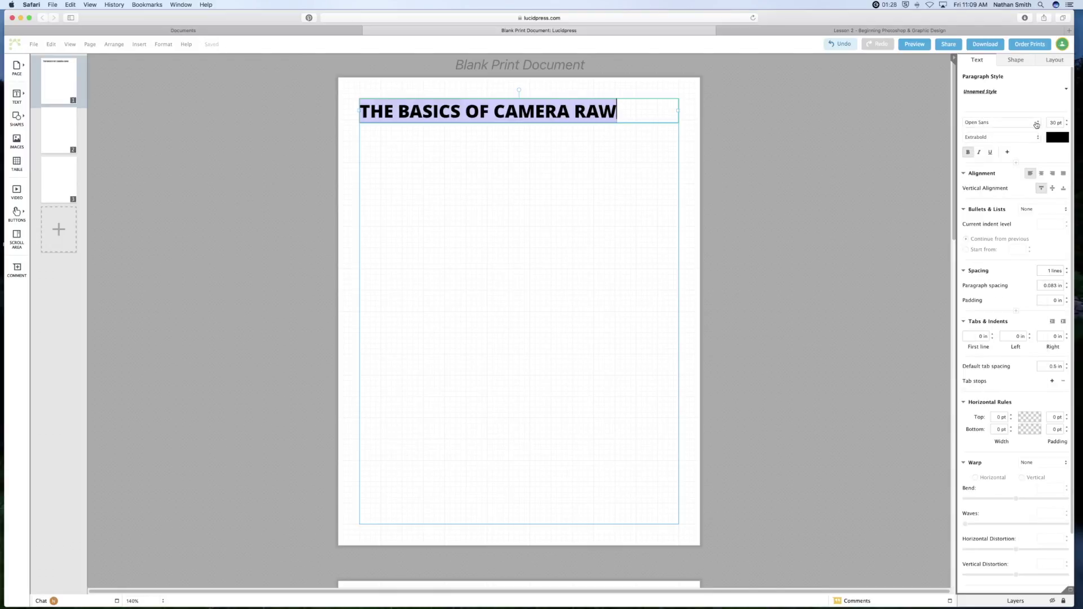
click(1066, 121)
click(1066, 121)
click(1066, 121)
click(1066, 121)
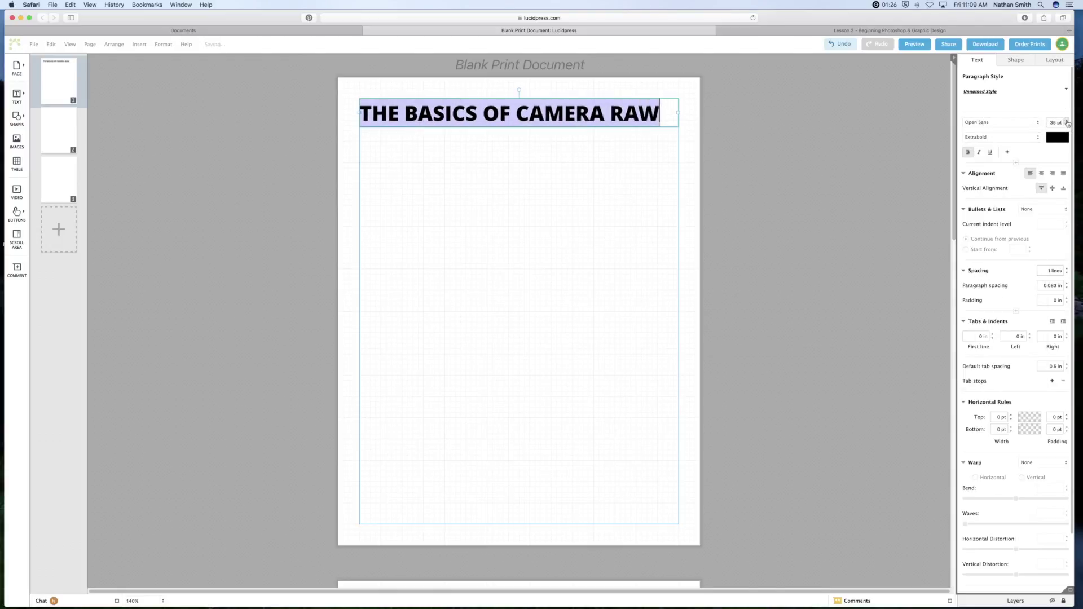
click(1066, 121)
click(1066, 121)
click(1066, 121)
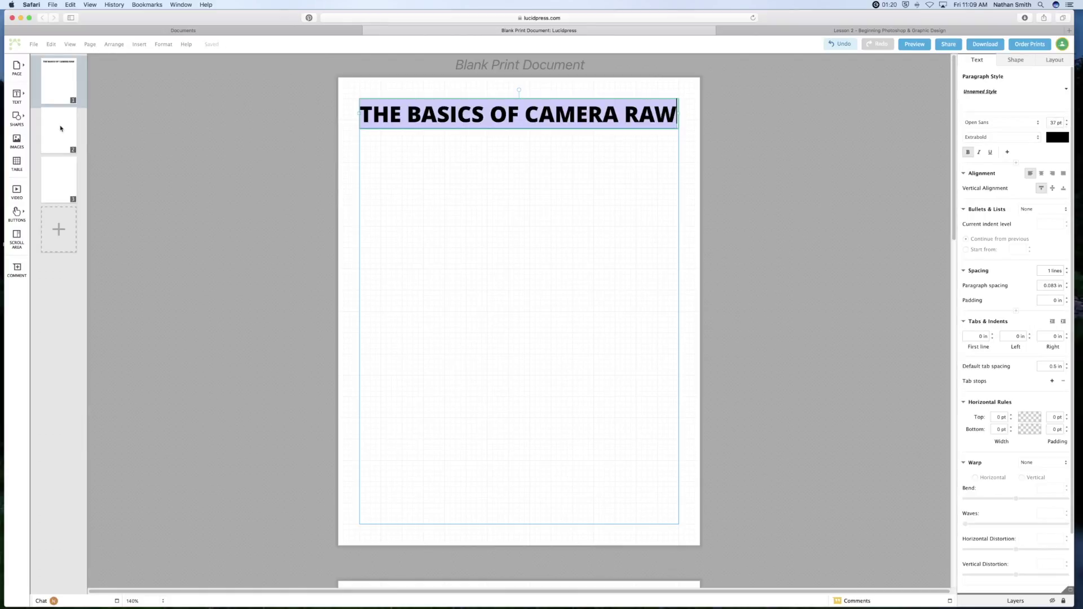
click(17, 94)
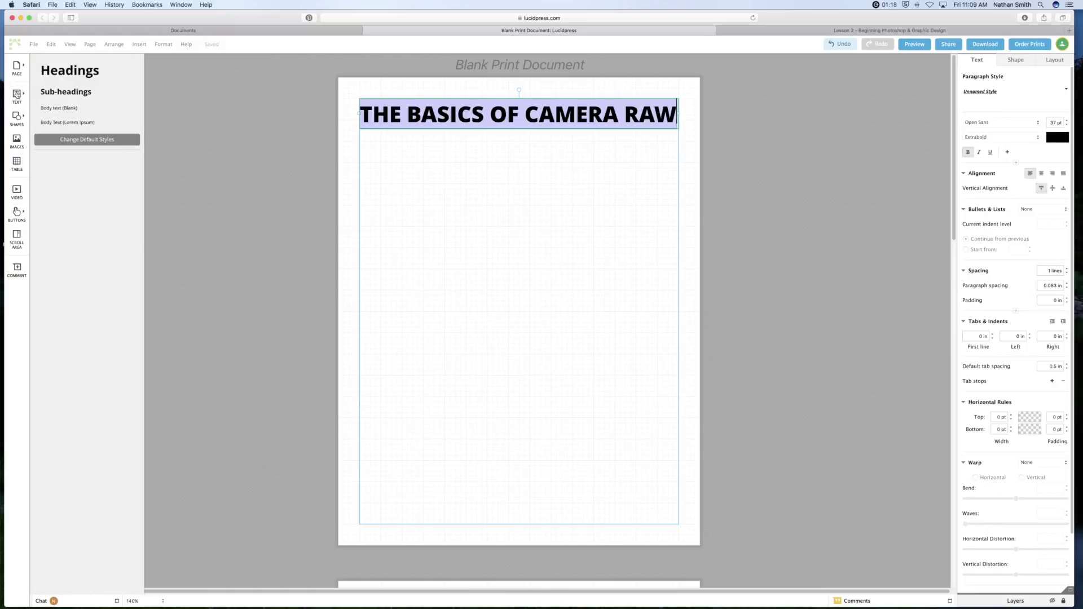
Add a blank body text box under the title and stretch it to the page margins. Set it to 2 columns with a 0.25 in gutter.
click(59, 107)
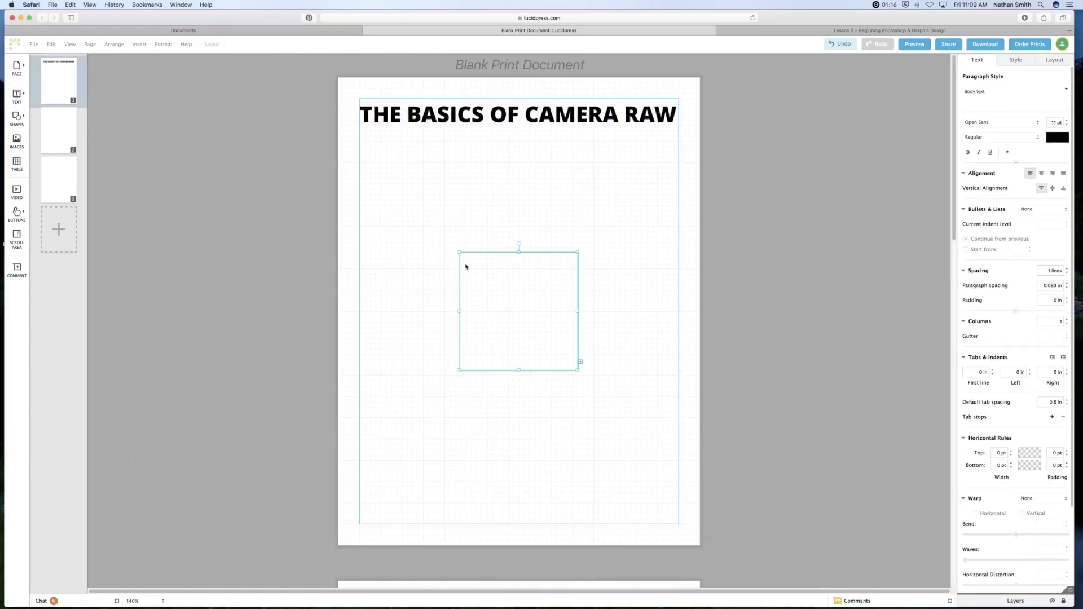
click(497, 241)
drag(506, 277, 413, 166)
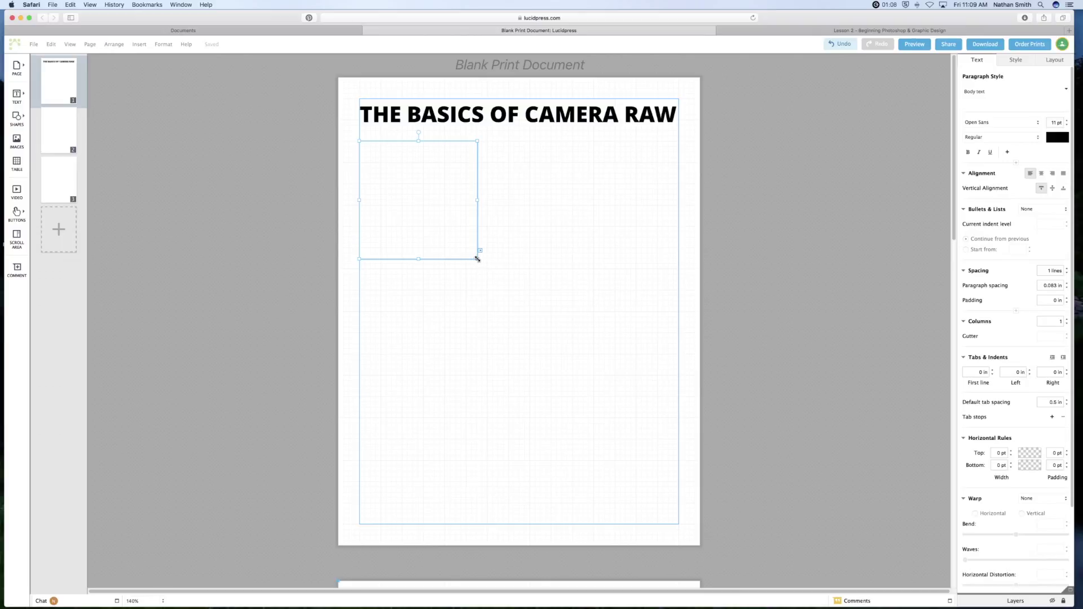
drag(477, 259, 684, 523)
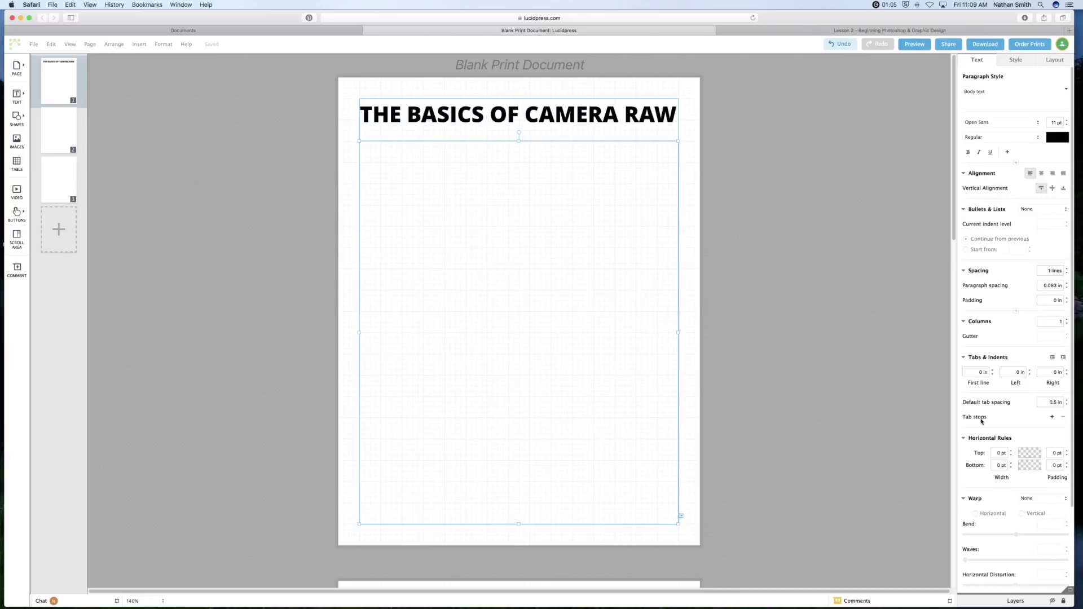
click(1066, 319)
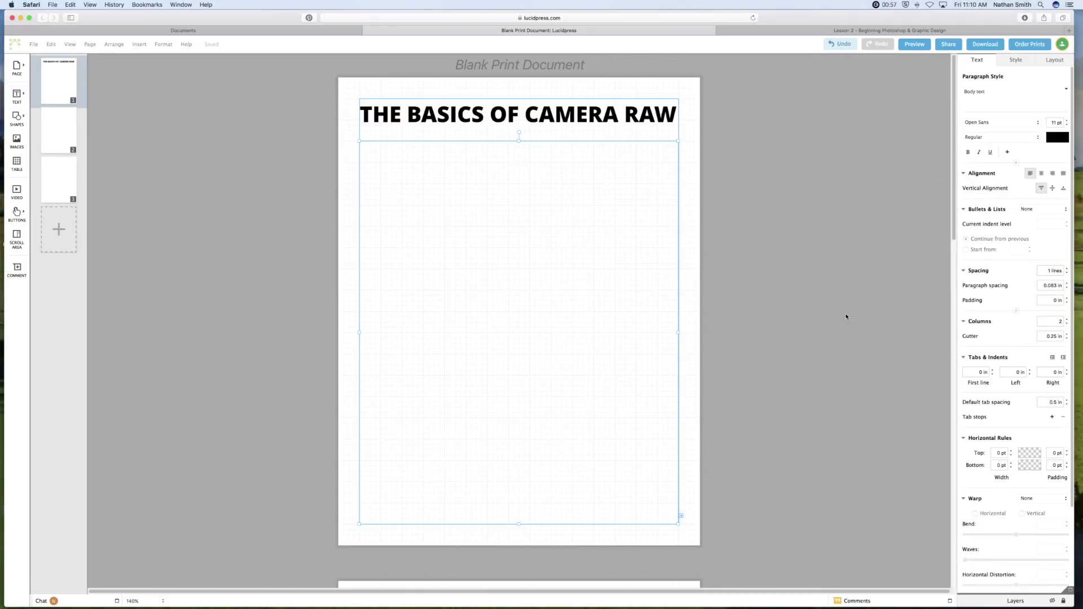
click(822, 30)
Copy the 'Understanding Raw vs. JPEG' article text from the Lesson 2 page.
scroll(454, 370, down, 5)
scroll(454, 370, down, 3)
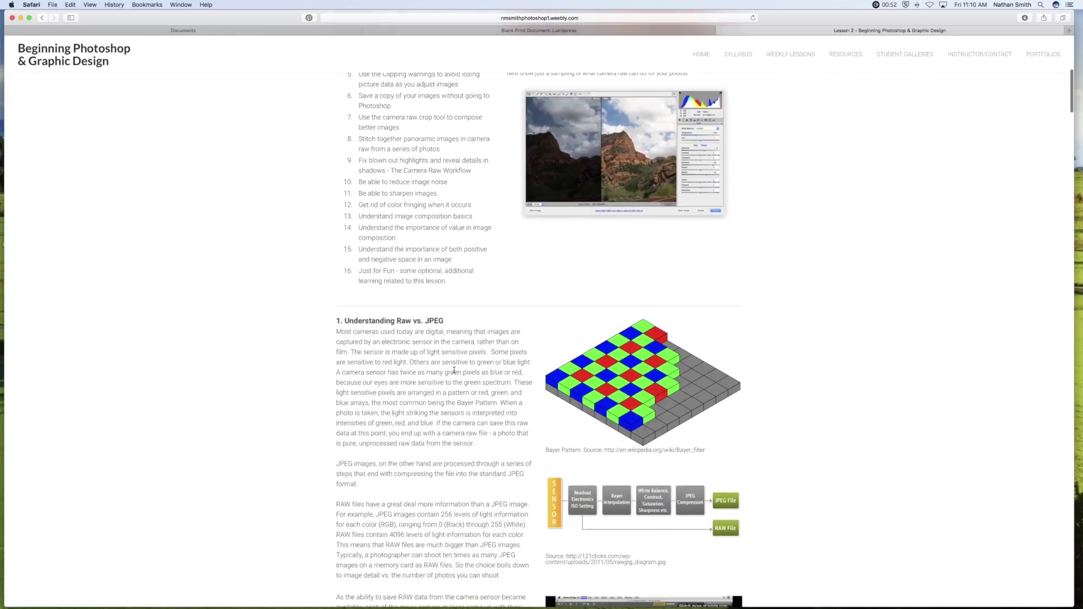
drag(353, 334, 382, 416)
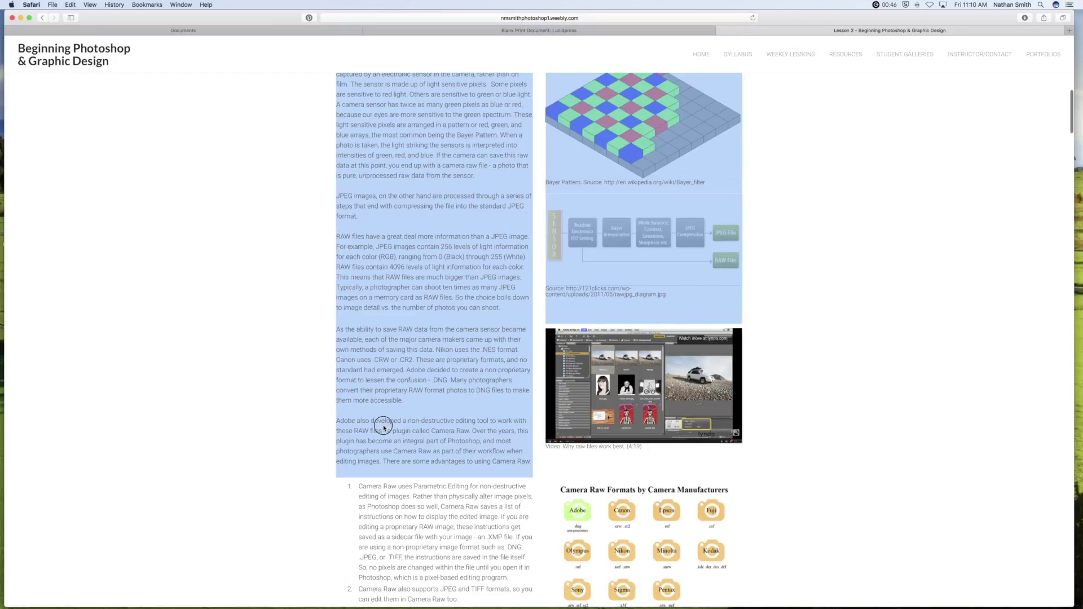
key(super+c)
click(403, 30)
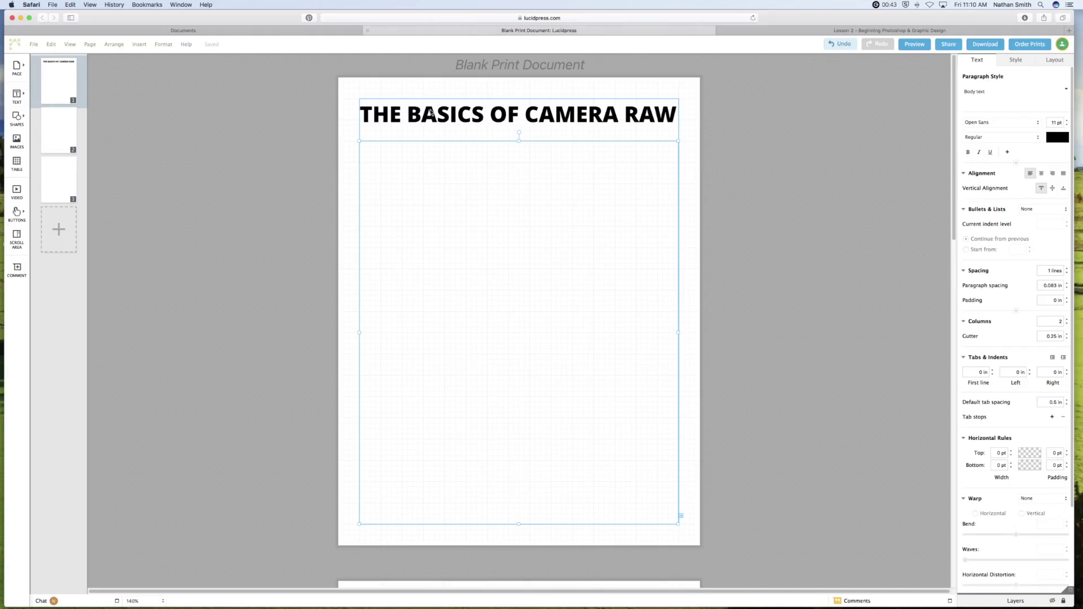
Paste the Raw vs. JPEG article into the two-column box and delete the trailing blank line.
click(394, 154)
key(super+v)
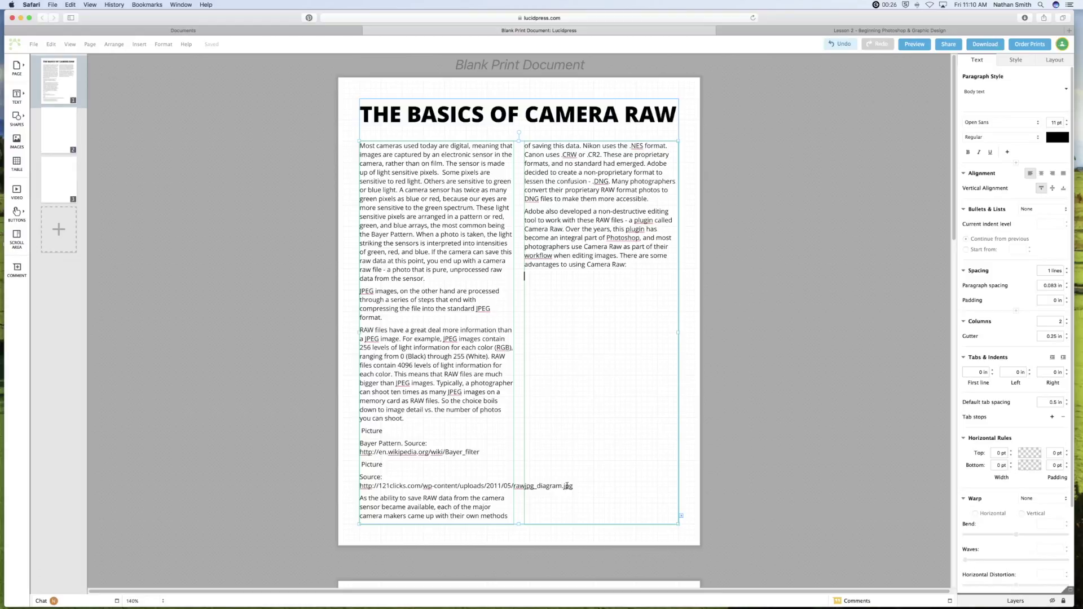
key(BackSpace)
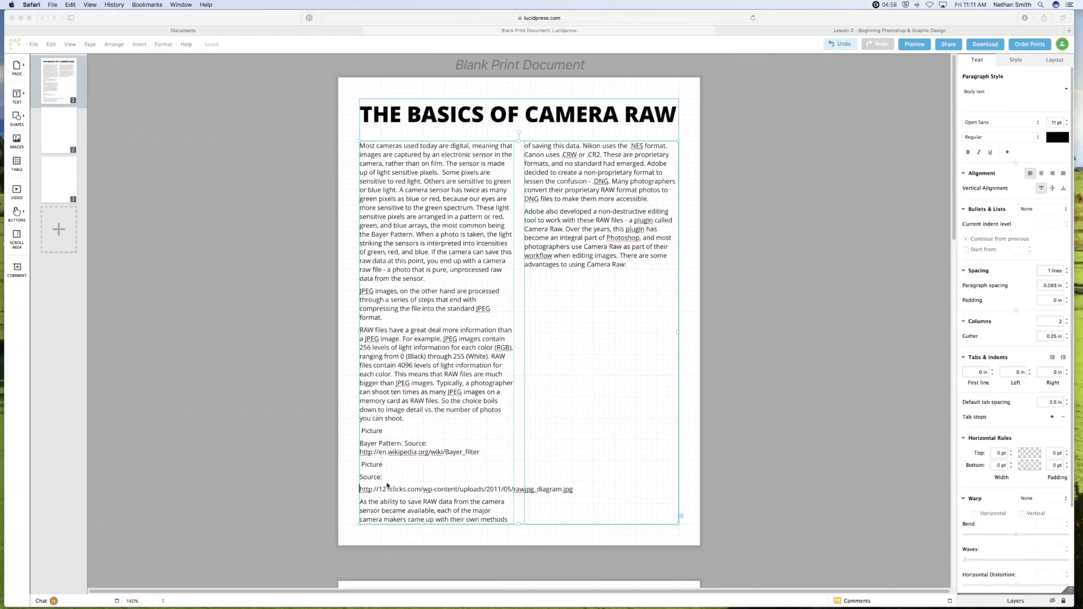
click(367, 493)
Link the 121clicks source URL, color it dark blue, and break it onto two lines.
drag(362, 489, 572, 489)
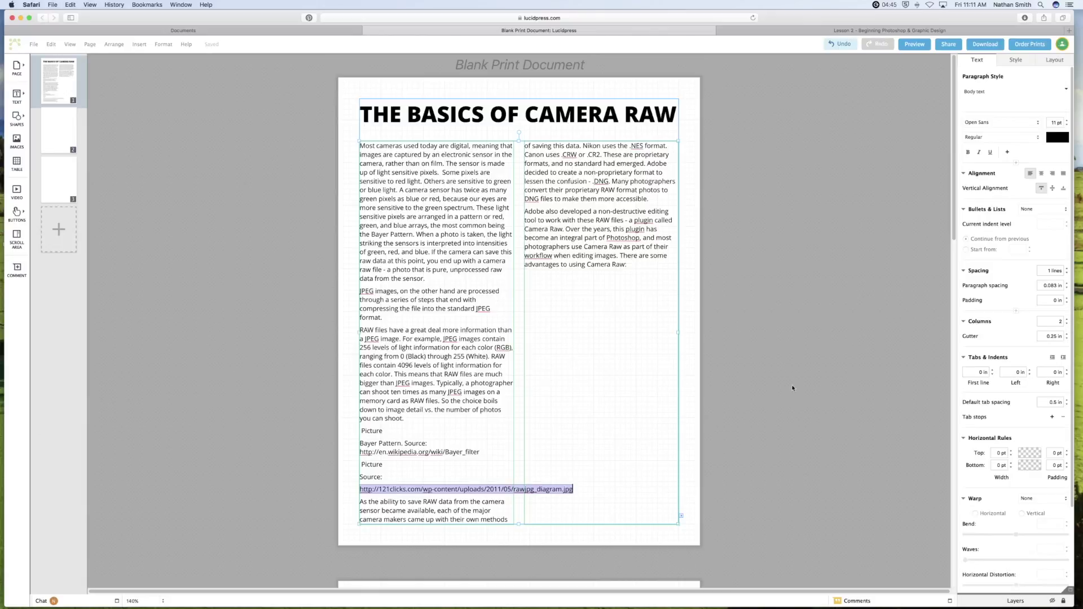
scroll(993, 415, down, 4)
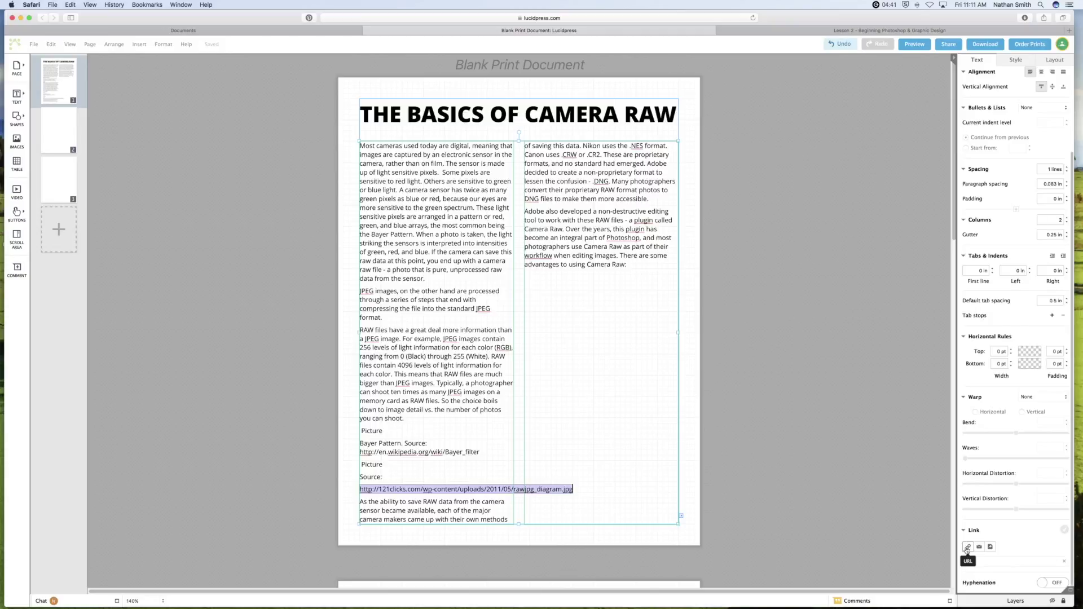
click(967, 547)
key(super+v)
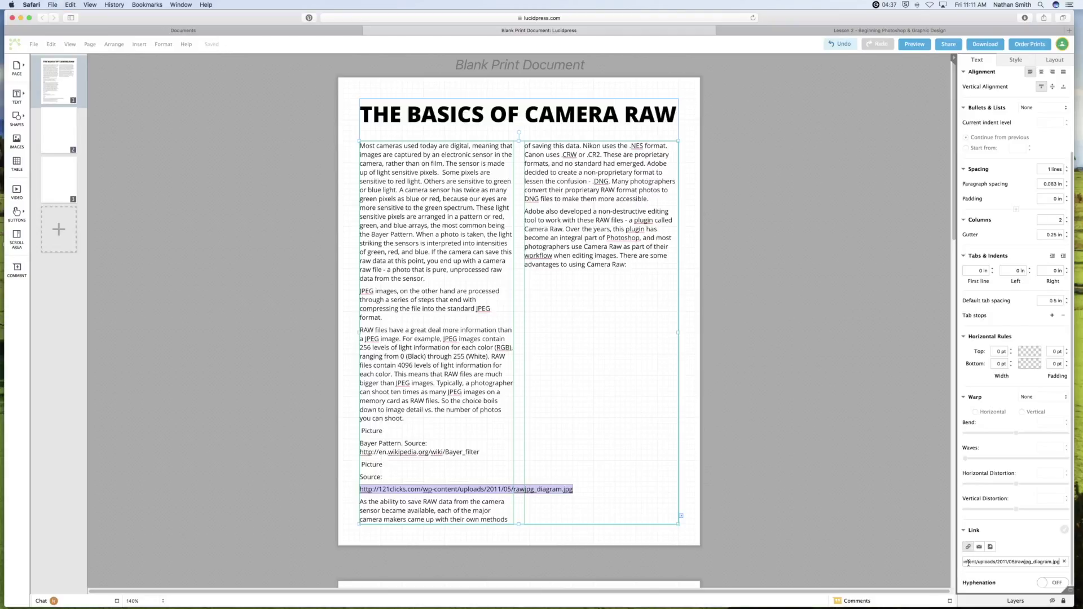
key(Return)
scroll(1043, 475, up, 5)
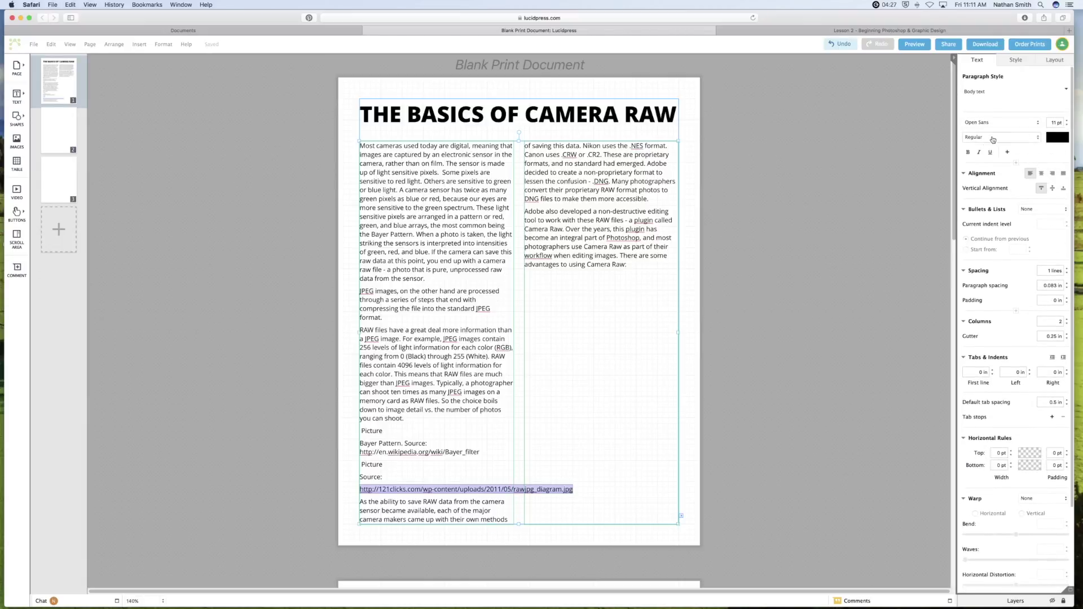
click(1055, 140)
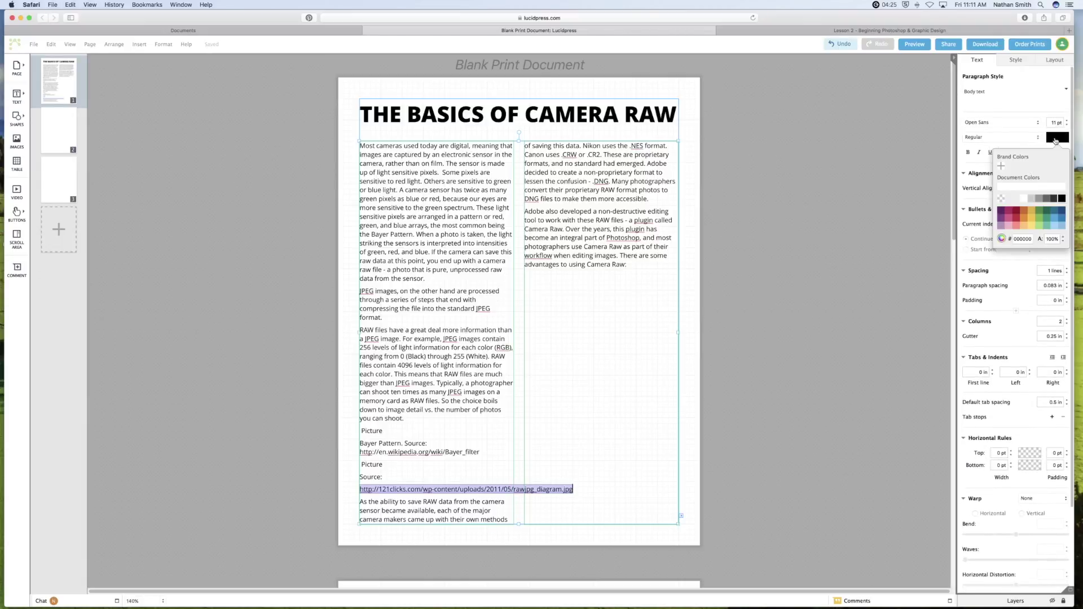
click(1060, 211)
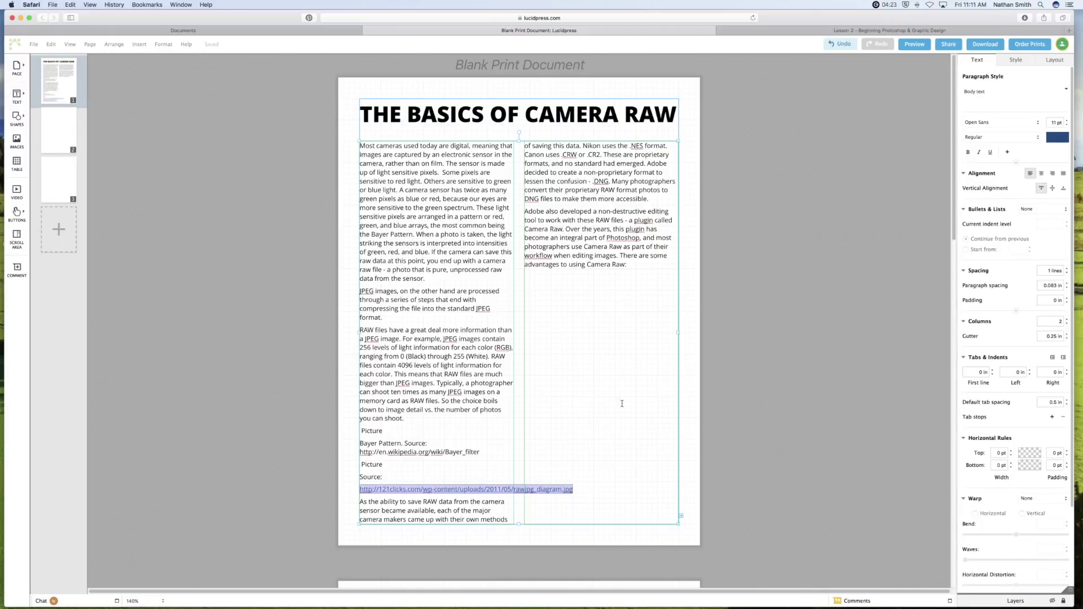
click(487, 488)
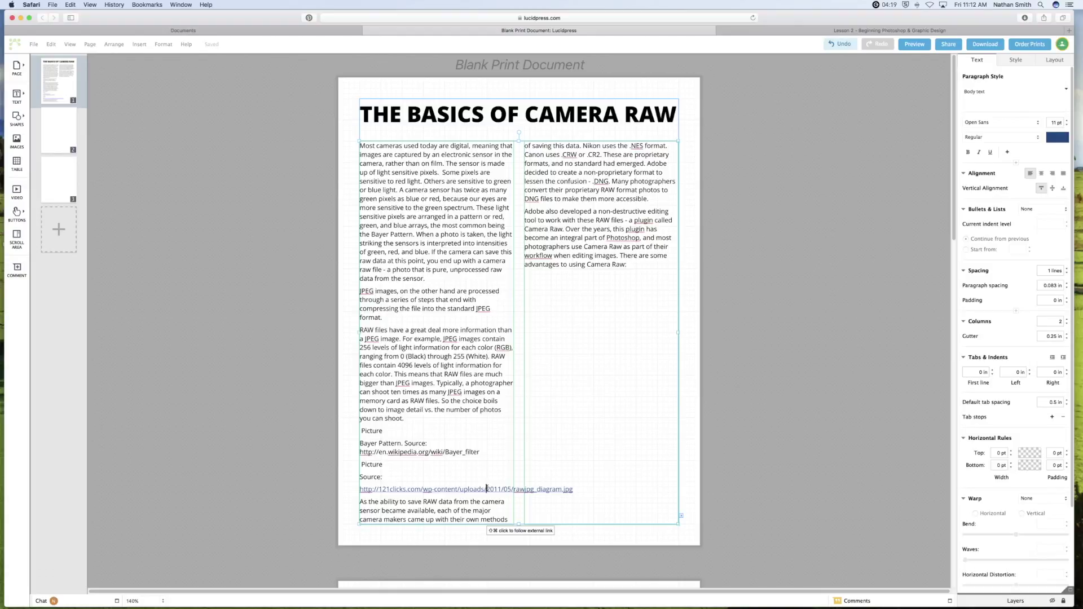
key(Return)
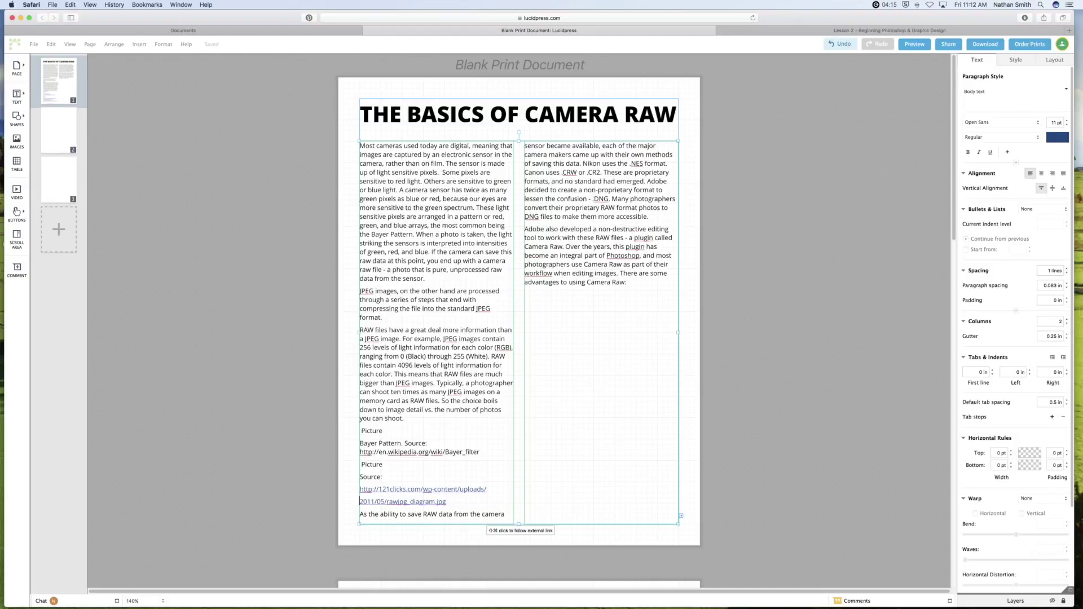
click(420, 489)
Turn the Wikipedia source URL into a dark blue web link.
drag(480, 451, 361, 455)
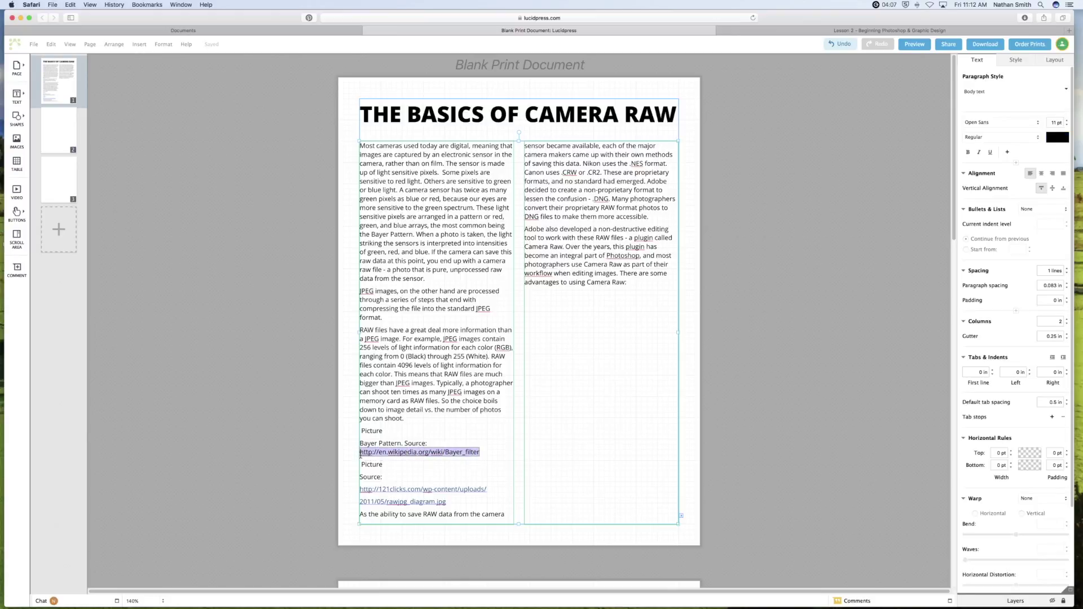
scroll(1011, 491, down, 4)
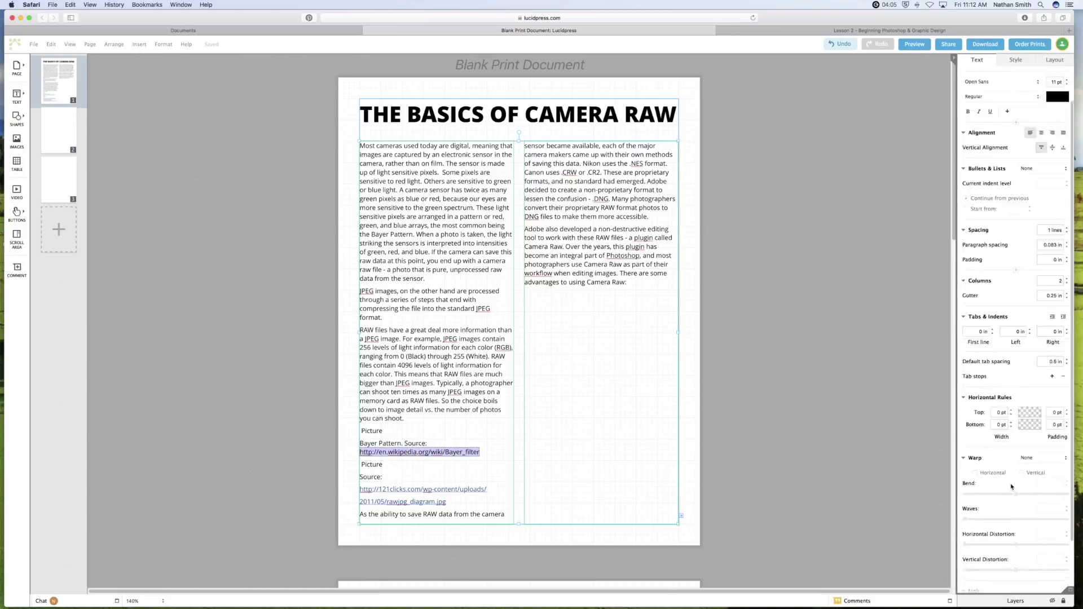
click(968, 547)
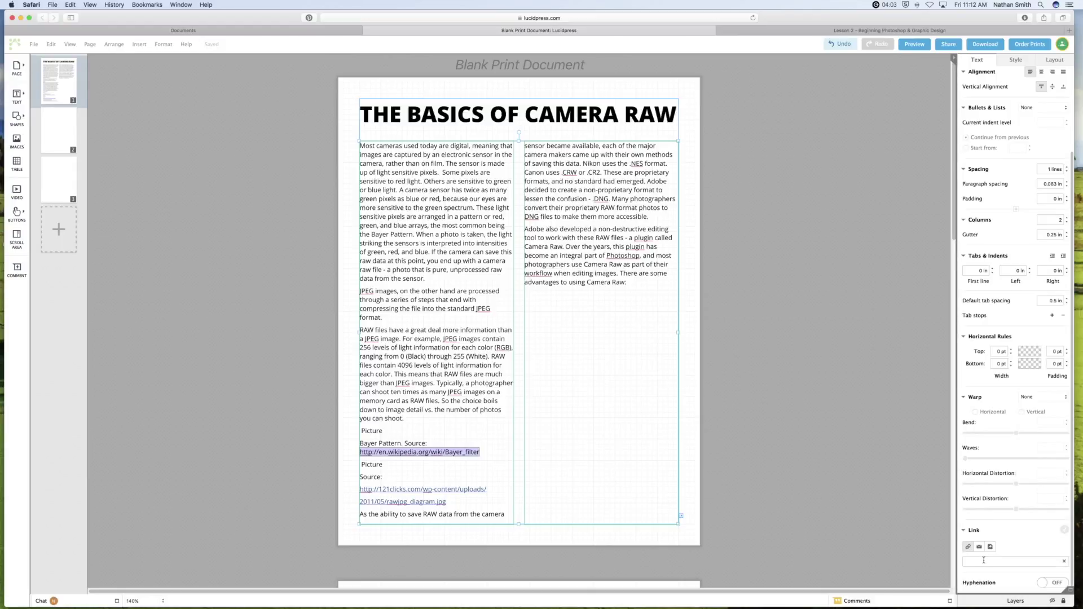
key(super+v)
key(Return)
scroll(1047, 154, up, 3)
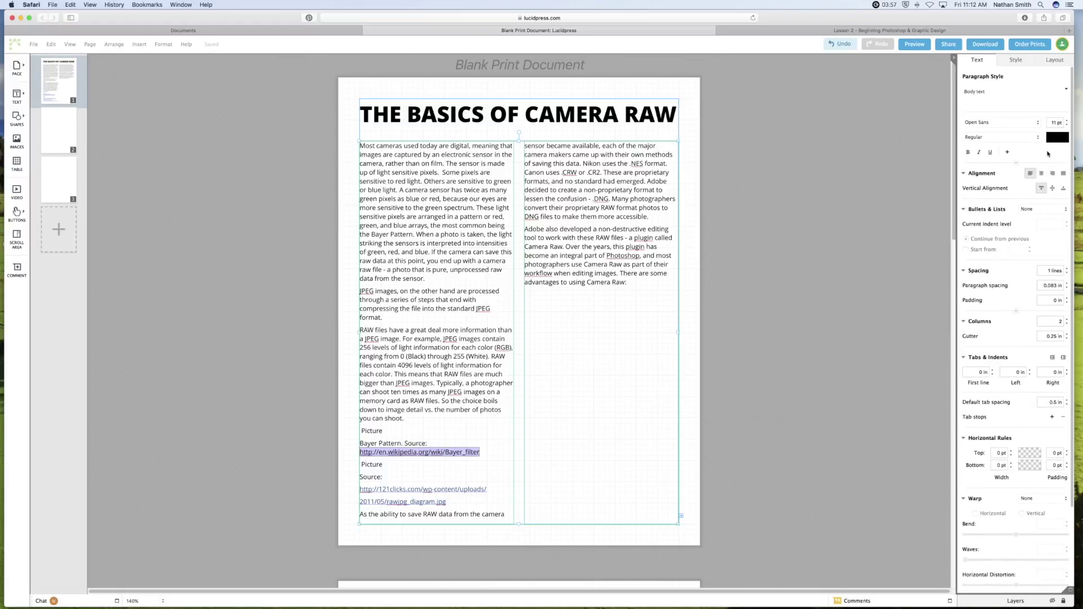
click(1054, 138)
click(1060, 211)
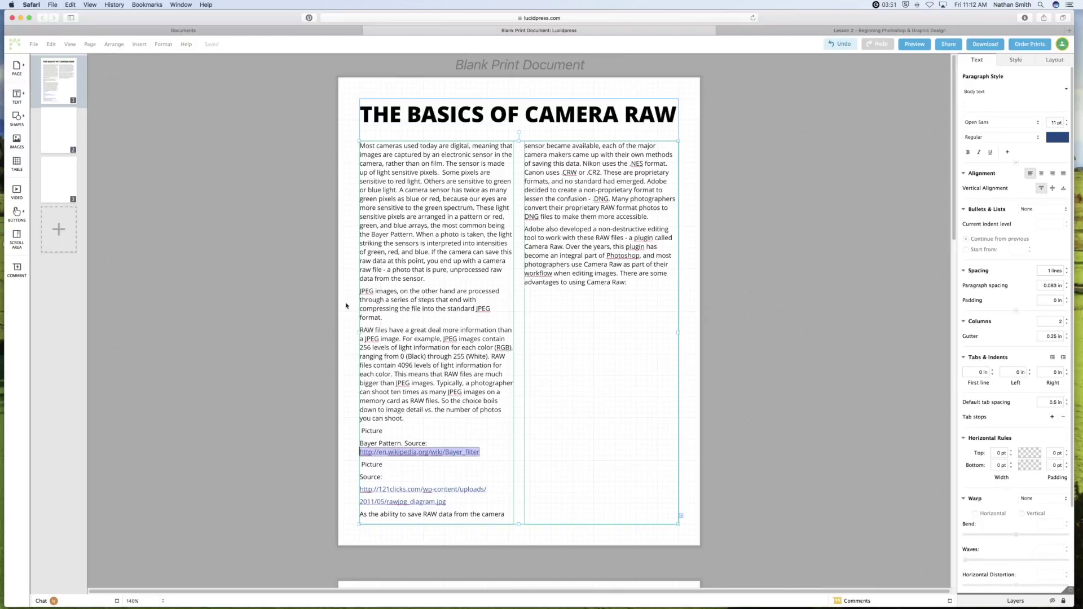
key(super+Tab)
key(super+Tab)
Save the Bayer pattern image from the lesson page to the Desktop as 7257354_orig.png.
click(826, 31)
scroll(801, 170, down, 3)
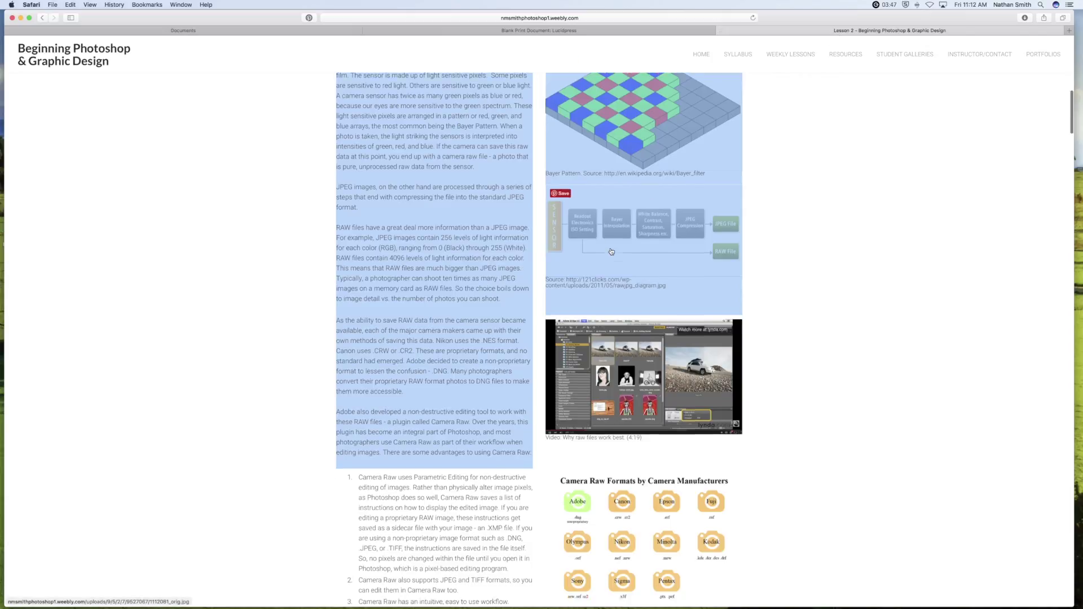
scroll(789, 217, up, 5)
click(789, 217)
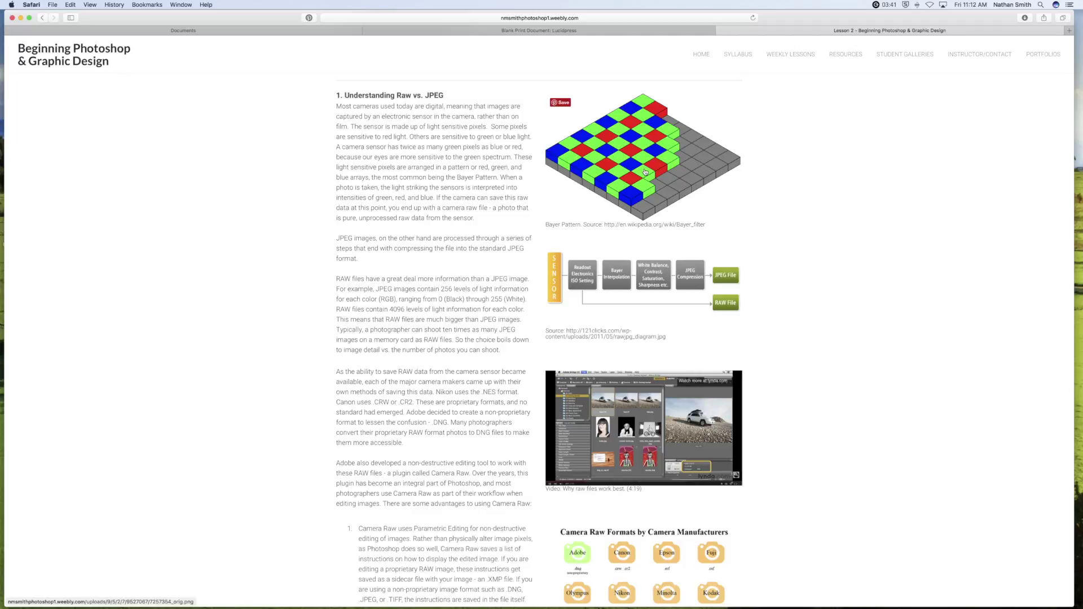
right_click(645, 171)
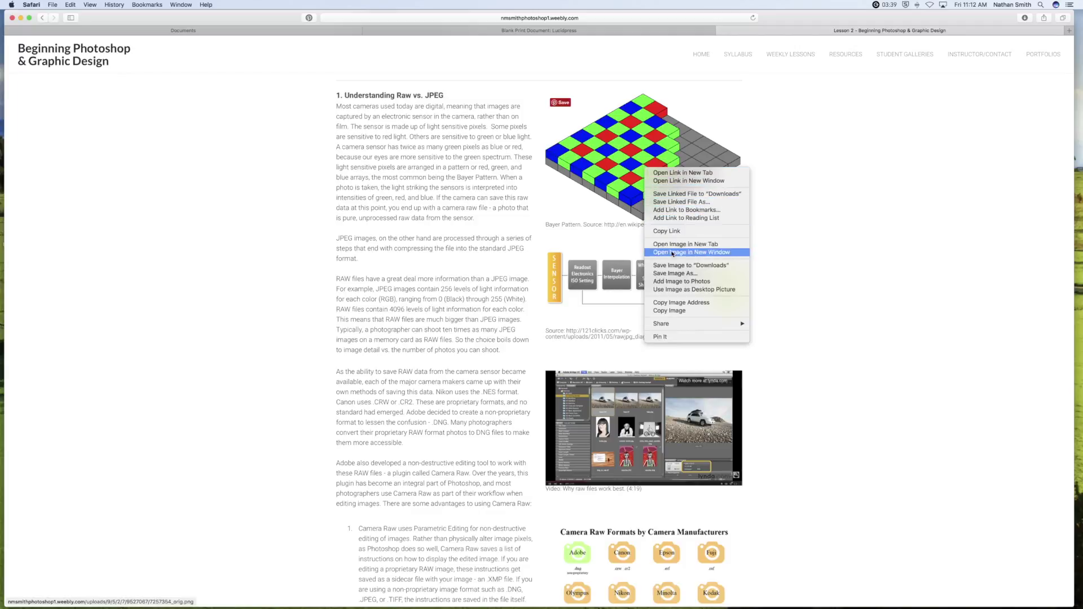
click(669, 273)
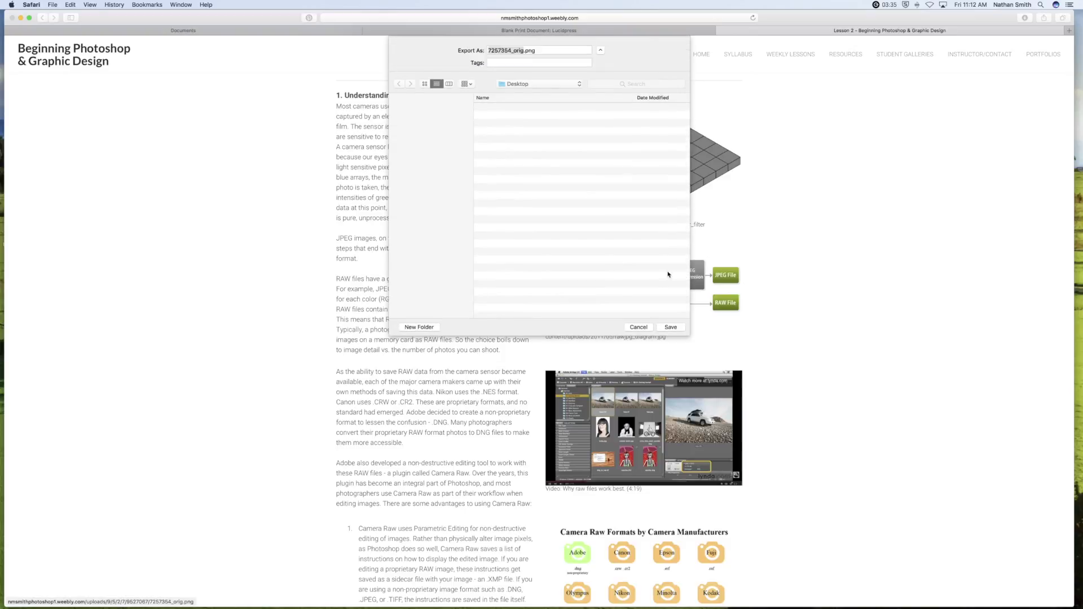
click(675, 326)
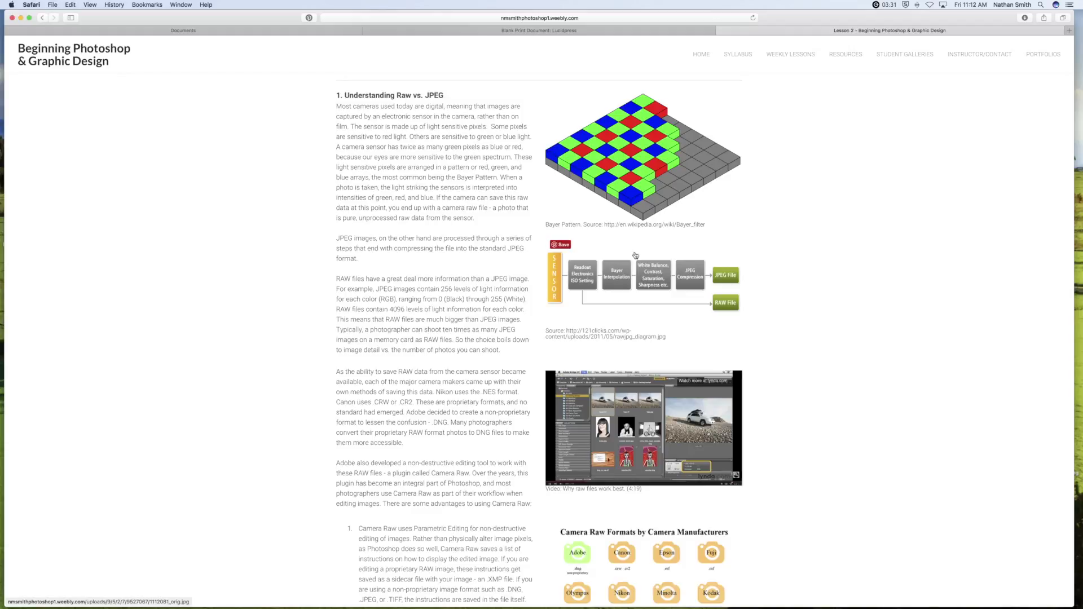
click(584, 31)
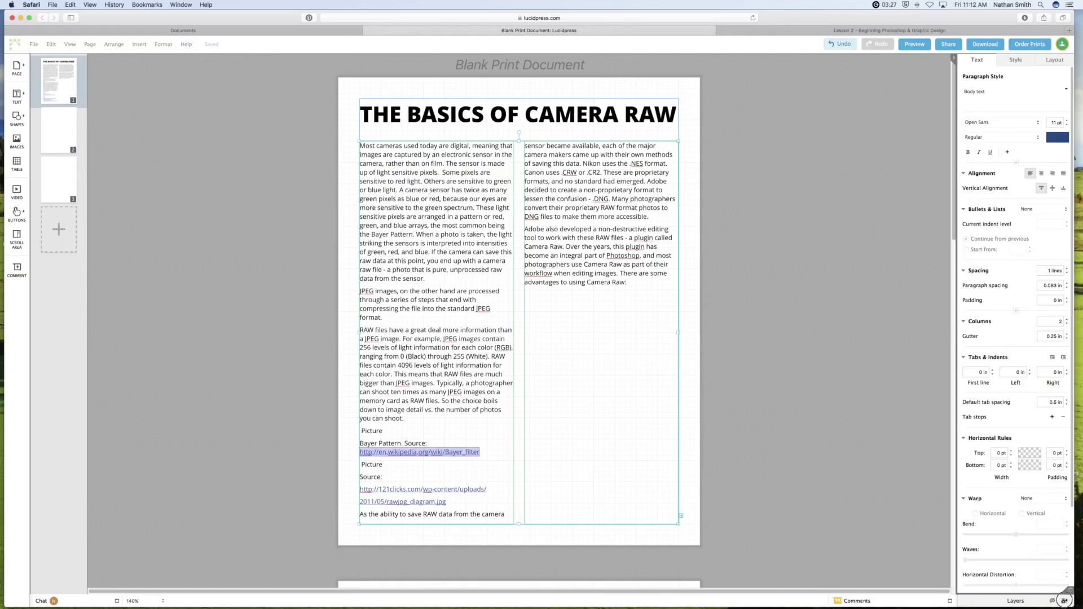
Drag the saved Bayer pattern image from the desktop into the left text column.
drag(1063, 600, 1026, 584)
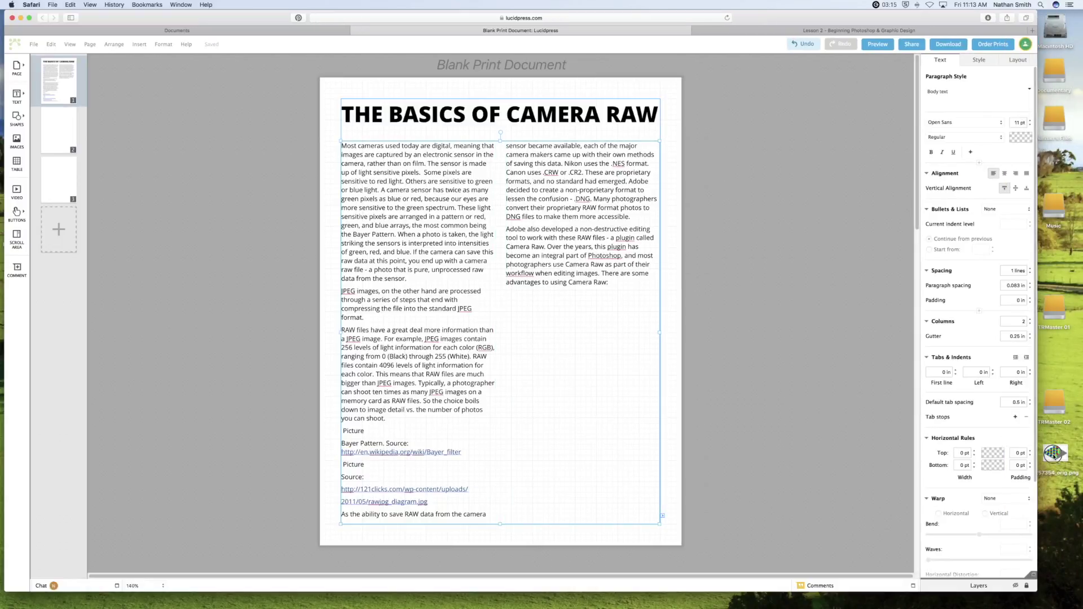
drag(1054, 454, 672, 441)
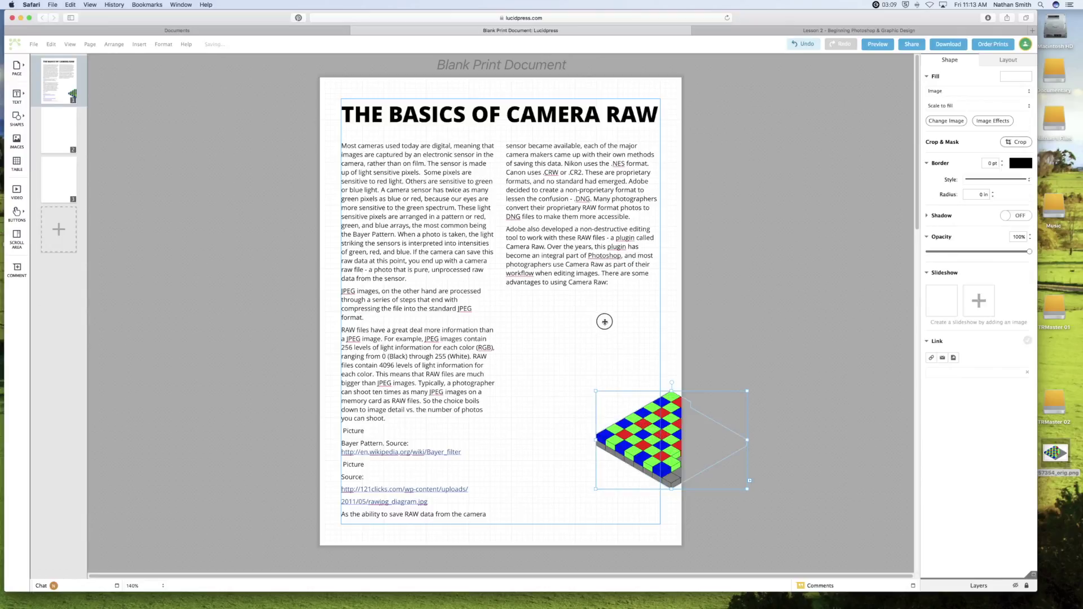
drag(638, 435, 384, 312)
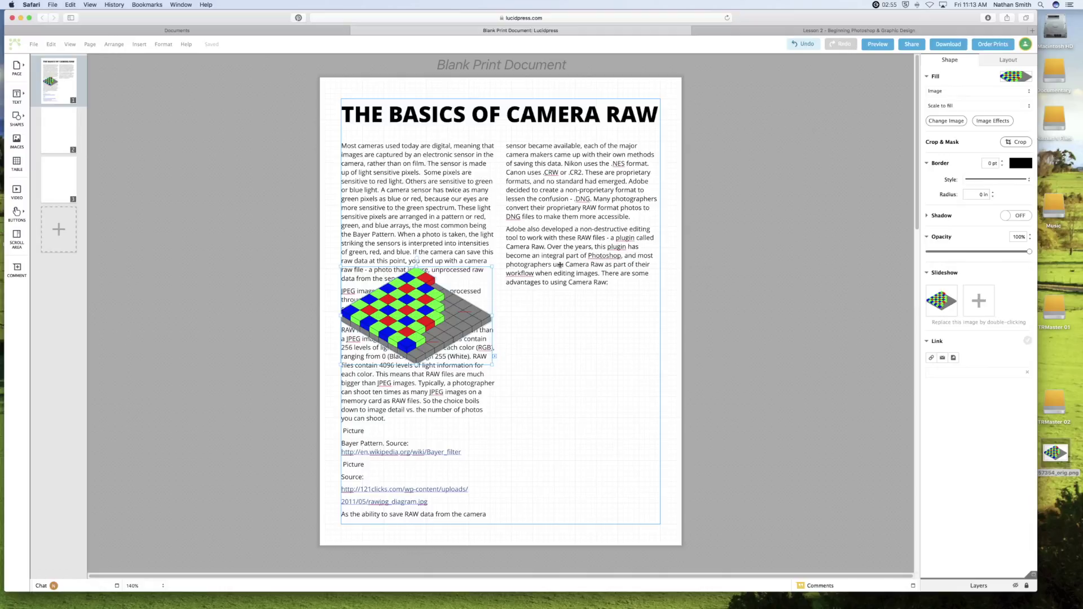
Turn on text wrapping for the Bayer image, wrapping on whichever side has more space.
click(1005, 65)
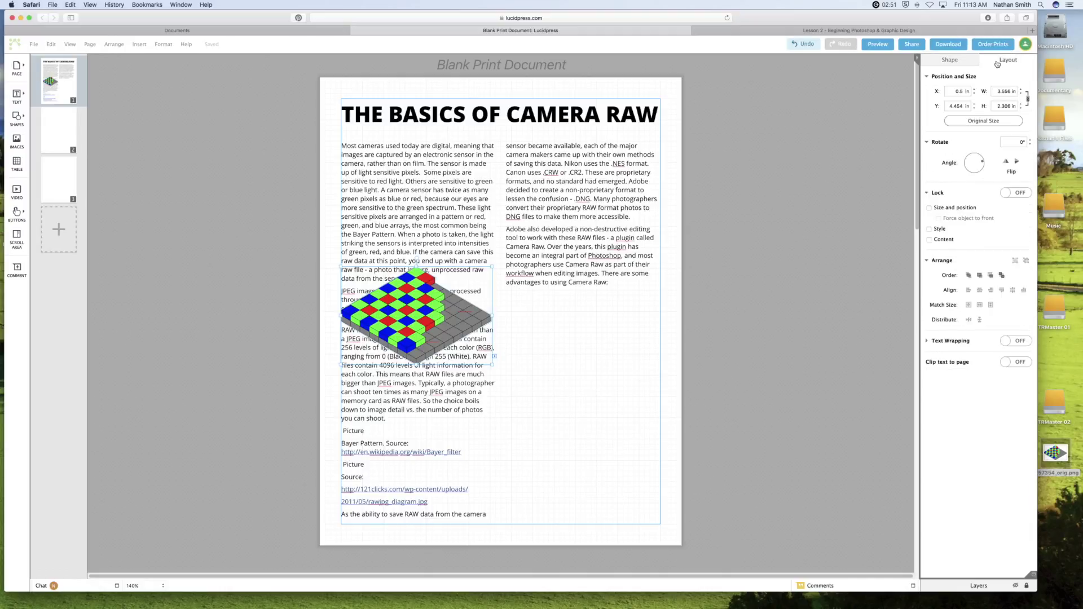
click(1009, 342)
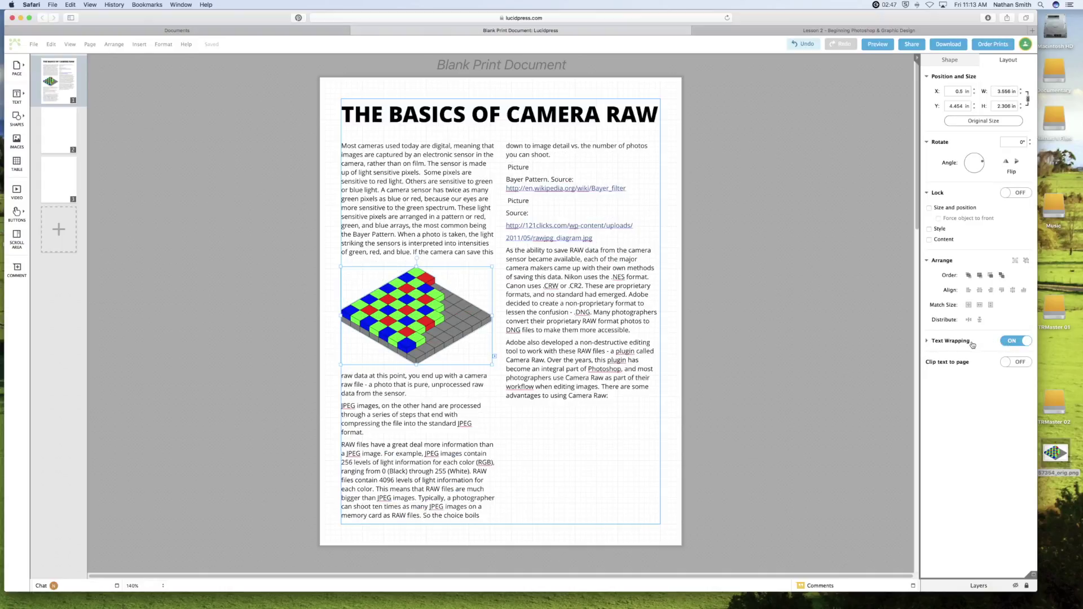
click(929, 342)
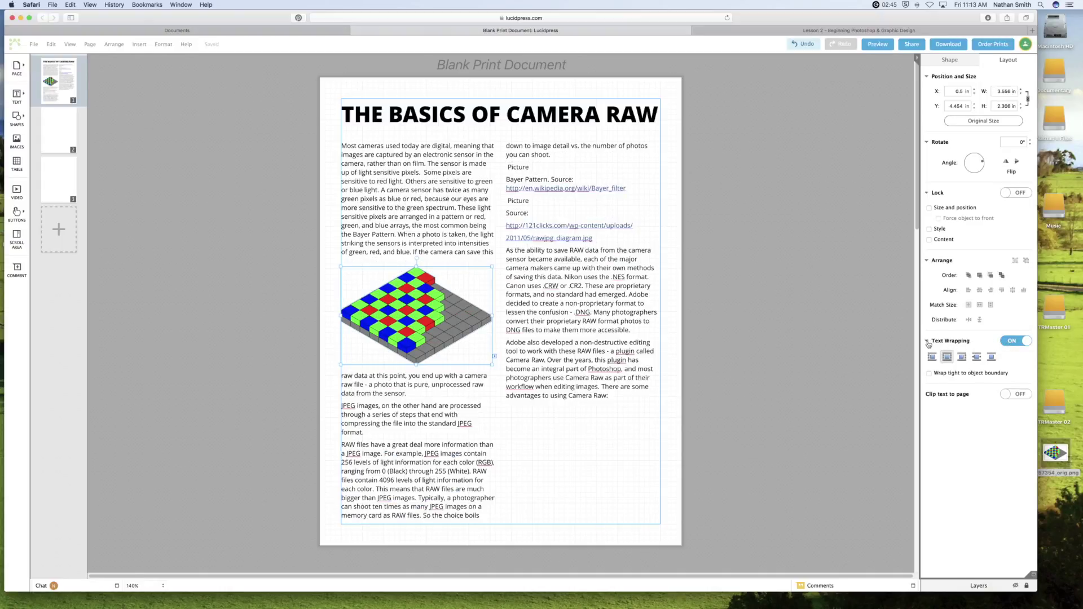
click(977, 359)
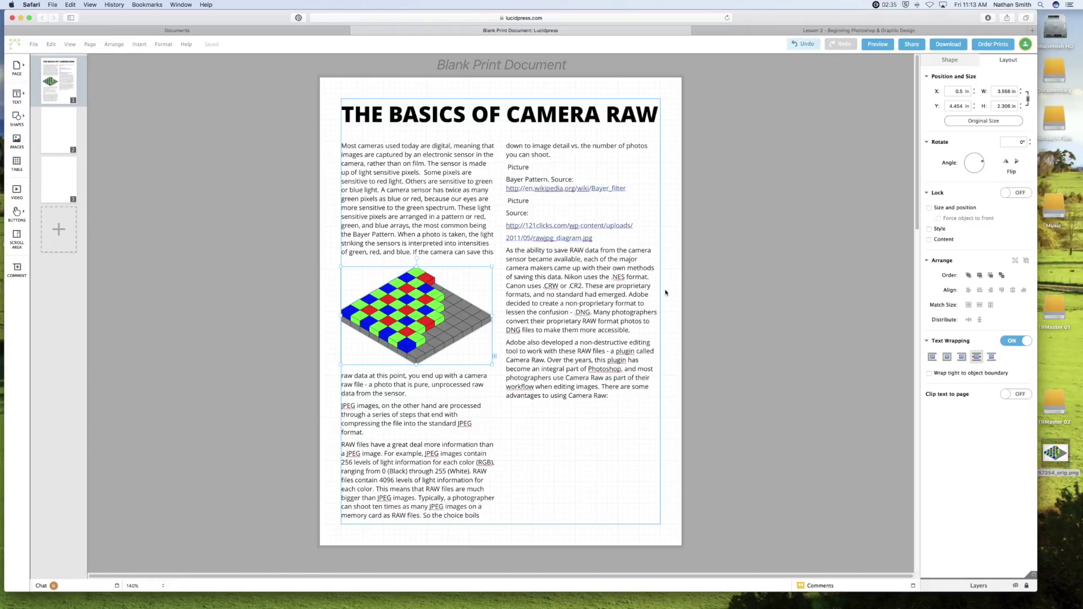
click(809, 31)
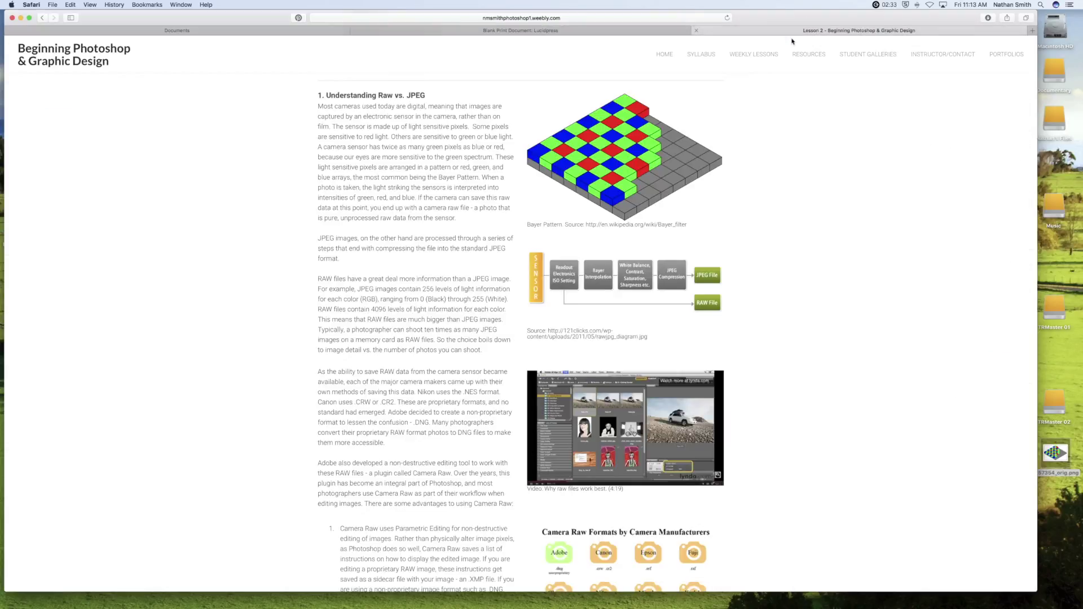
Save the RAW vs. JPEG sensor flowchart to the Desktop as 1112081_orig.jpg.
right_click(629, 263)
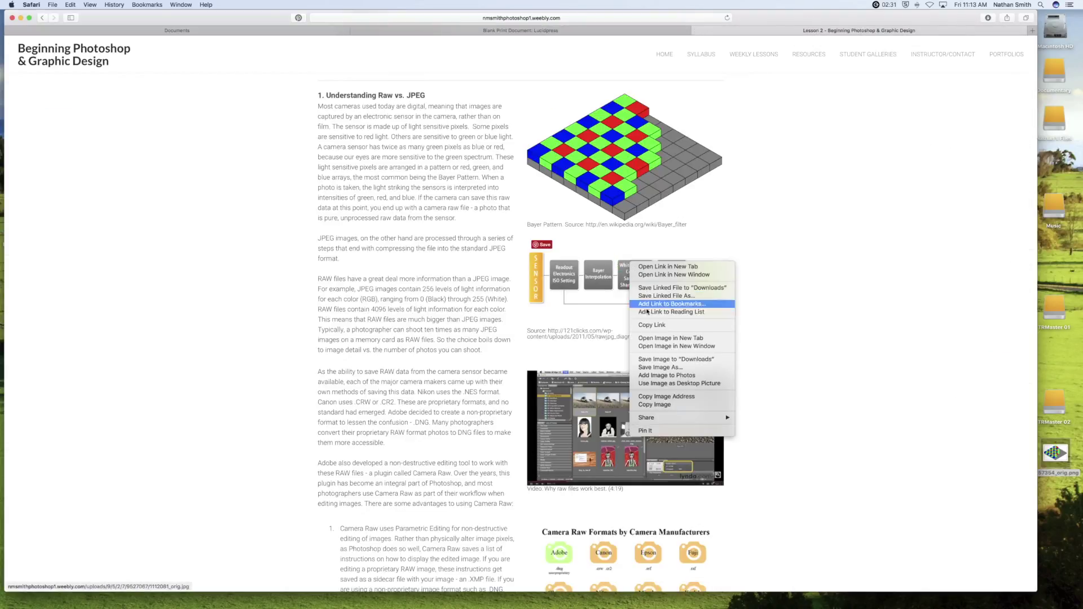
click(650, 360)
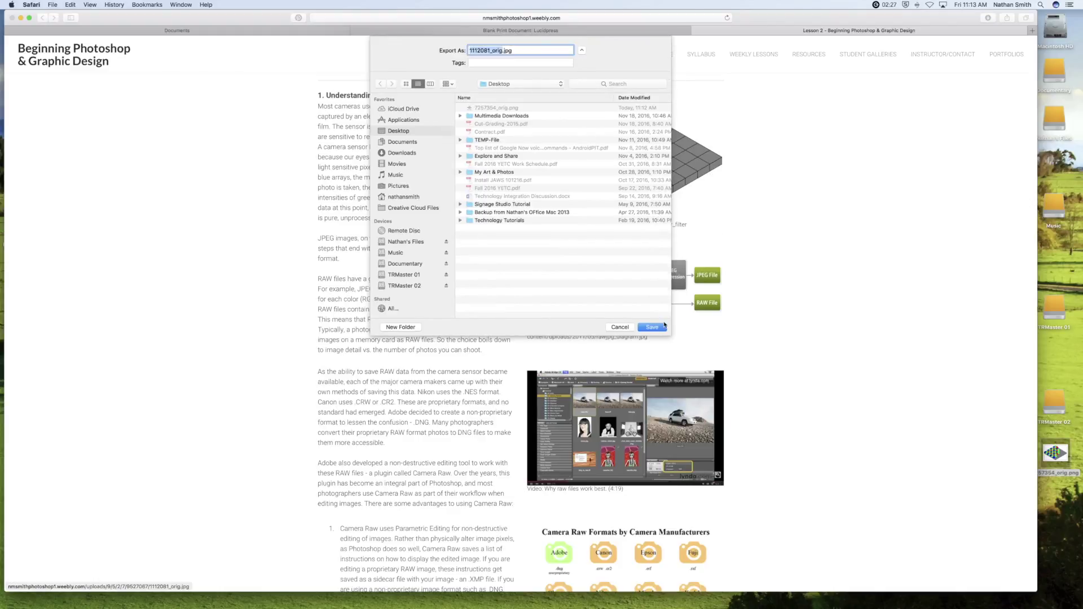
click(663, 326)
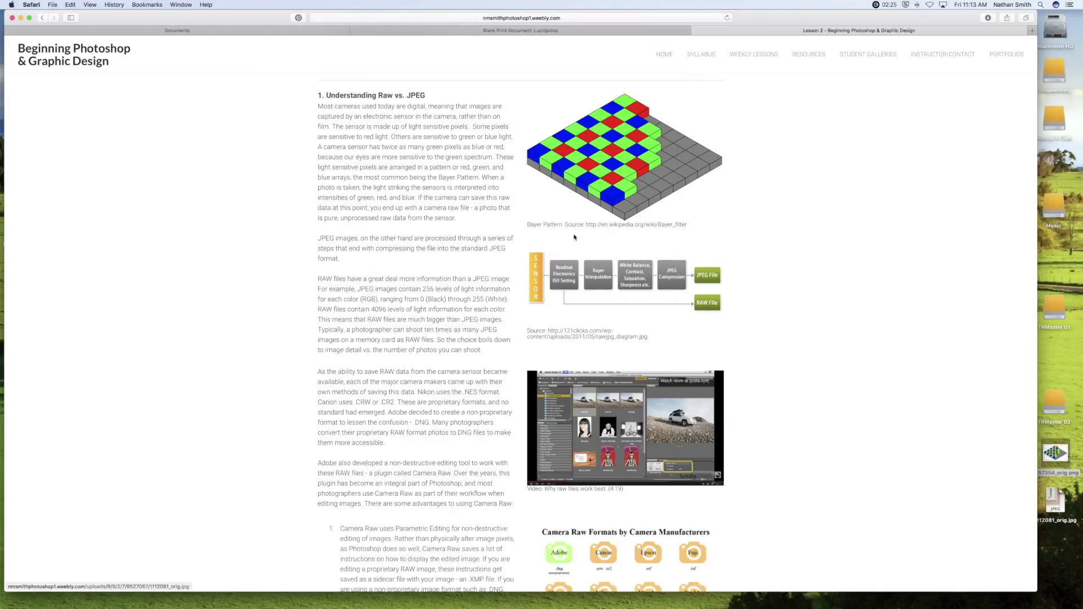
Place the flowchart image at the bottom of the left column with text wrapping on.
click(616, 31)
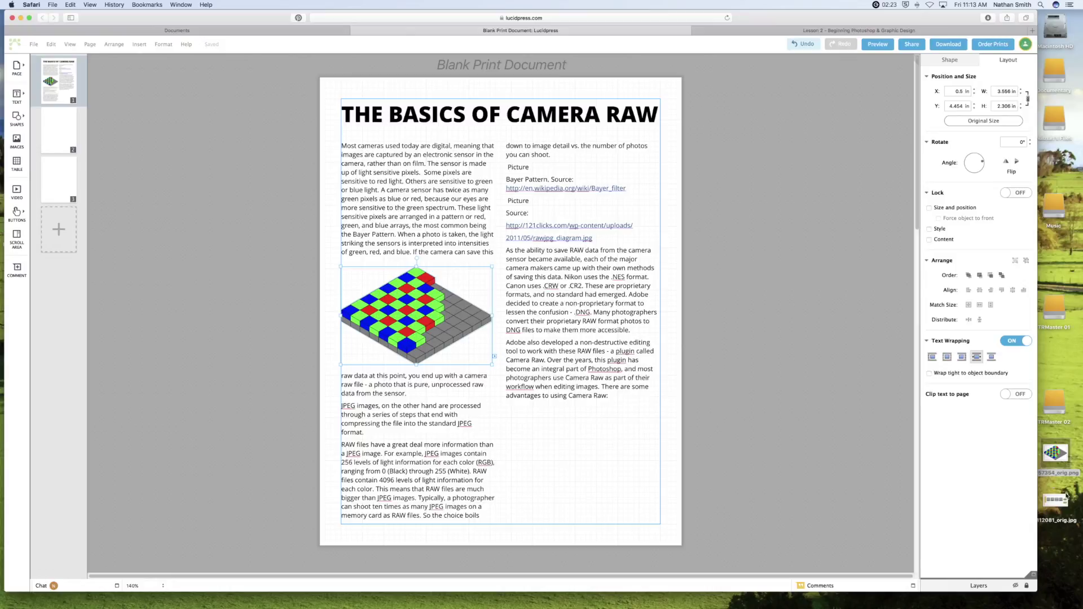
drag(1056, 499, 588, 369)
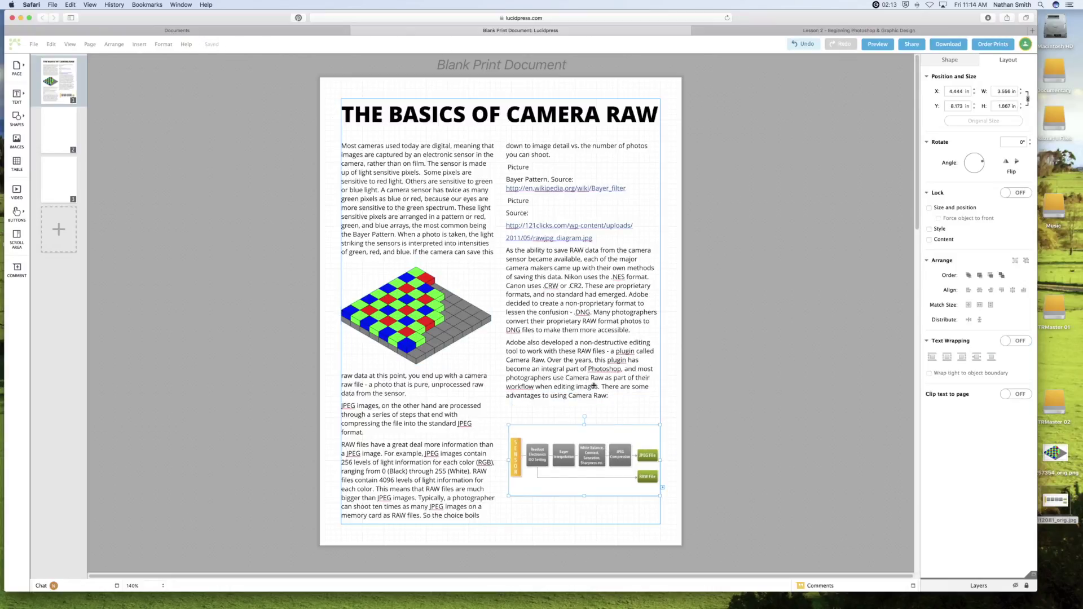
drag(603, 438, 436, 455)
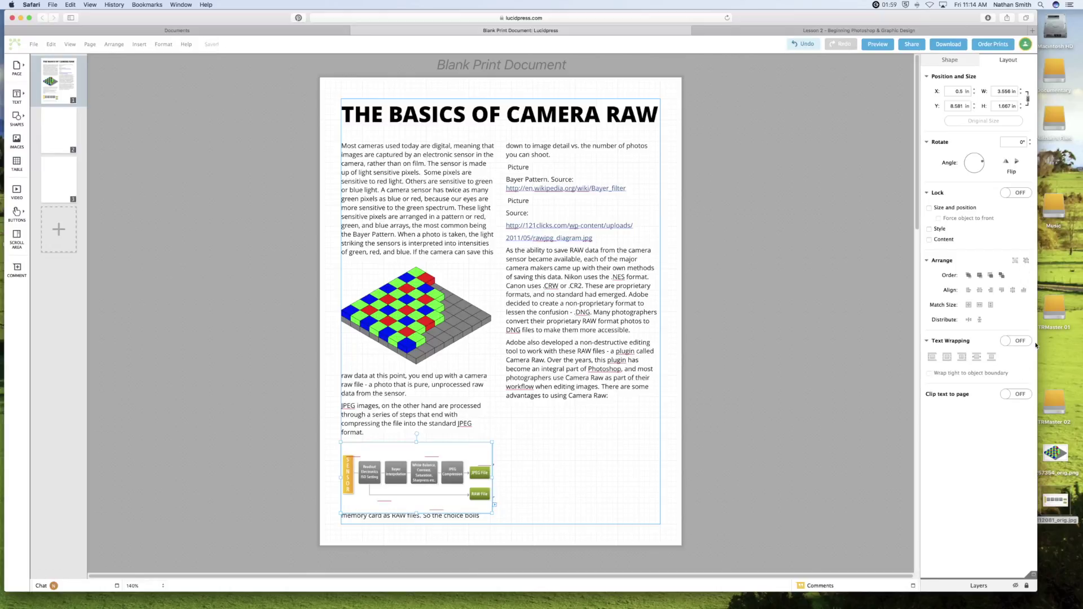
click(1015, 341)
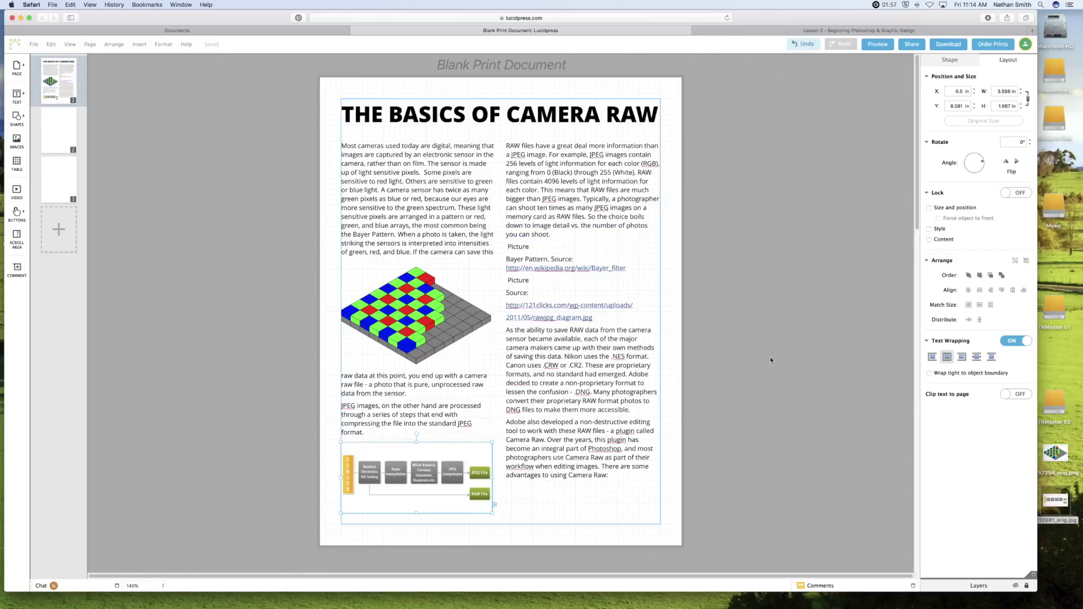
drag(465, 474, 458, 480)
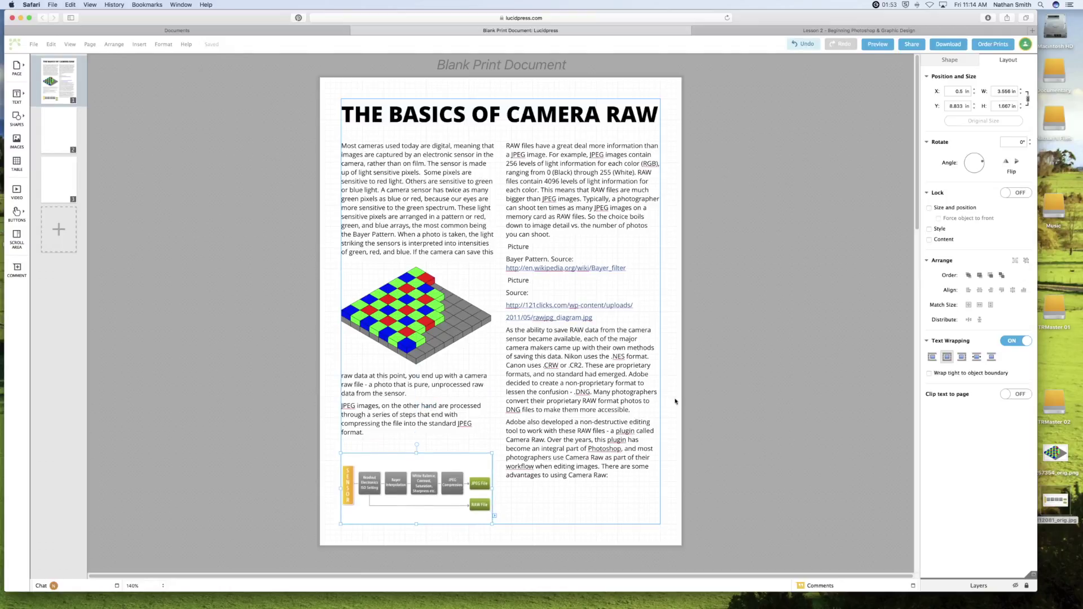
click(806, 31)
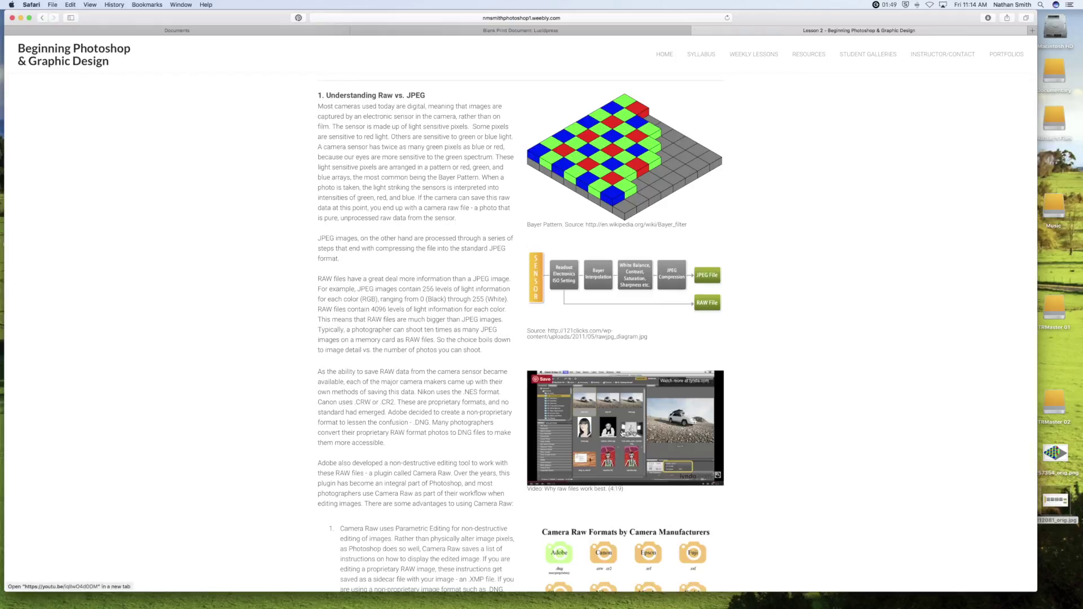
Copy the YouTube address of the 'Why raw files work best' video, then close its tab.
click(624, 432)
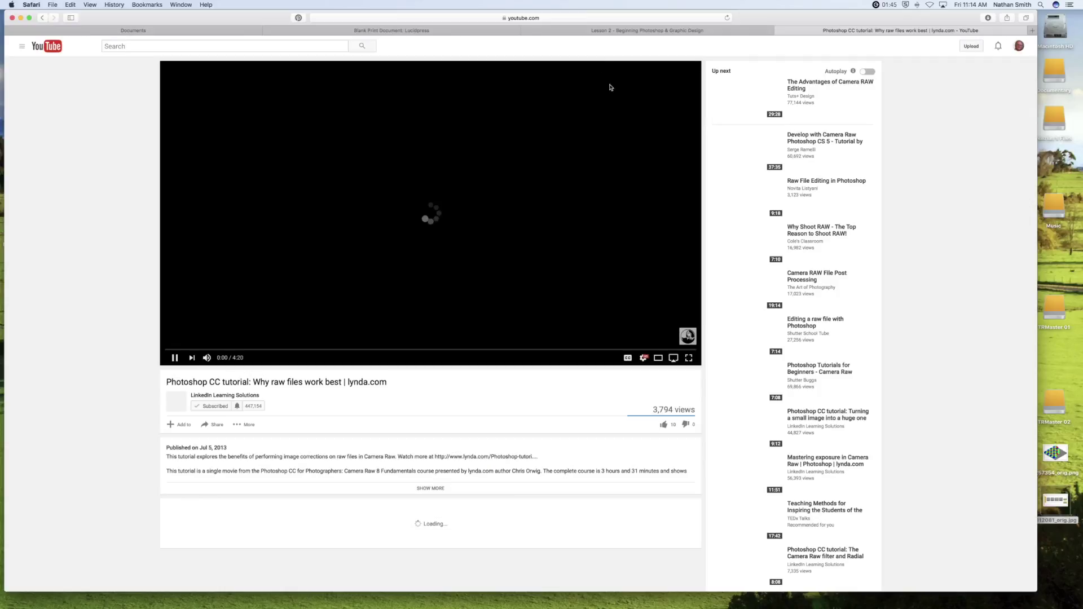
click(572, 17)
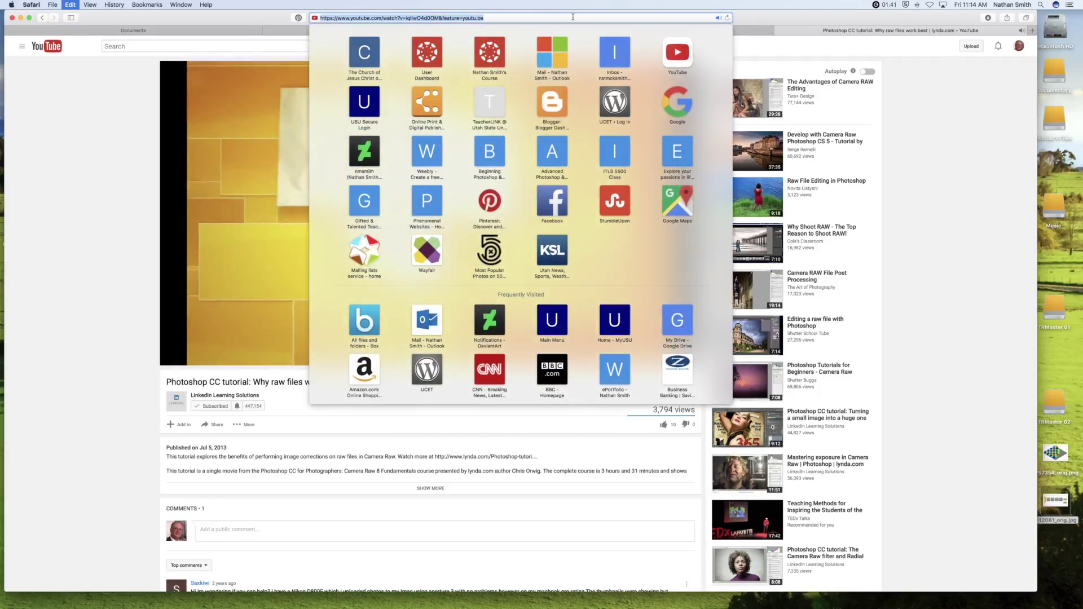
key(Escape)
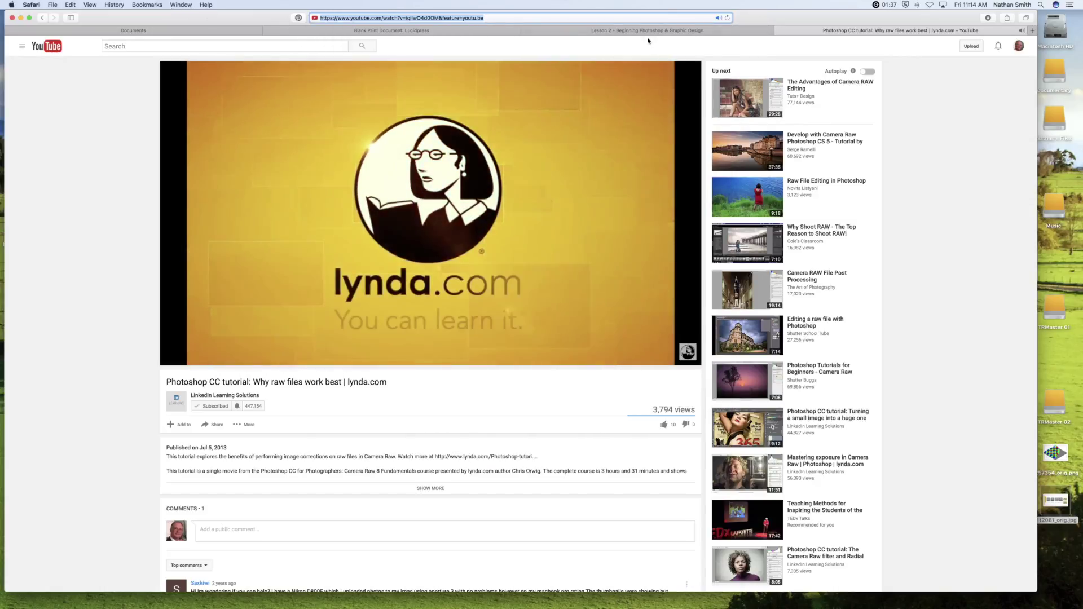
click(778, 31)
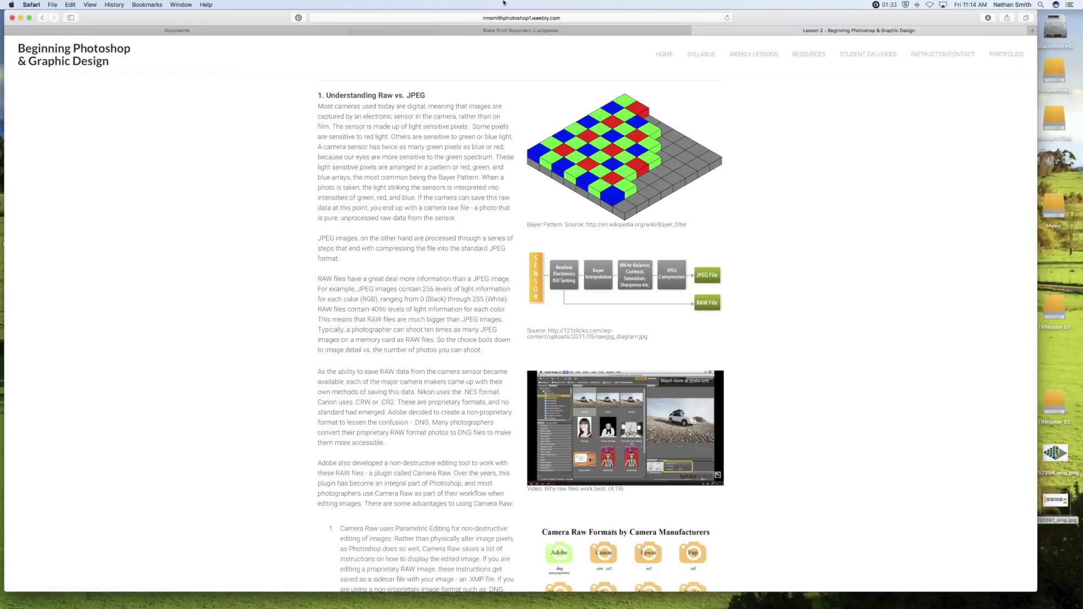
Embed the copied raw files YouTube video atop the right column with Text Wrapping on.
click(501, 33)
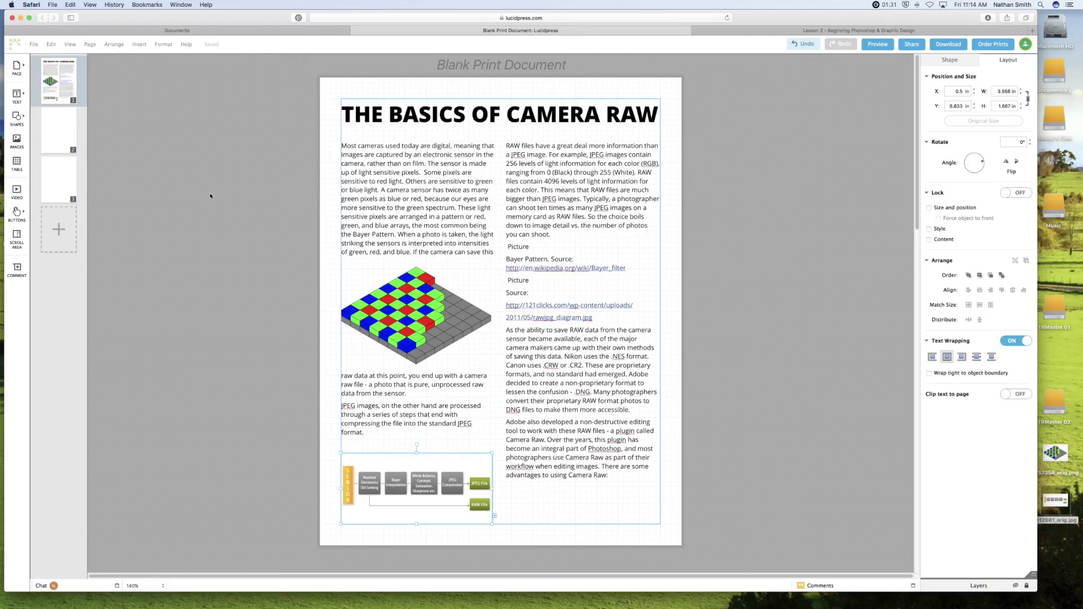
click(16, 190)
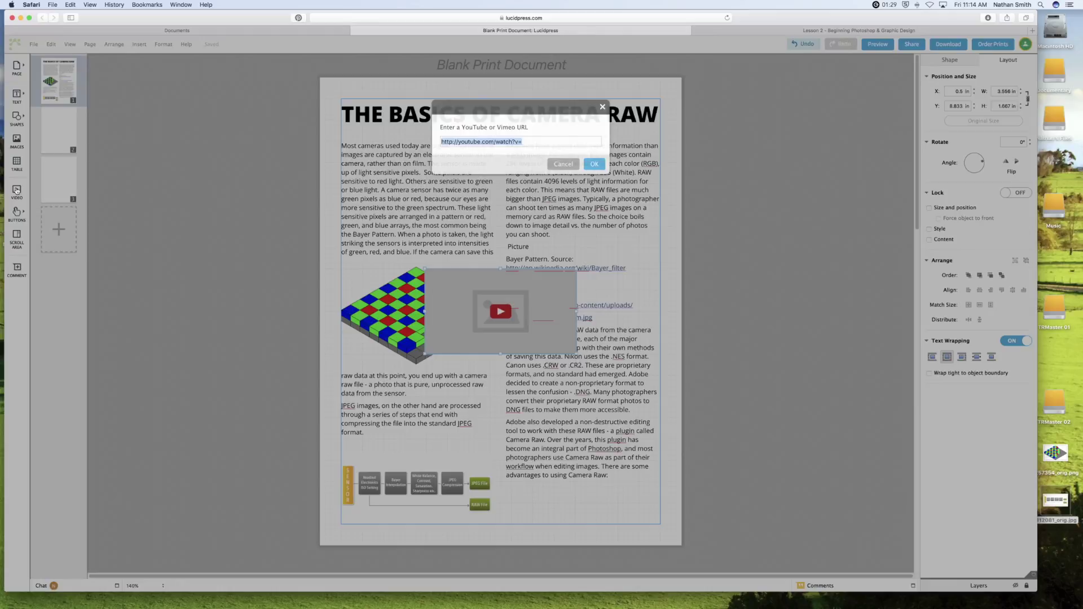
key(super+v)
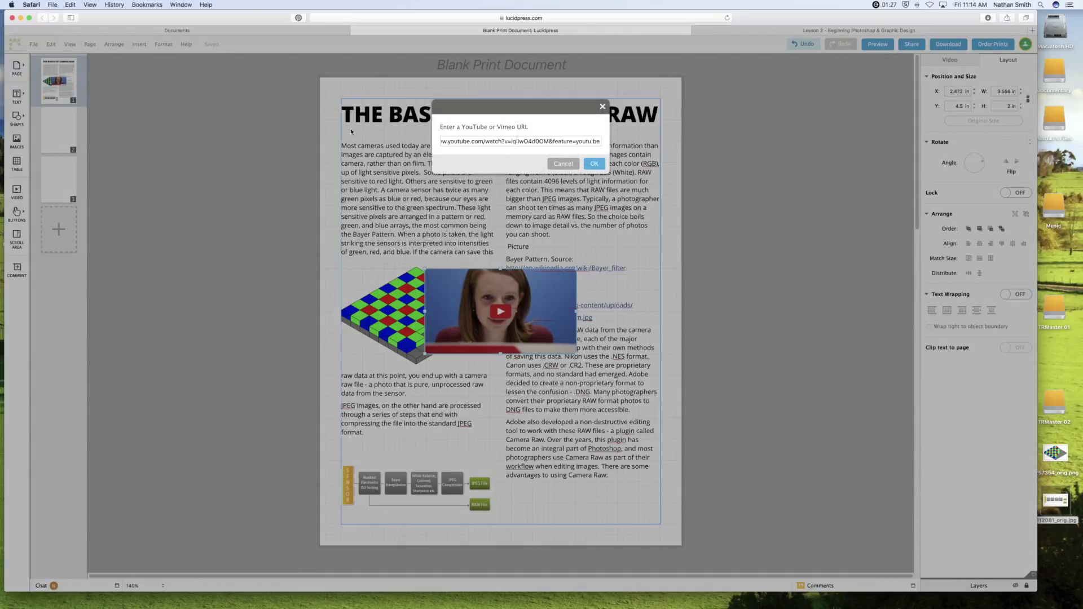
key(Return)
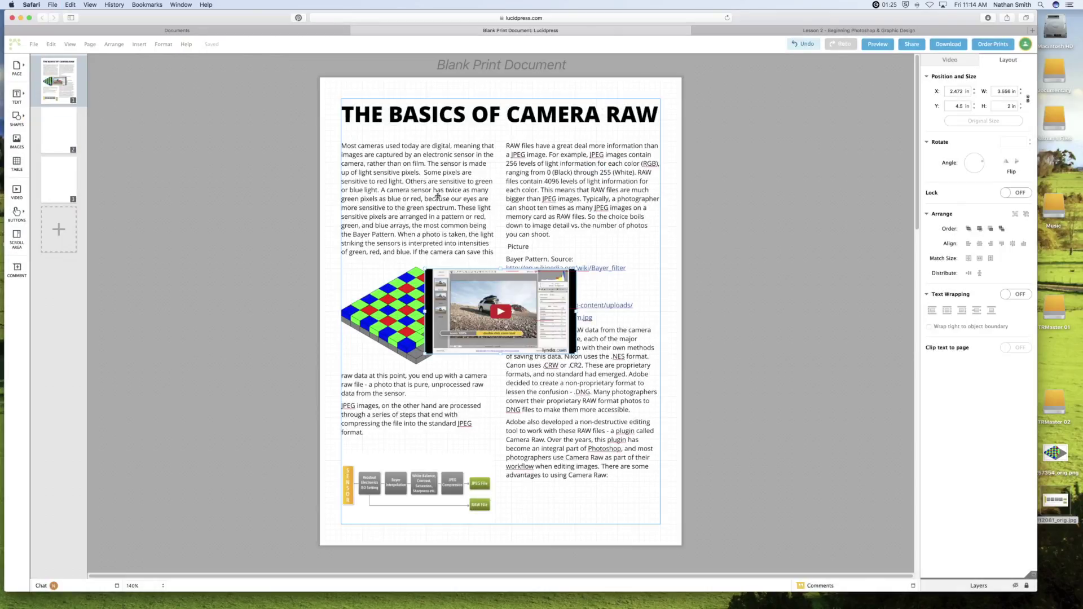
drag(501, 295, 576, 176)
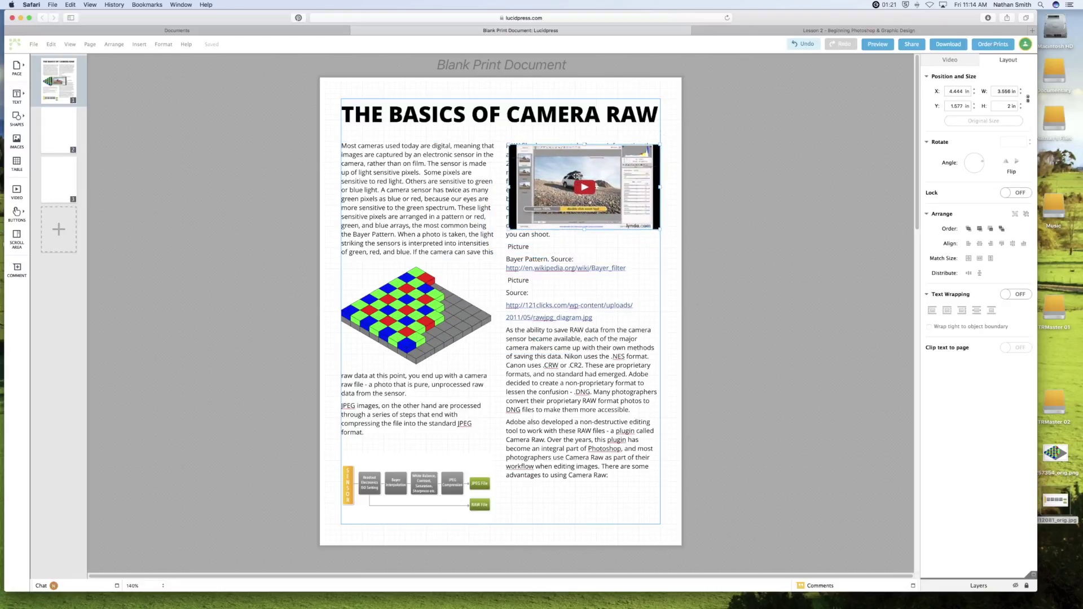
click(1016, 294)
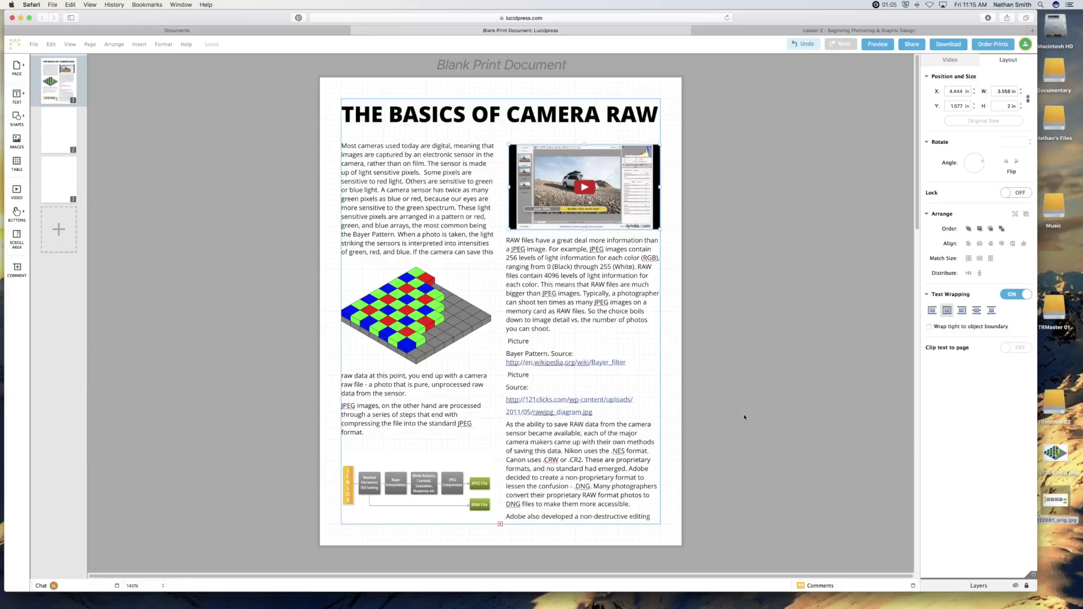
Add a new Body text box and clear its Lorem ipsum placeholder.
scroll(743, 417, down, 8)
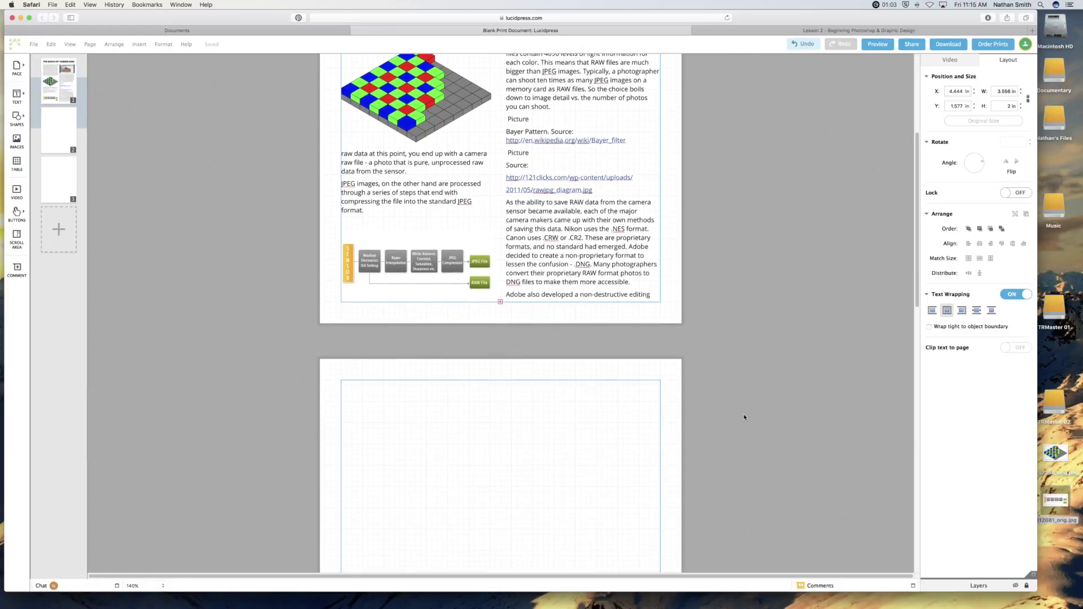
scroll(744, 417, down, 1)
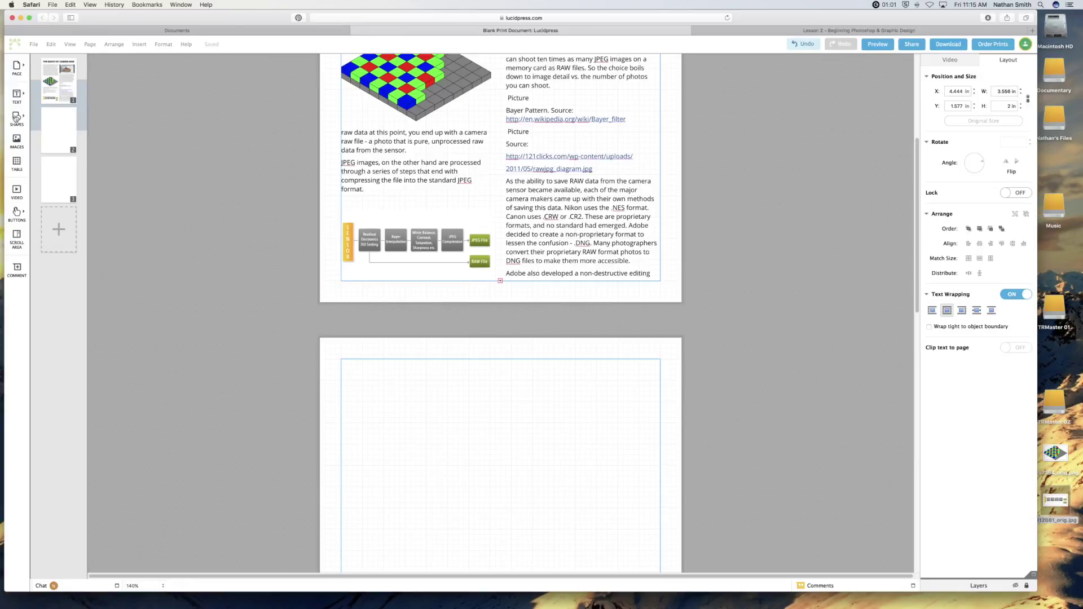
click(17, 95)
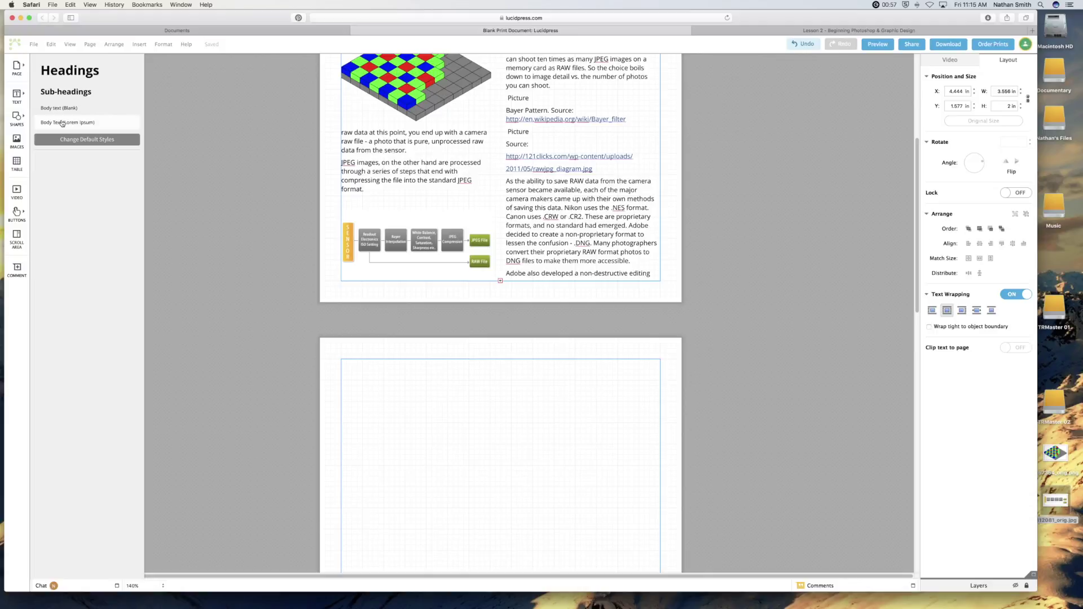
click(62, 123)
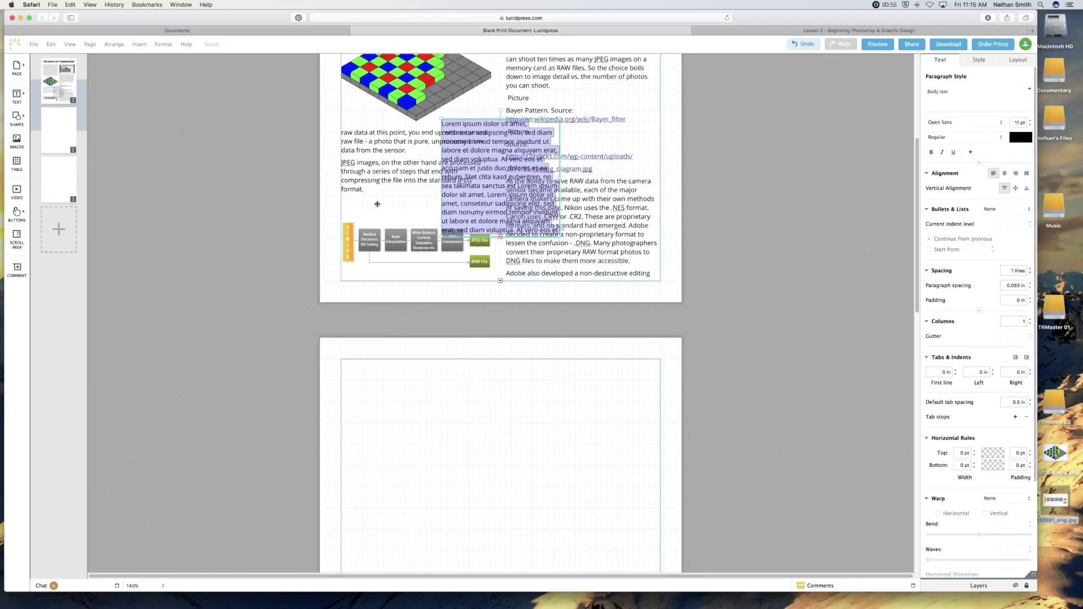
key(BackSpace)
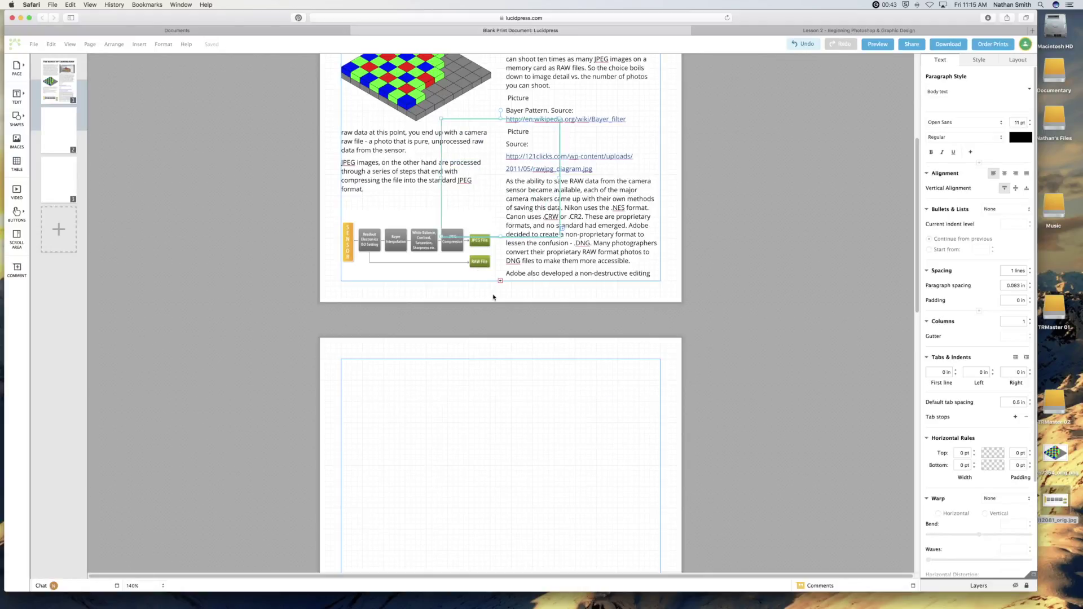
scroll(493, 298, down, 2)
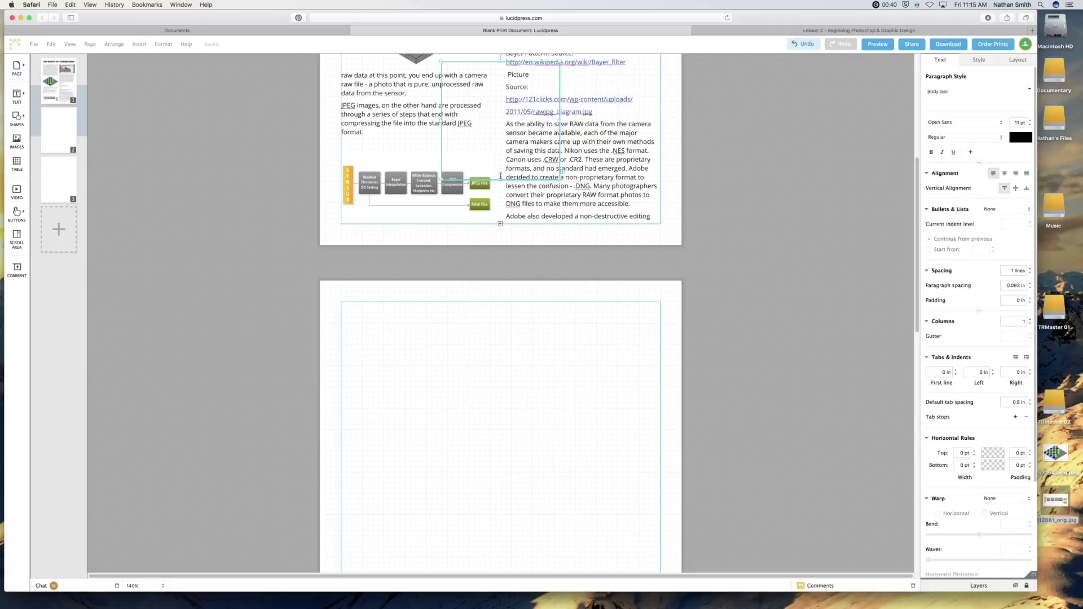
Move the empty box onto page 2 and resize it to 7.5 × 10 in to fill the margins.
click(473, 323)
drag(503, 138, 380, 385)
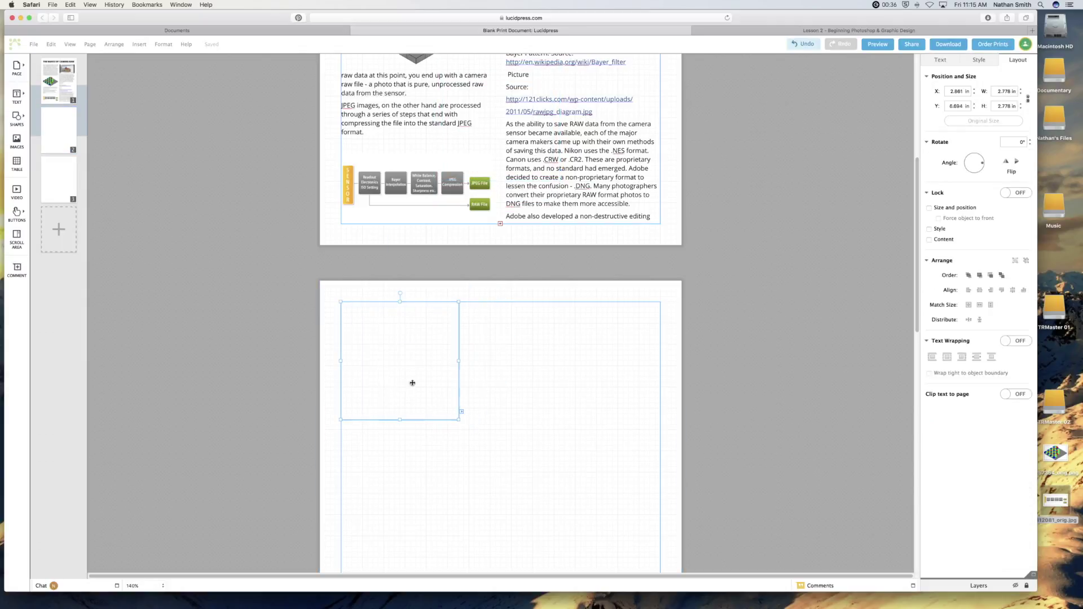
scroll(563, 378, down, 5)
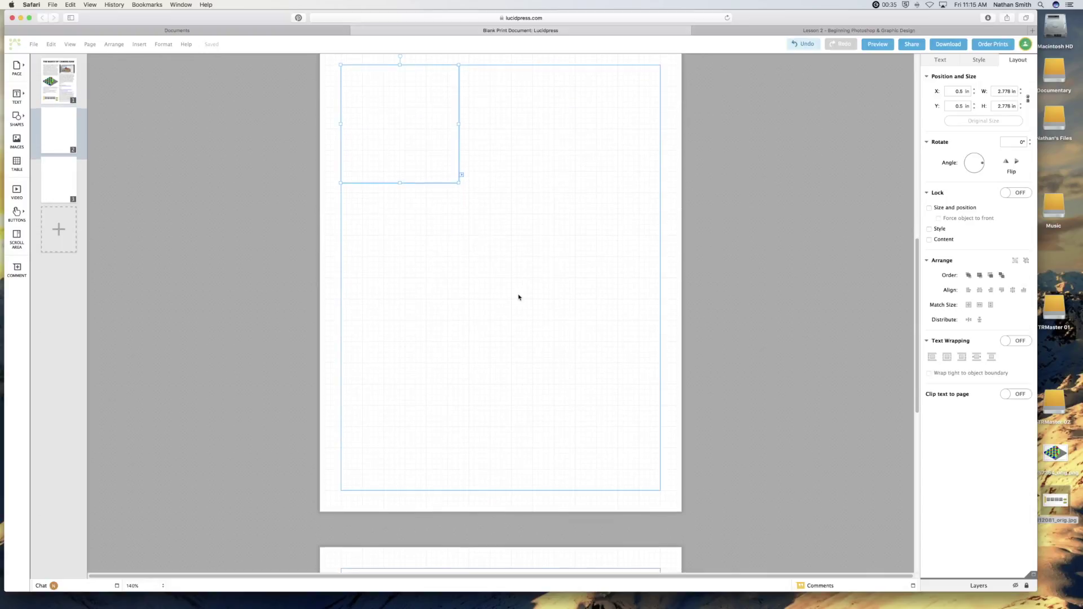
scroll(519, 297, up, 1)
drag(459, 218, 661, 526)
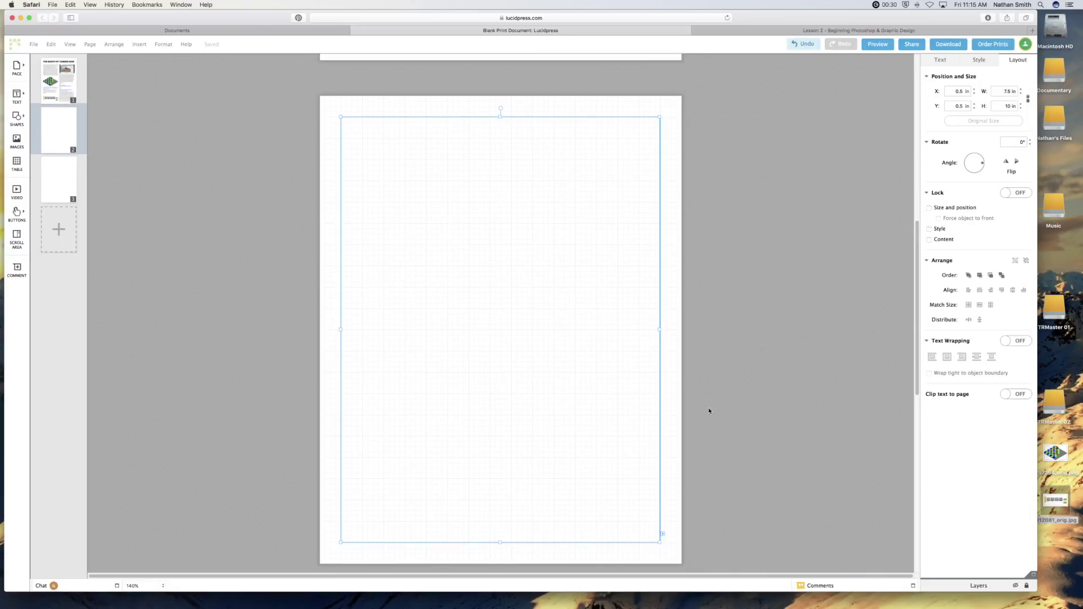
scroll(708, 410, up, 5)
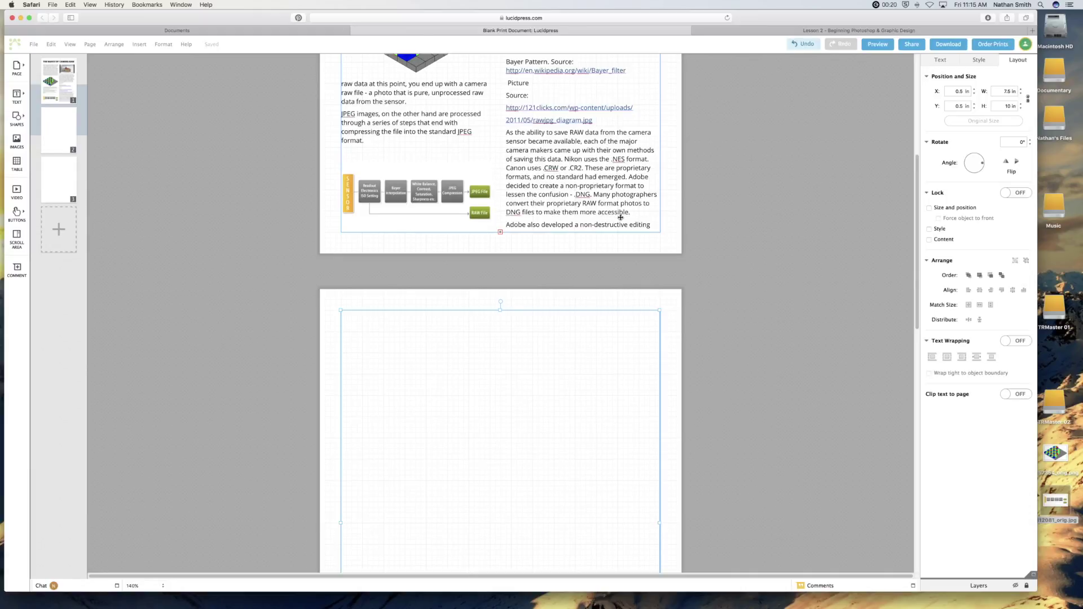
click(621, 217)
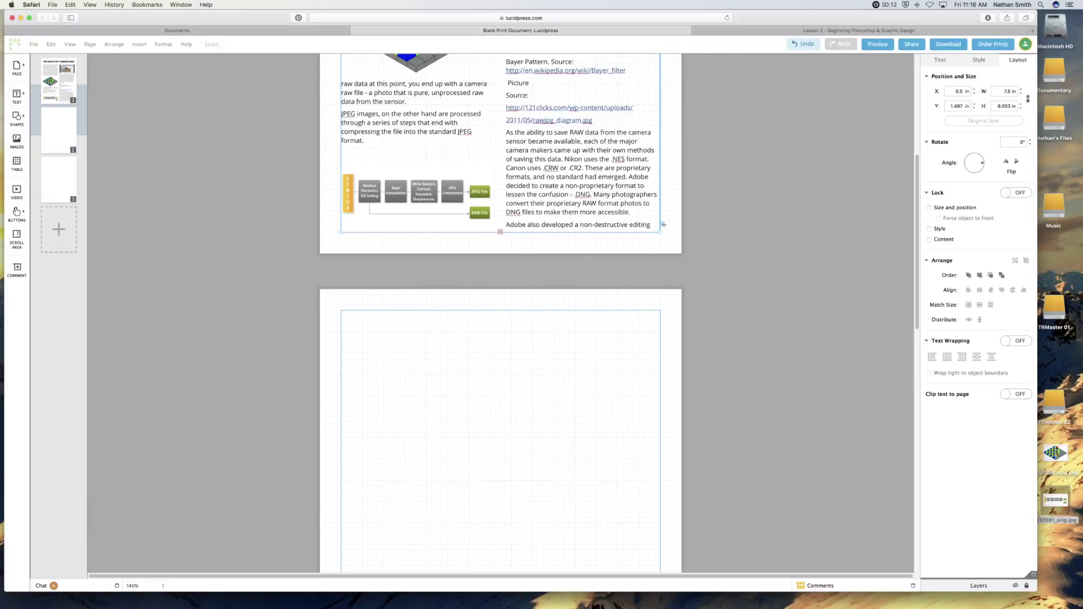
Link page 1's overflowing article text into the empty page-2 box.
drag(663, 223, 546, 363)
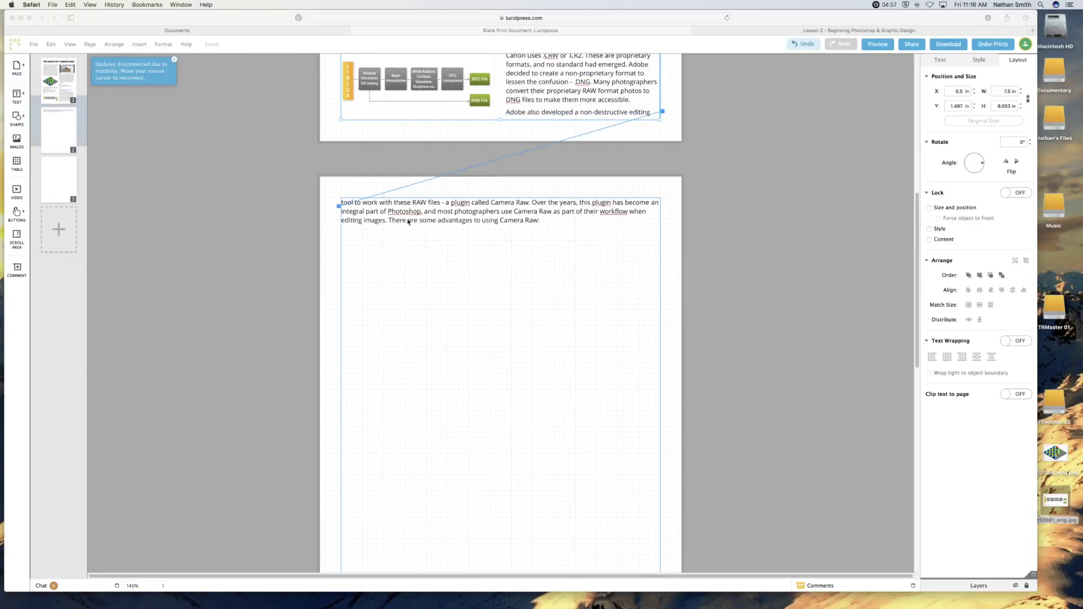
click(837, 31)
Download the Camera Raw Formats by Camera Manufacturers chart to the Desktop as 417585.png.
scroll(756, 200, down, 5)
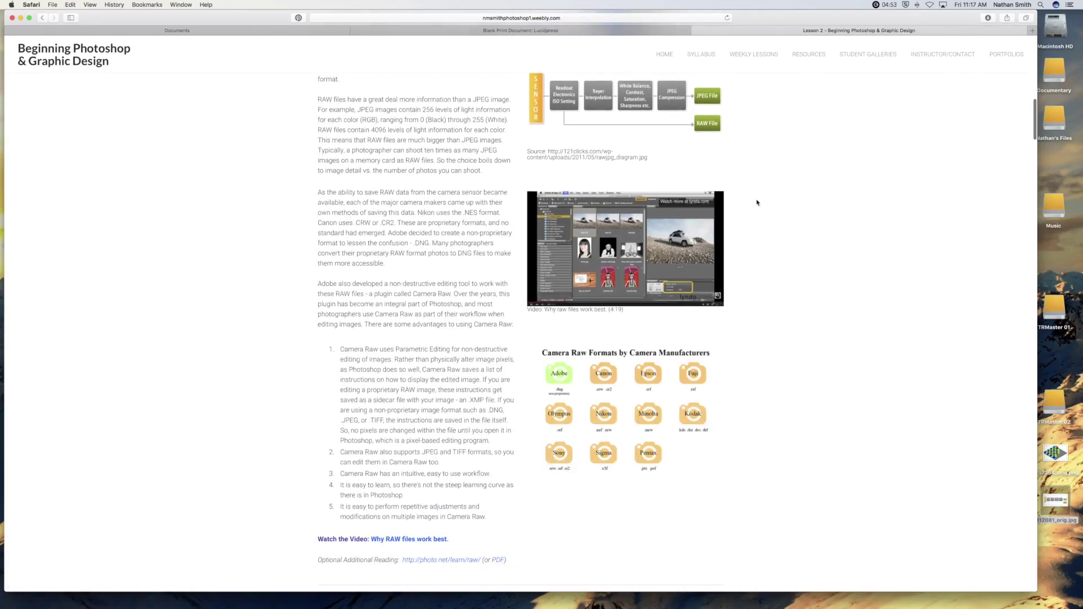
right_click(629, 404)
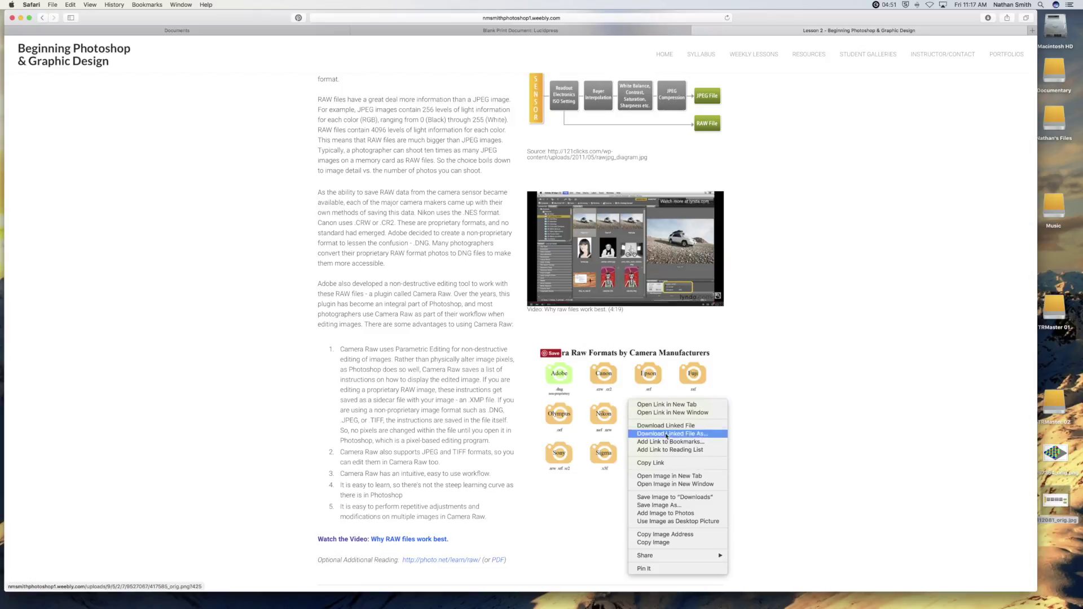
click(656, 513)
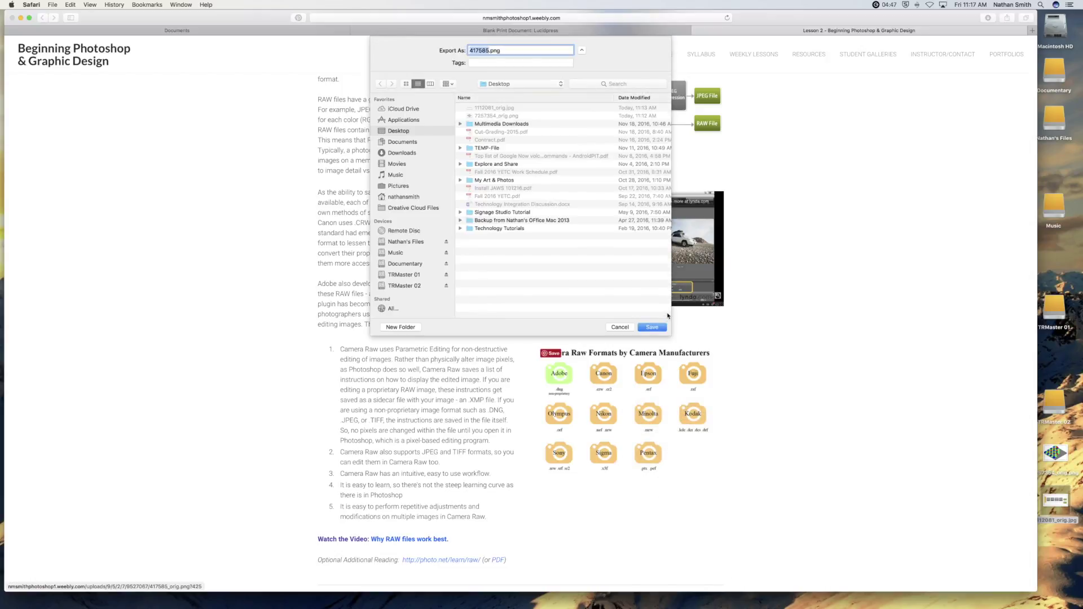
click(651, 327)
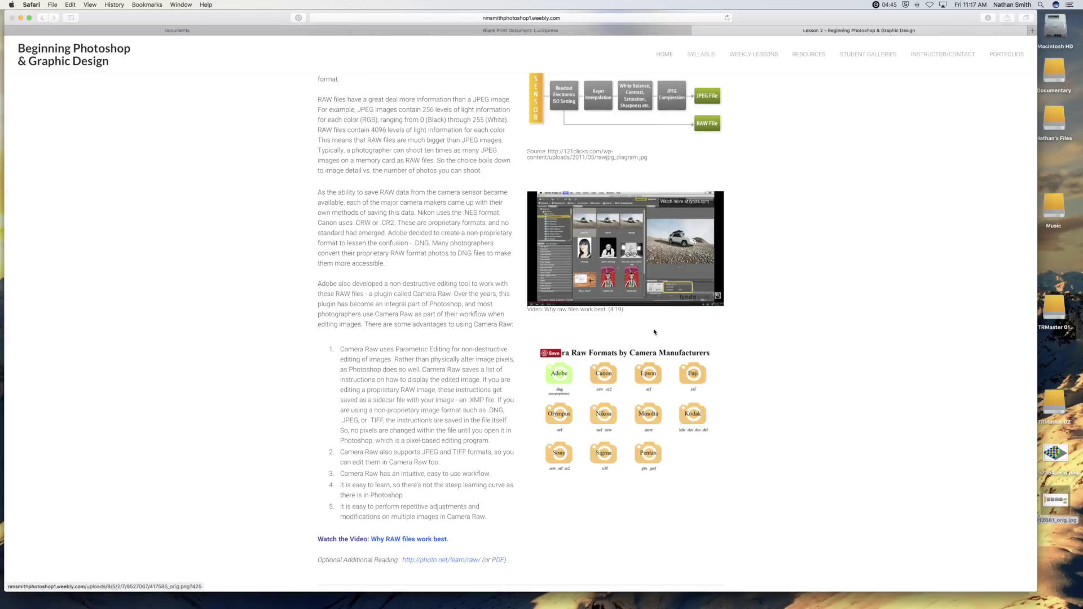
click(493, 32)
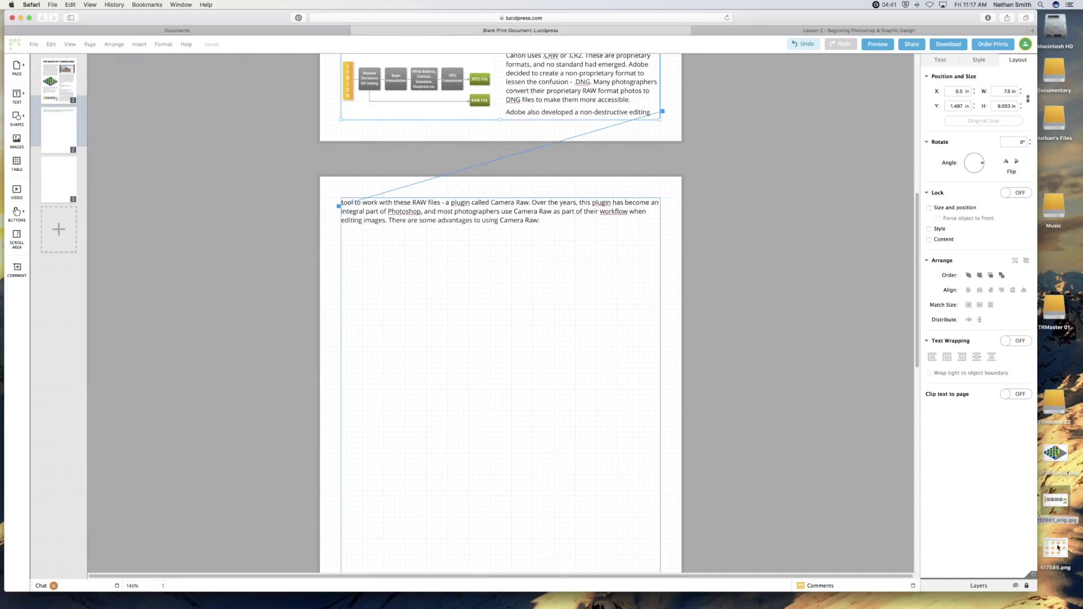
Place 417585.png at page 2's top-left with text wrapping, and set page 2's text frame to 2 columns.
drag(1055, 548, 422, 230)
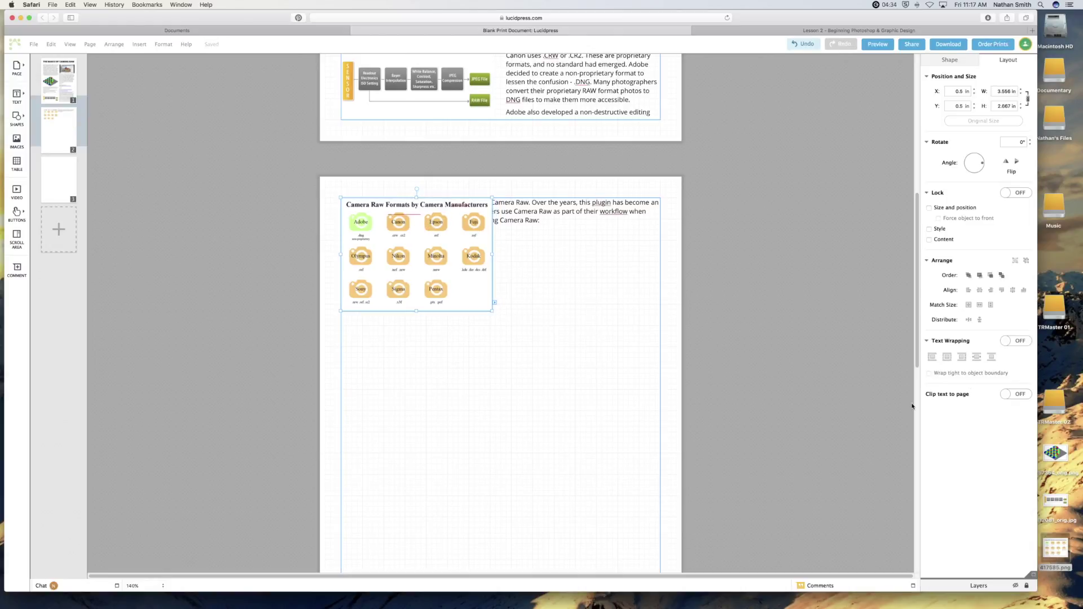
click(1015, 341)
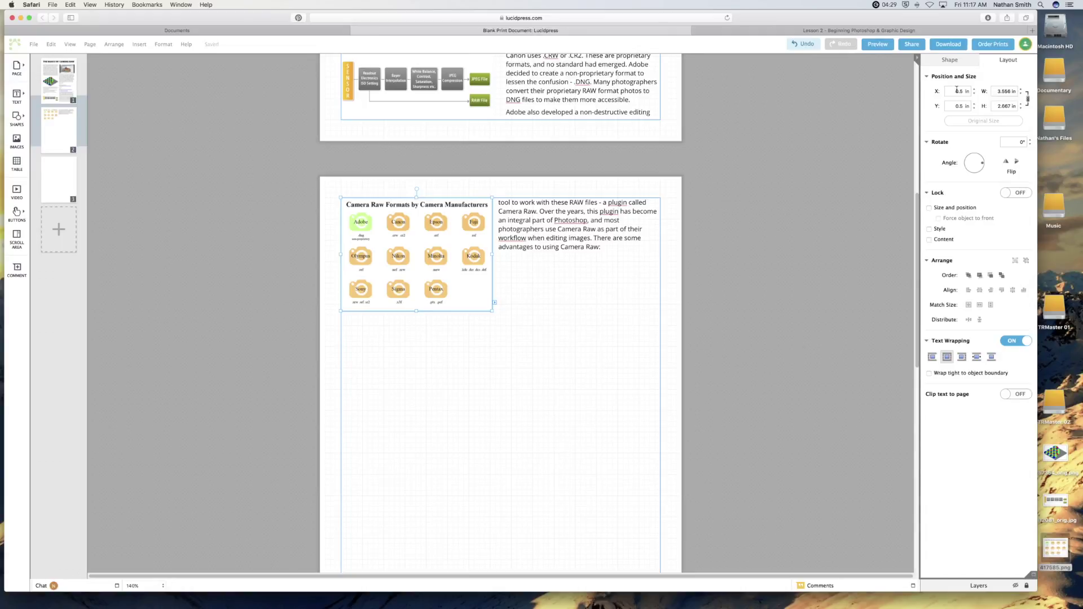
click(612, 294)
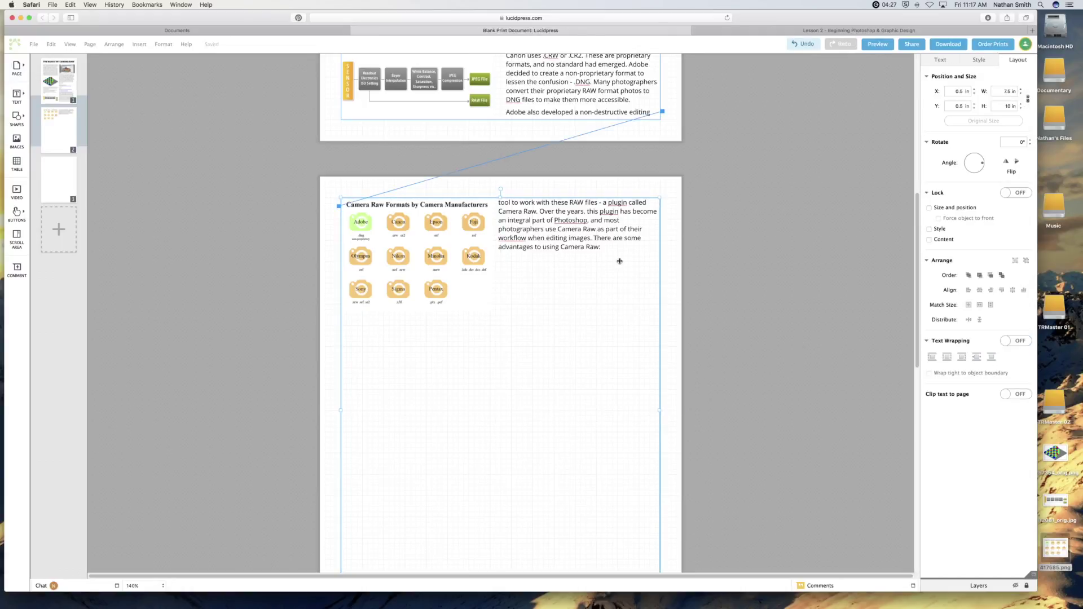
click(947, 61)
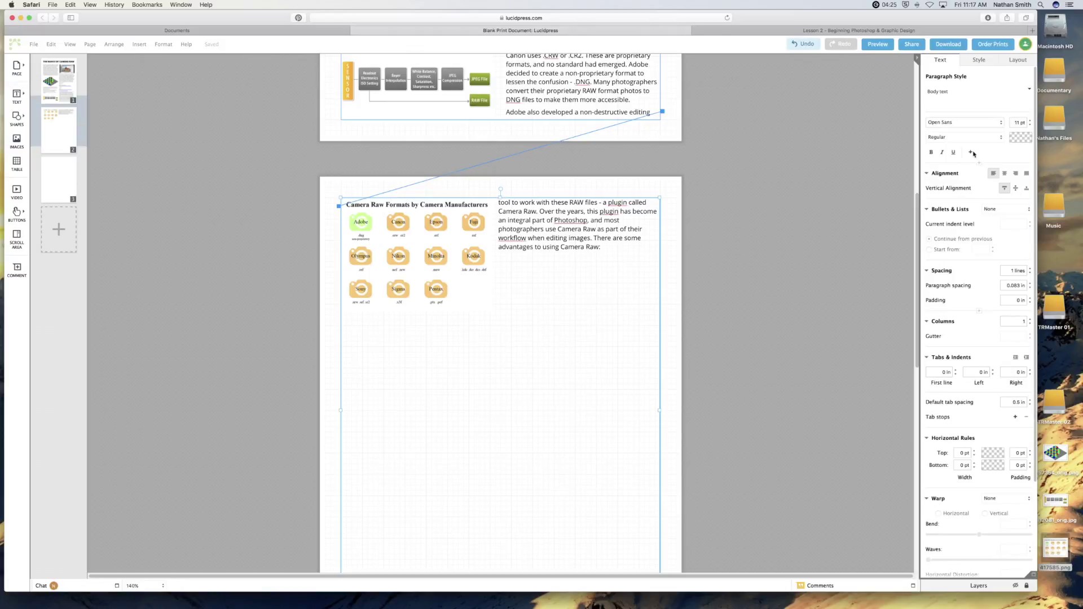
click(1031, 319)
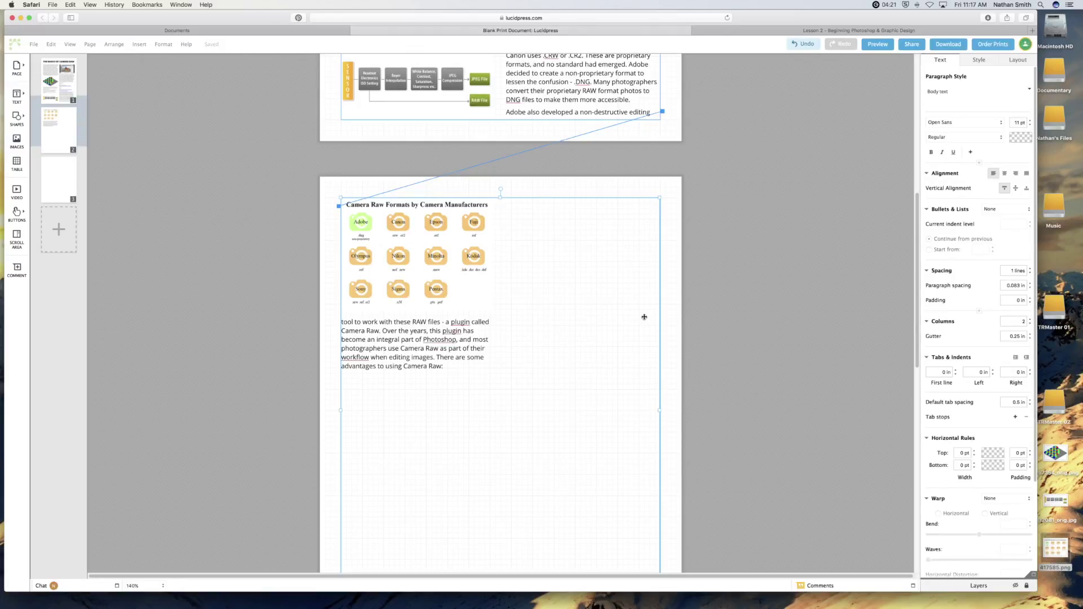
click(441, 280)
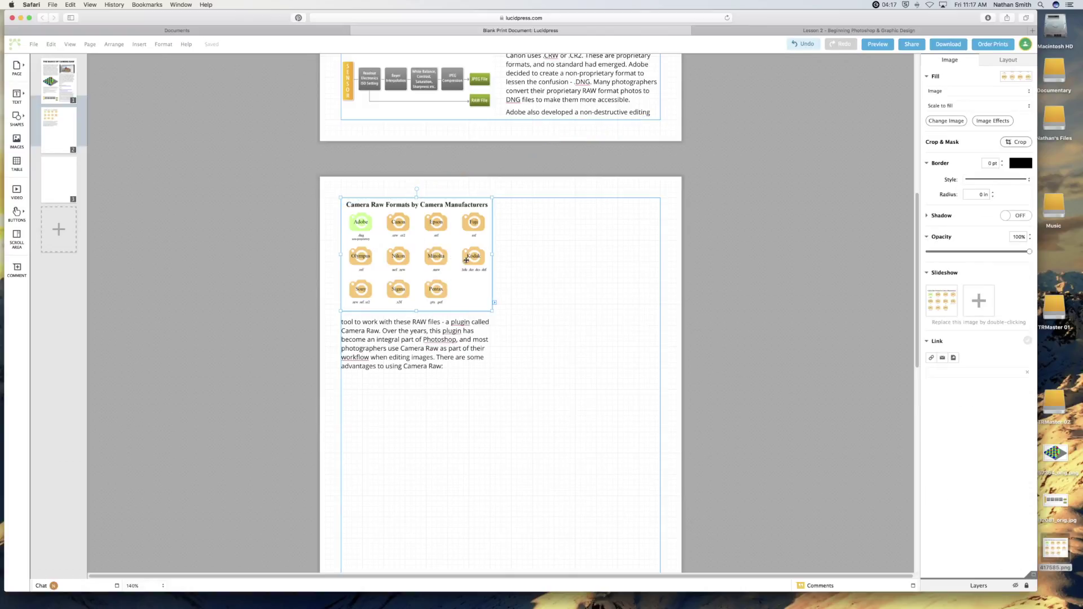
Raise the camera formats chart's Border width from 0 pt to 1 pt.
click(928, 164)
click(927, 162)
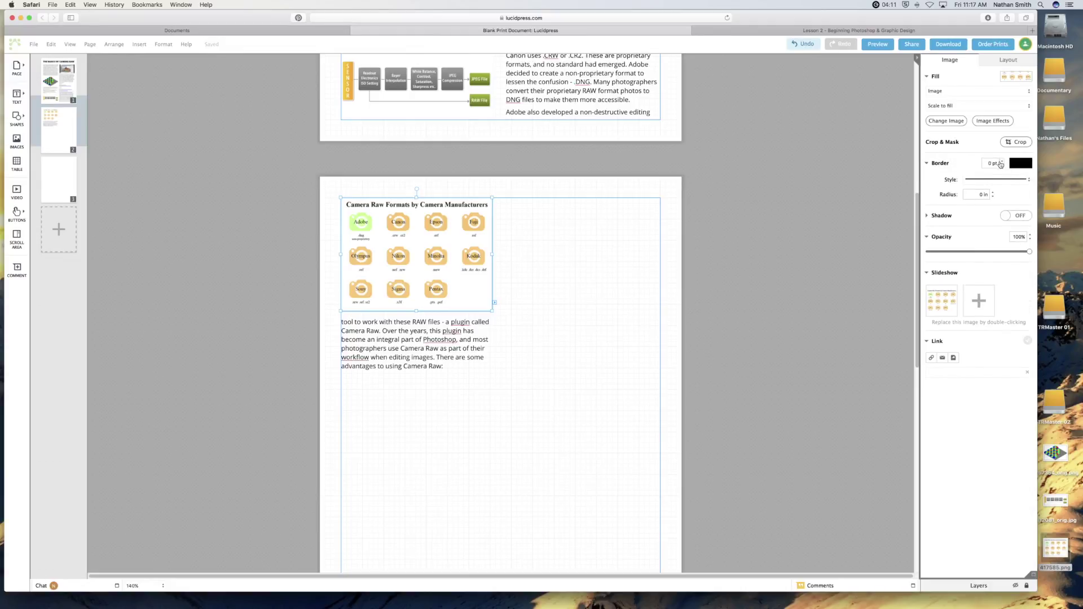
click(1002, 162)
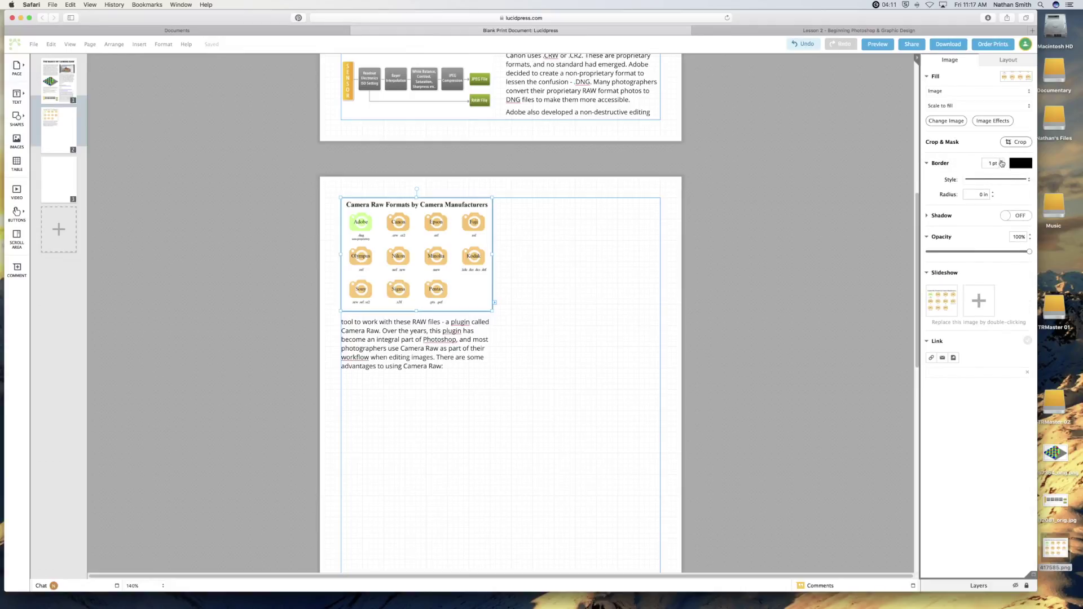
click(622, 271)
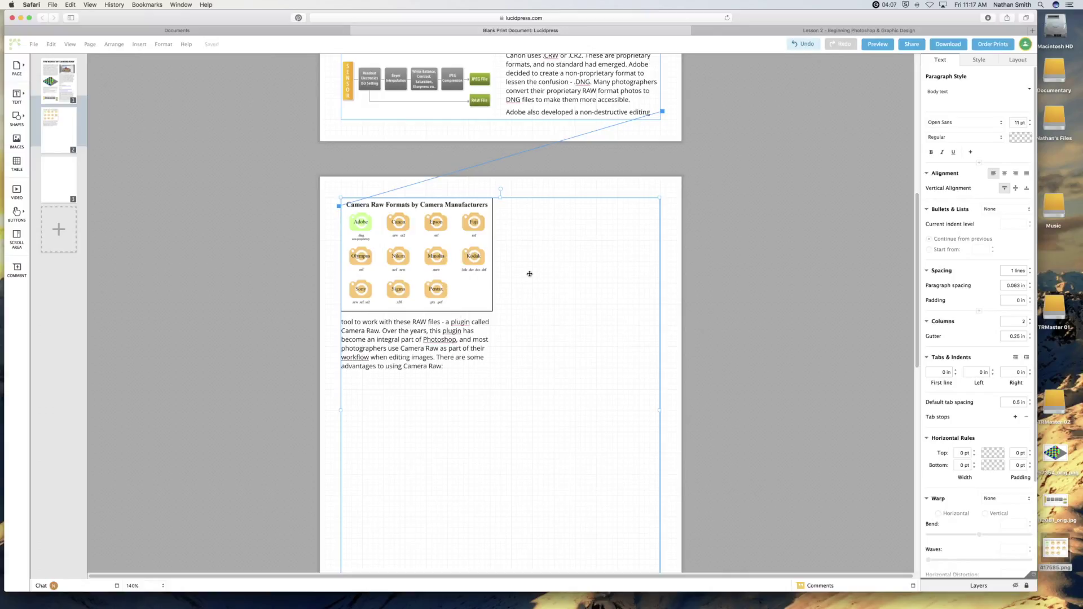
scroll(535, 275, down, 3)
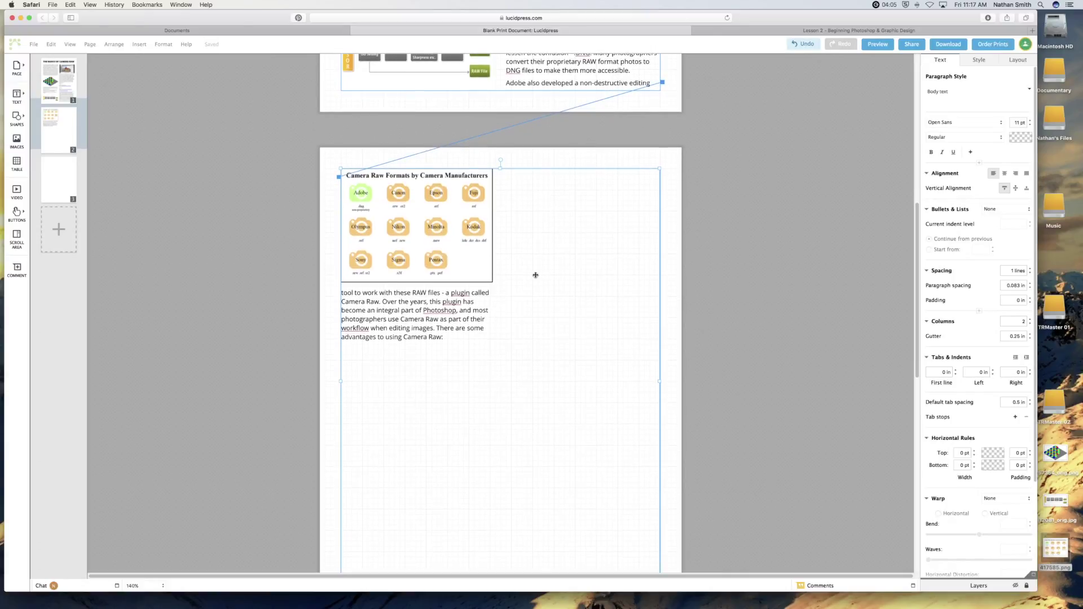
scroll(536, 275, up, 10)
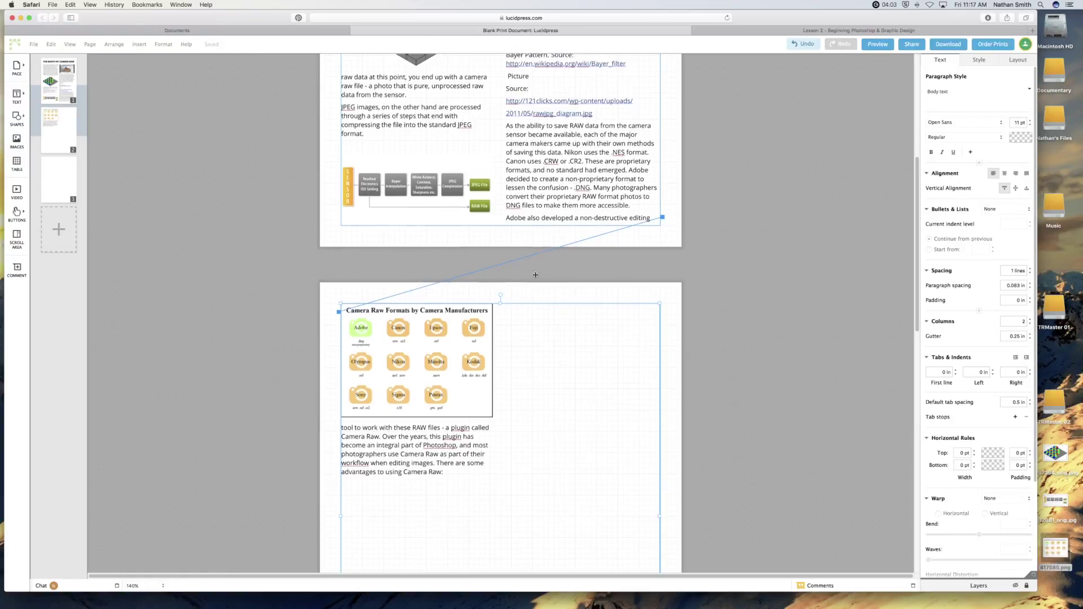
scroll(535, 274, up, 5)
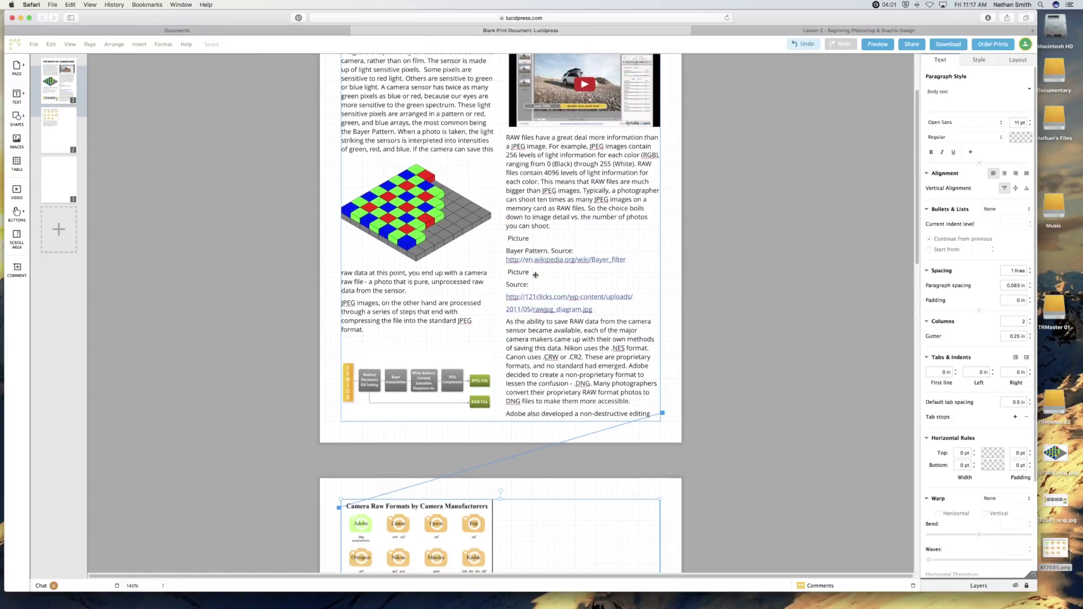
scroll(535, 274, up, 4)
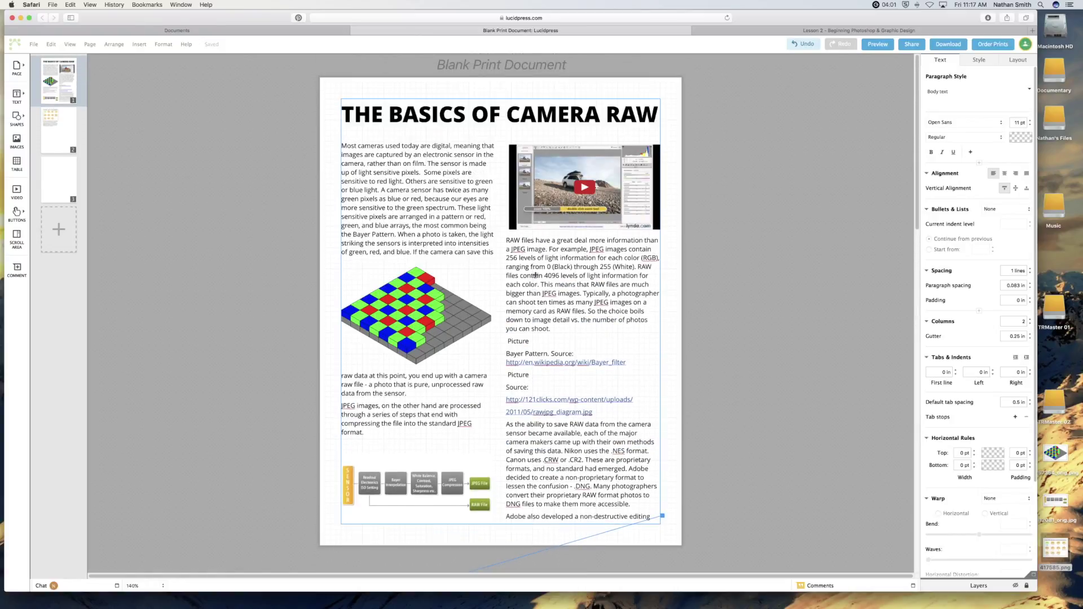
click(535, 122)
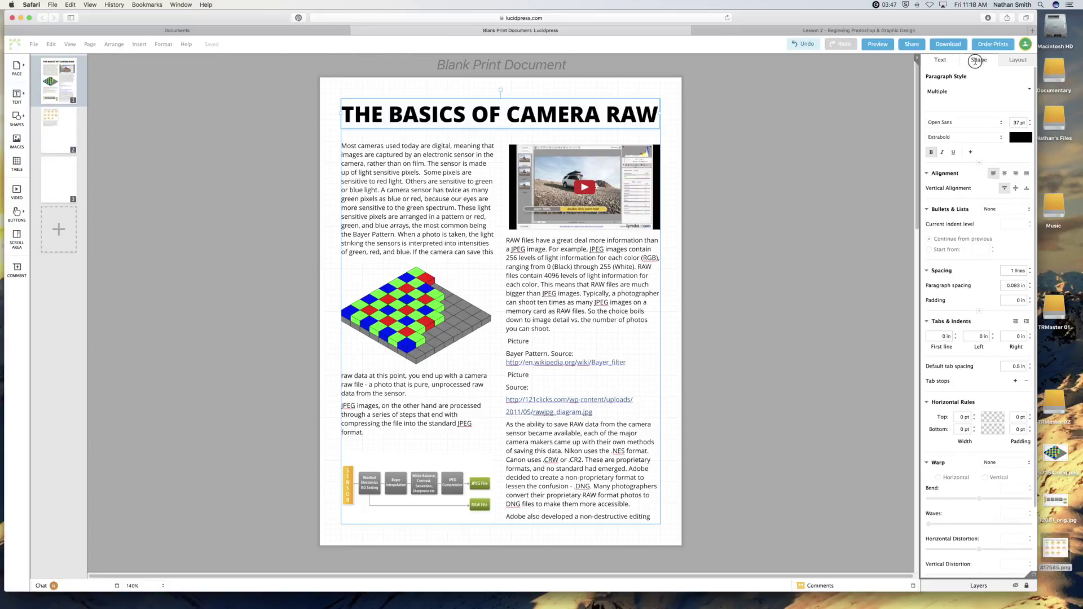
Fill the title box with a Simple Gradient from light yellow to green at a 184° angle.
click(976, 61)
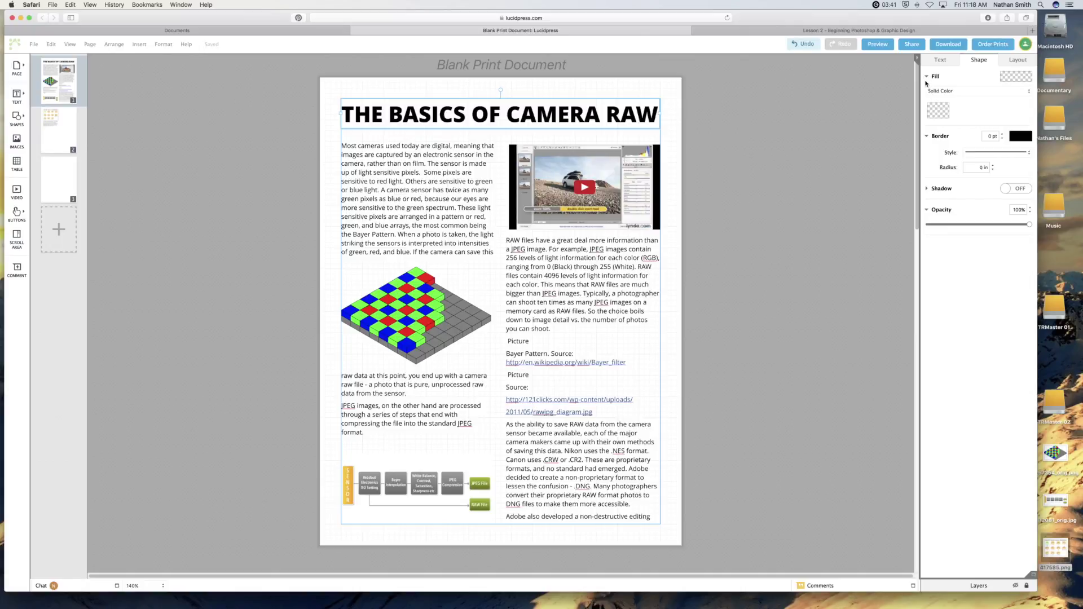
click(956, 91)
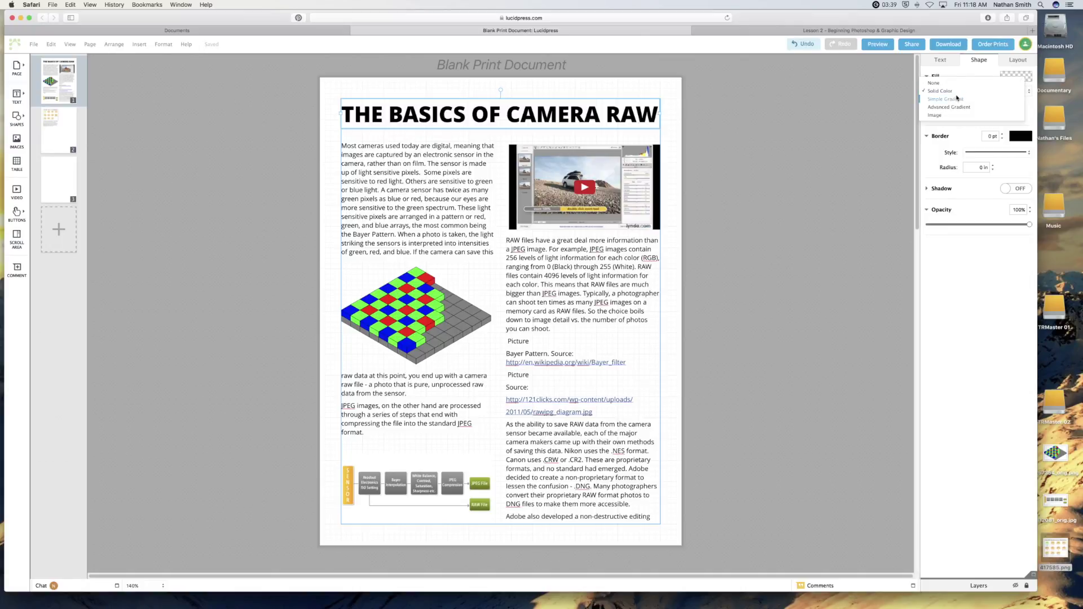
click(950, 99)
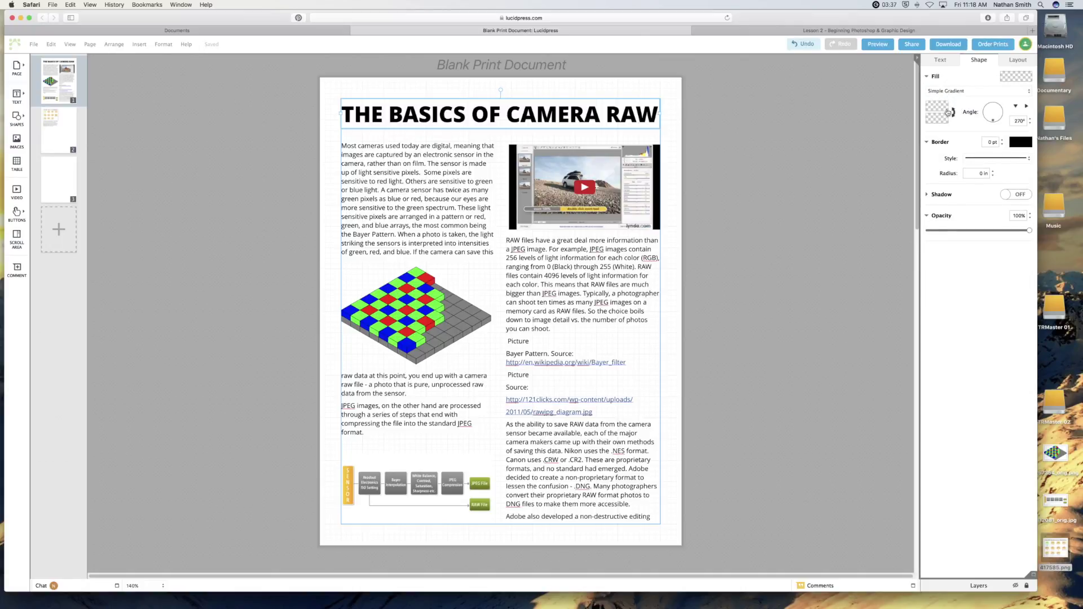
click(936, 108)
click(936, 186)
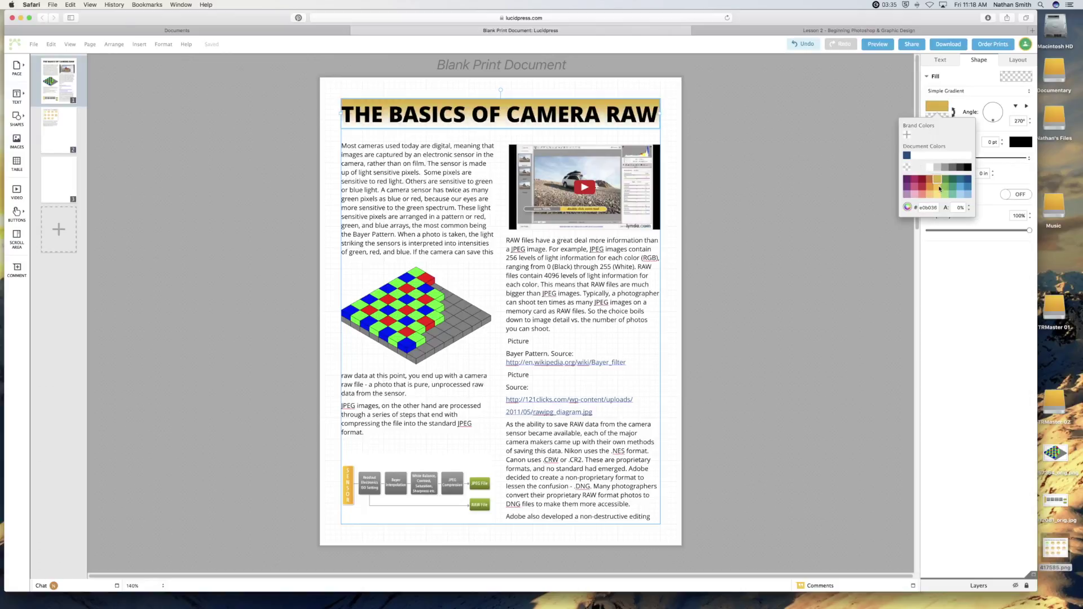
click(937, 195)
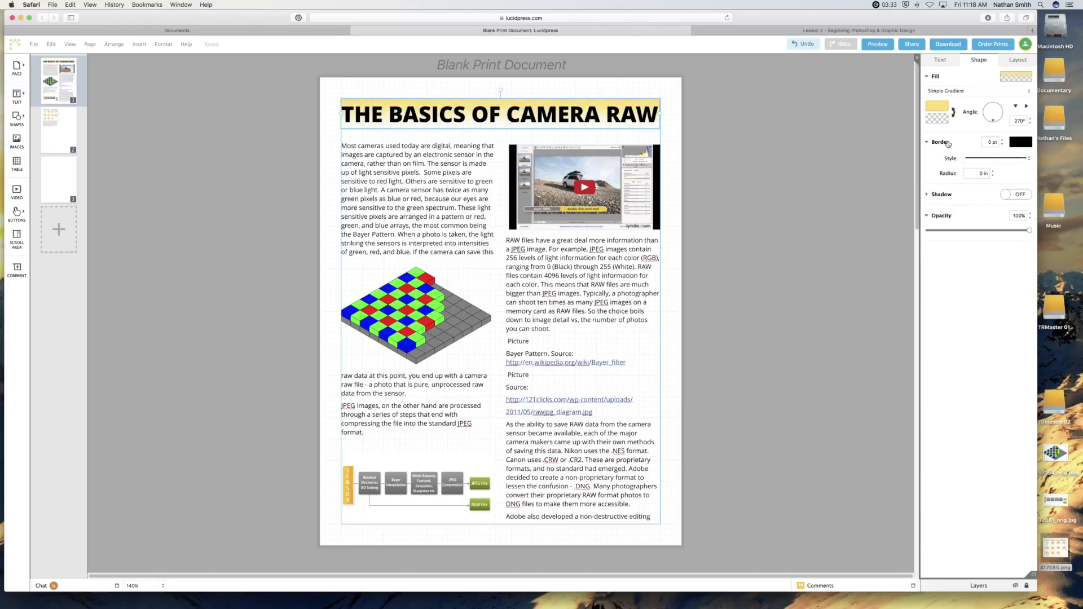
click(941, 123)
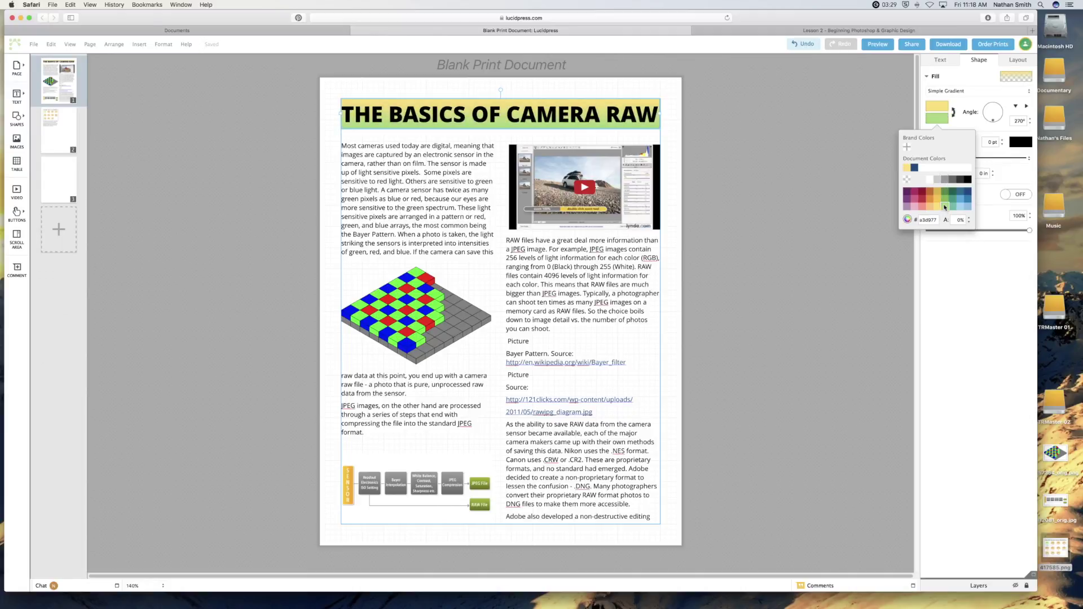
click(944, 207)
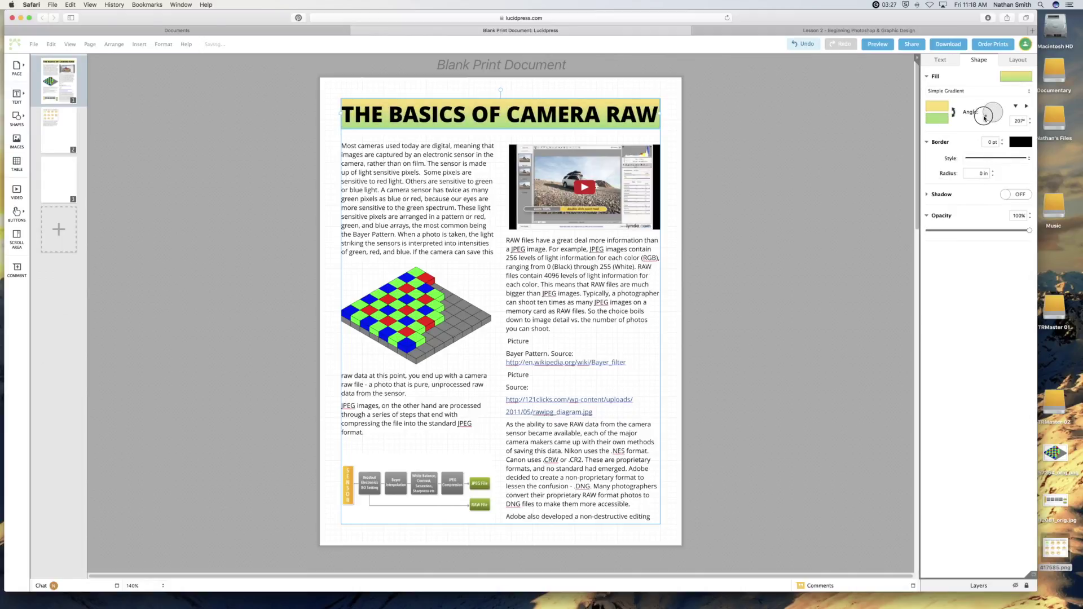
drag(984, 118, 980, 115)
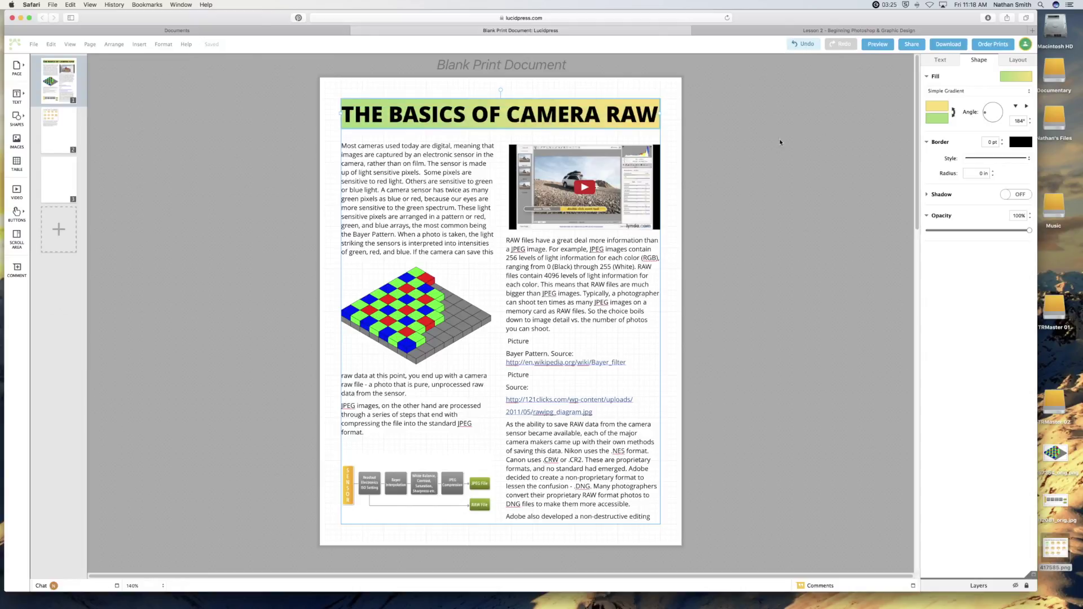
click(669, 191)
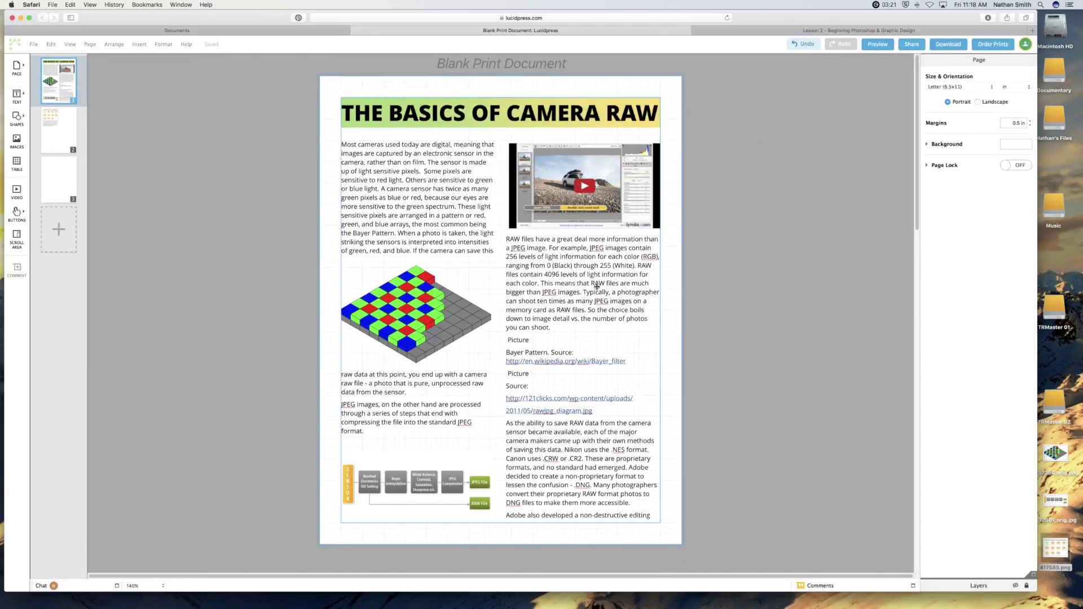
scroll(597, 286, down, 2)
Insert a 4 × 4 table on page 2's right, sized to the chart's height with a wider first column.
scroll(597, 285, down, 8)
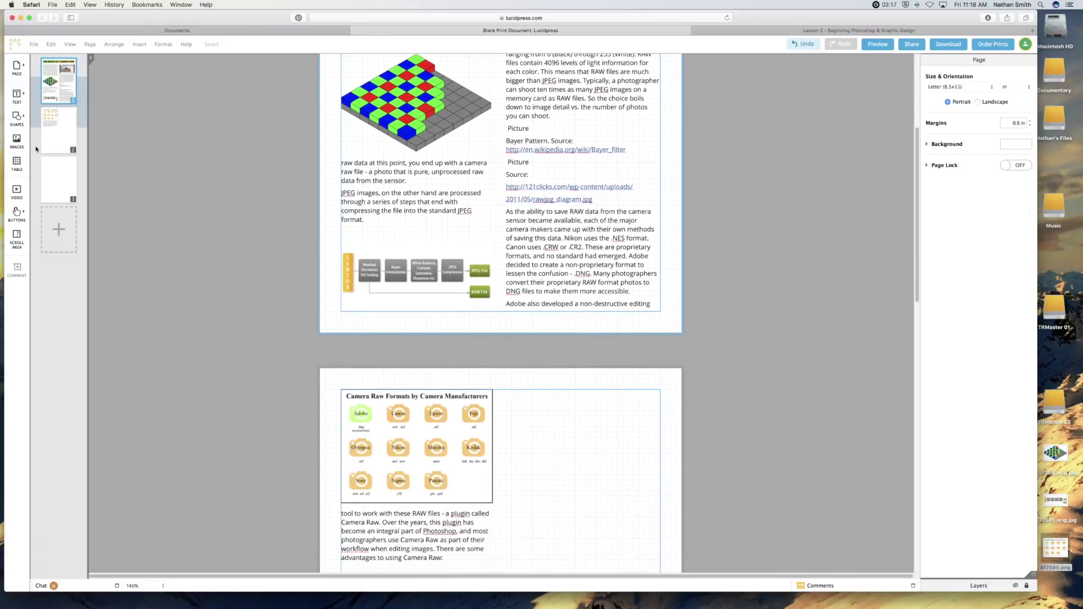
click(16, 162)
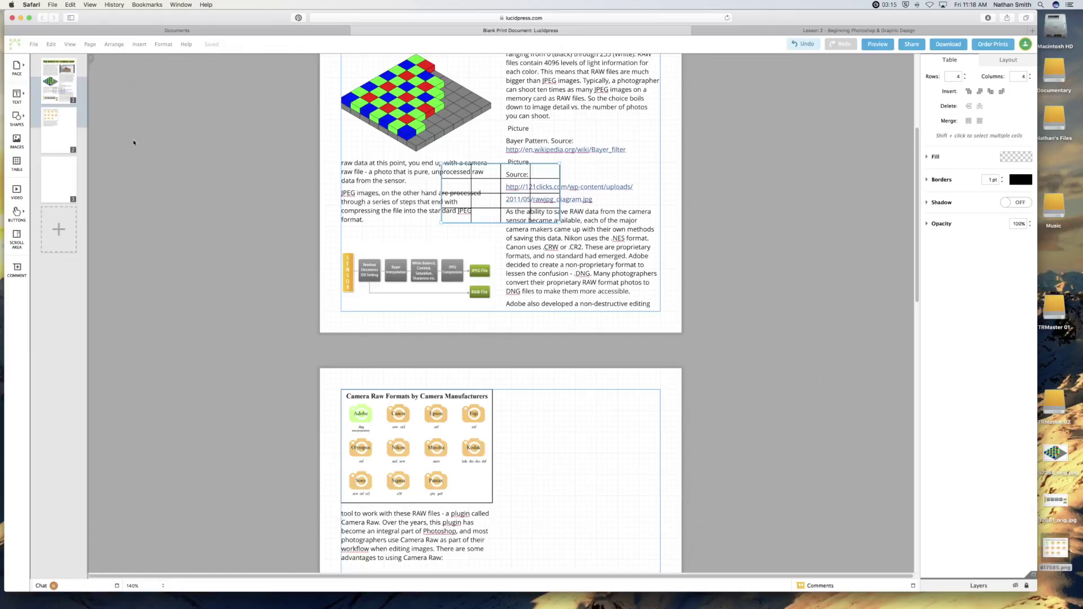
drag(493, 185, 600, 406)
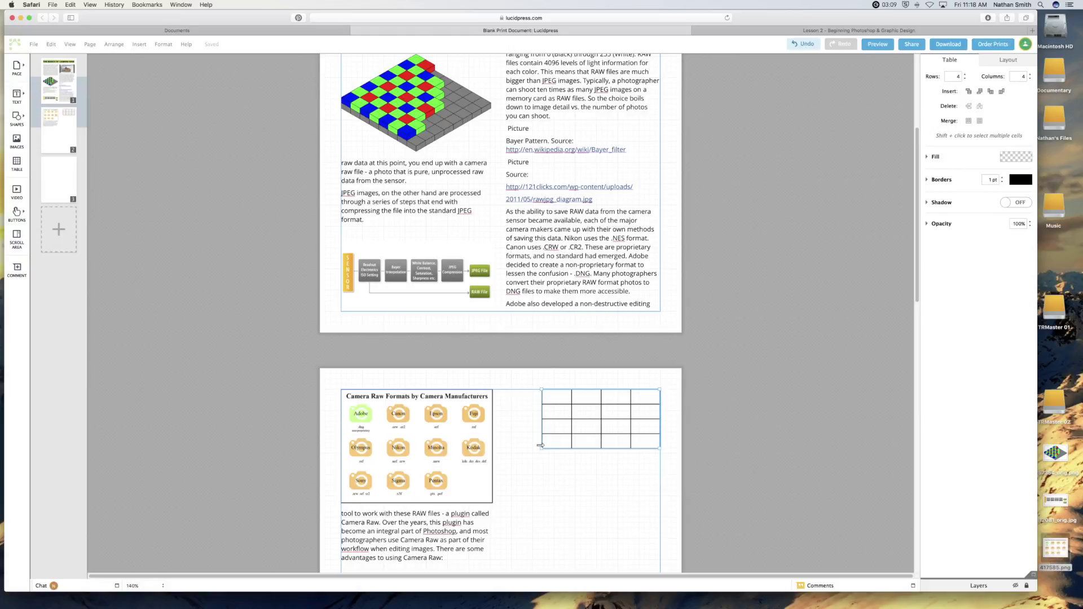
drag(542, 449, 511, 501)
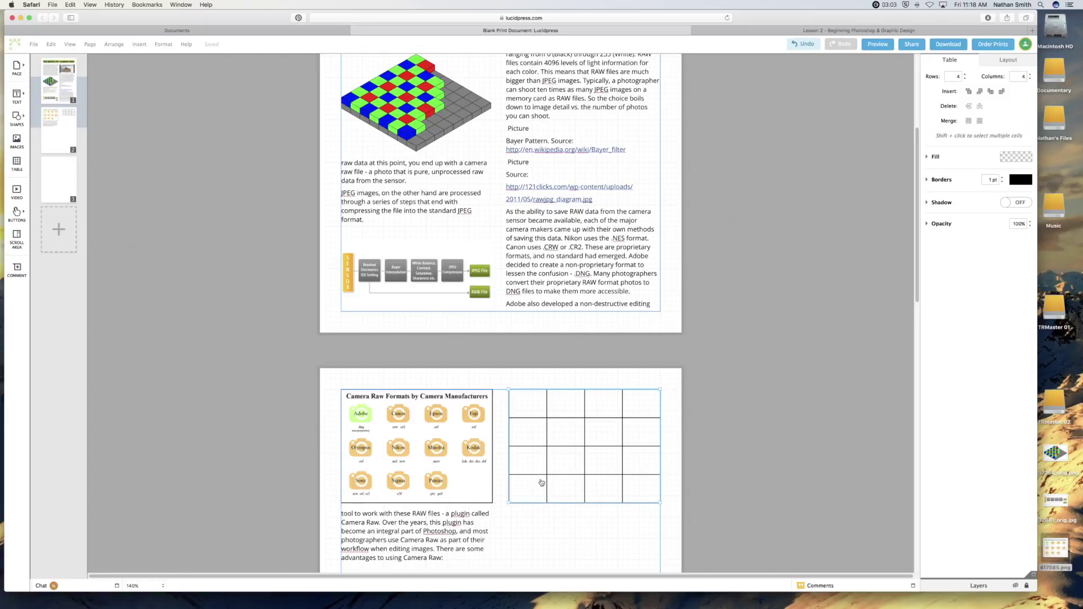
drag(546, 407, 551, 408)
click(555, 411)
scroll(648, 187, up, 5)
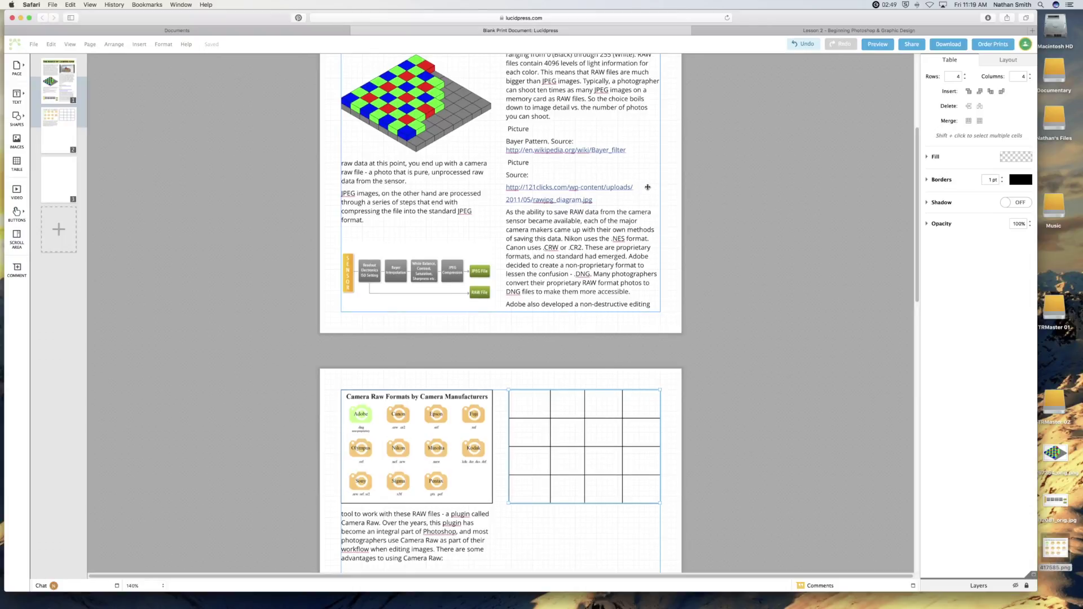
Download all pages as a Print-resolution PDF, opening Blank Print Document.pdf in Acrobat Pro.
scroll(647, 186, down, 3)
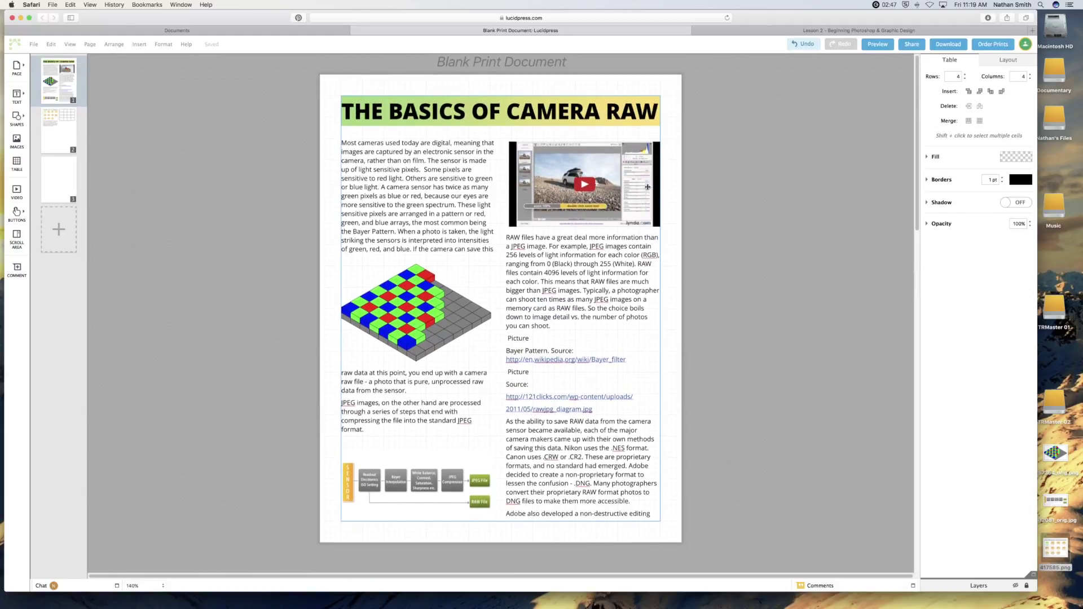
scroll(647, 187, down, 1)
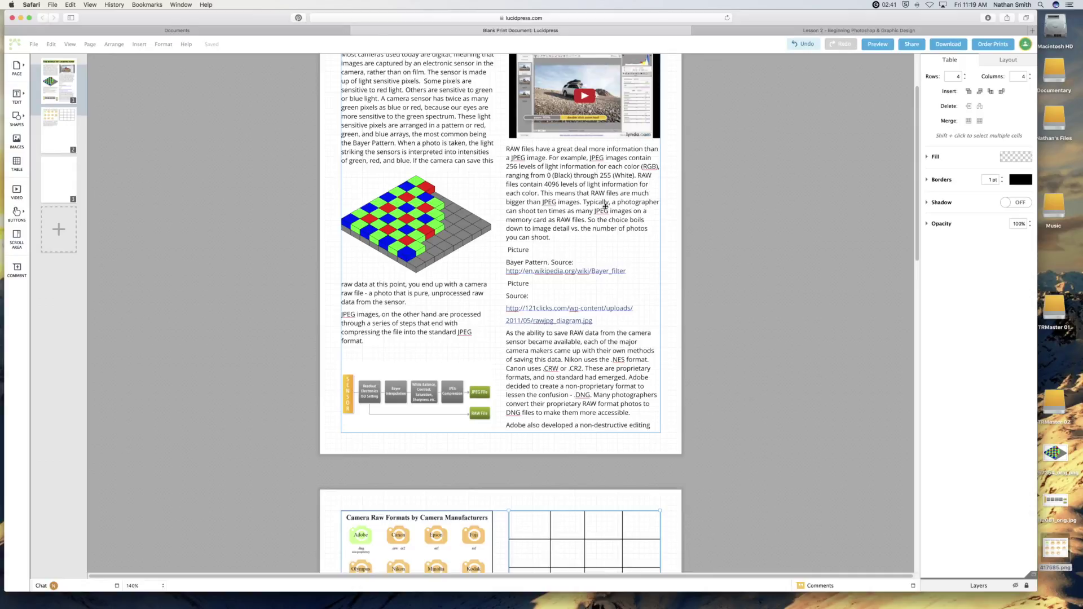
scroll(607, 214, down, 9)
scroll(608, 215, down, 2)
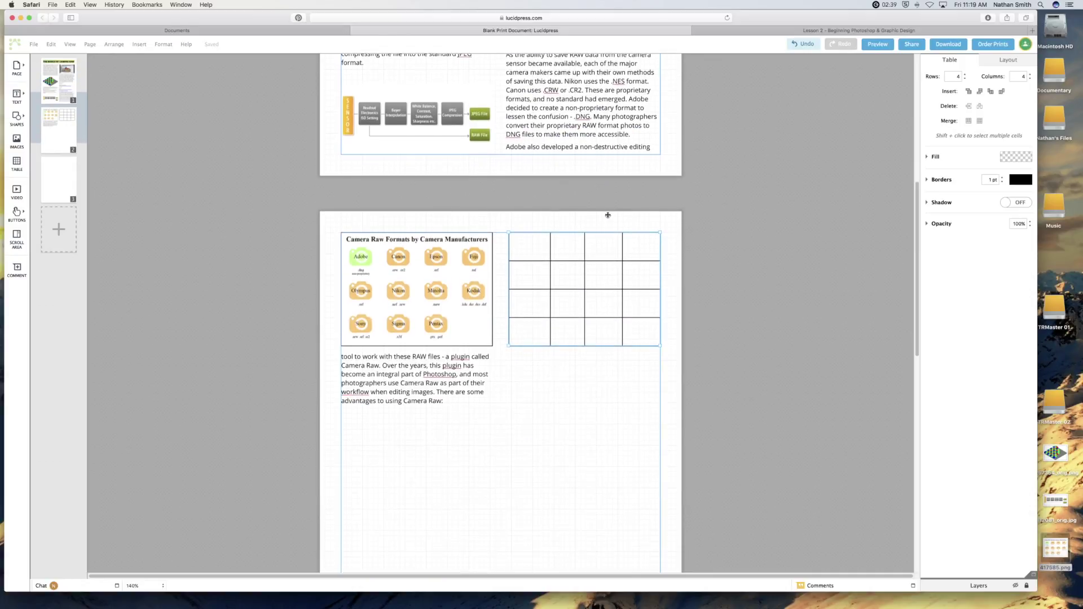
scroll(607, 215, up, 5)
scroll(608, 215, up, 8)
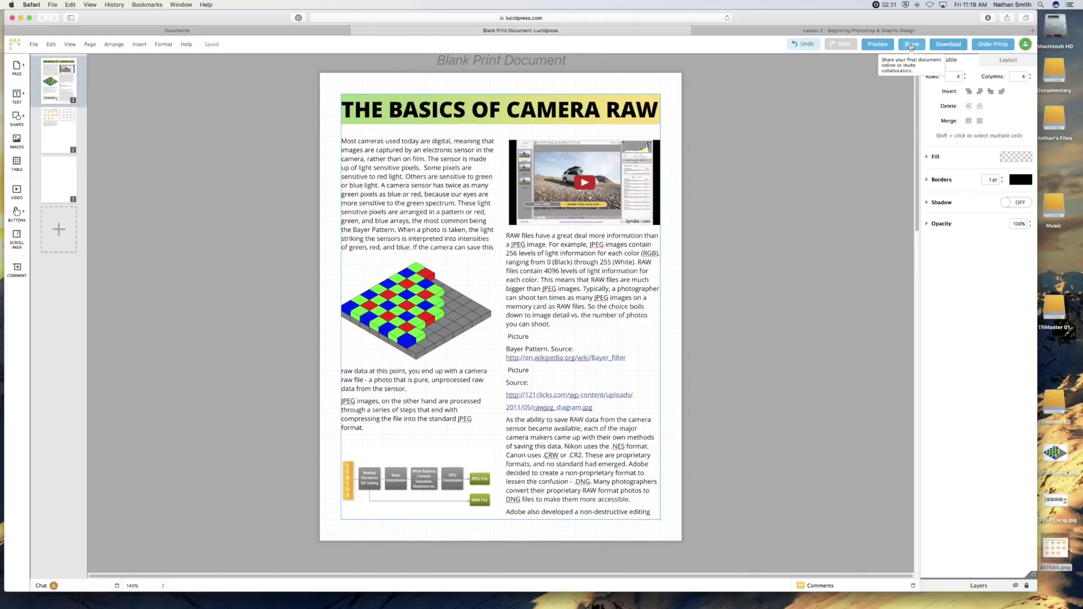
click(948, 44)
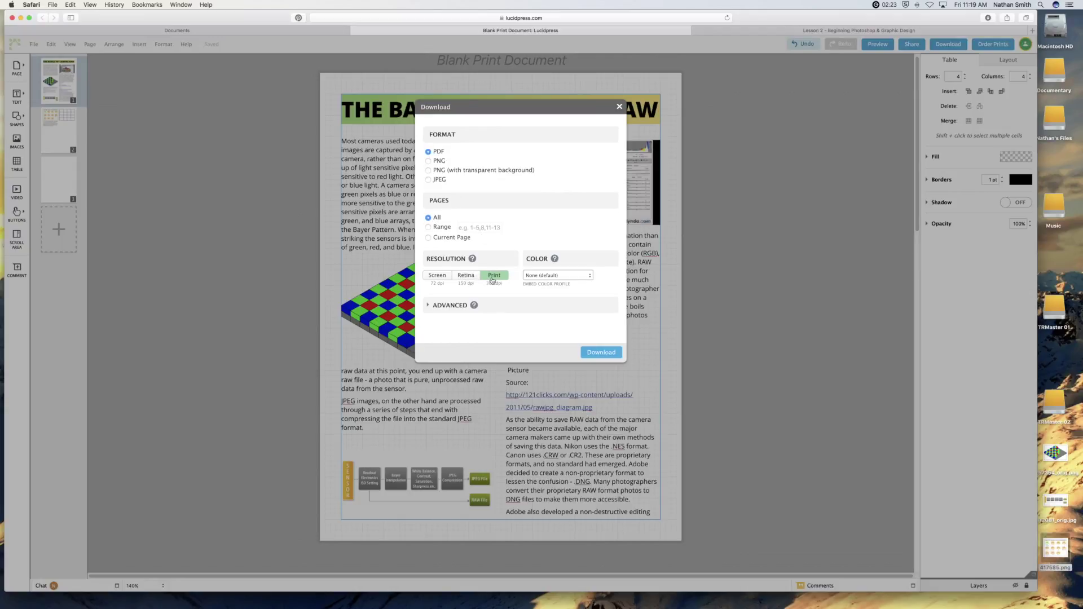
click(602, 352)
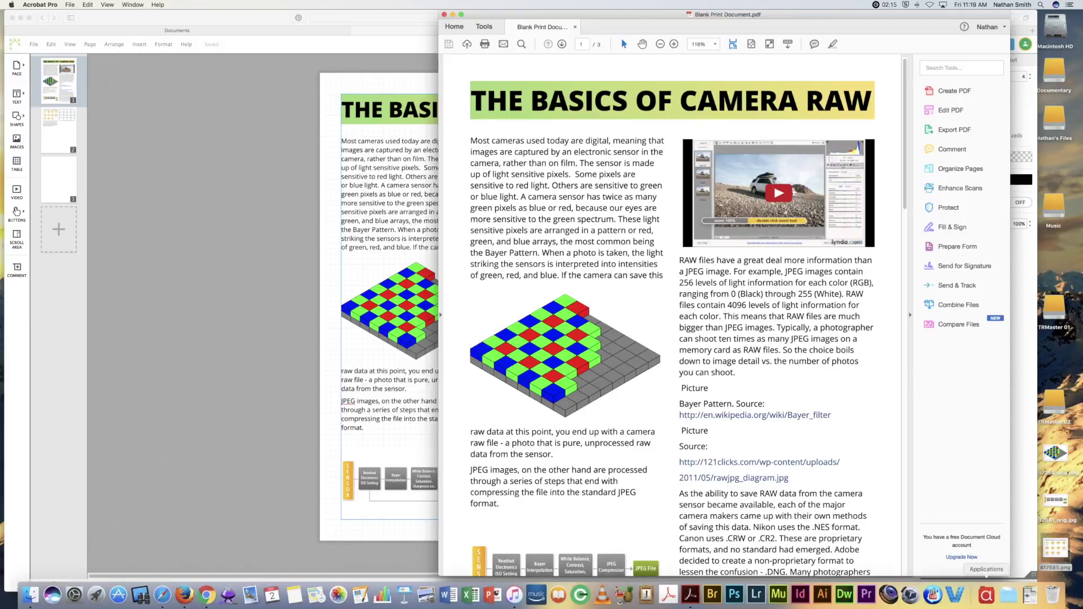
click(1030, 595)
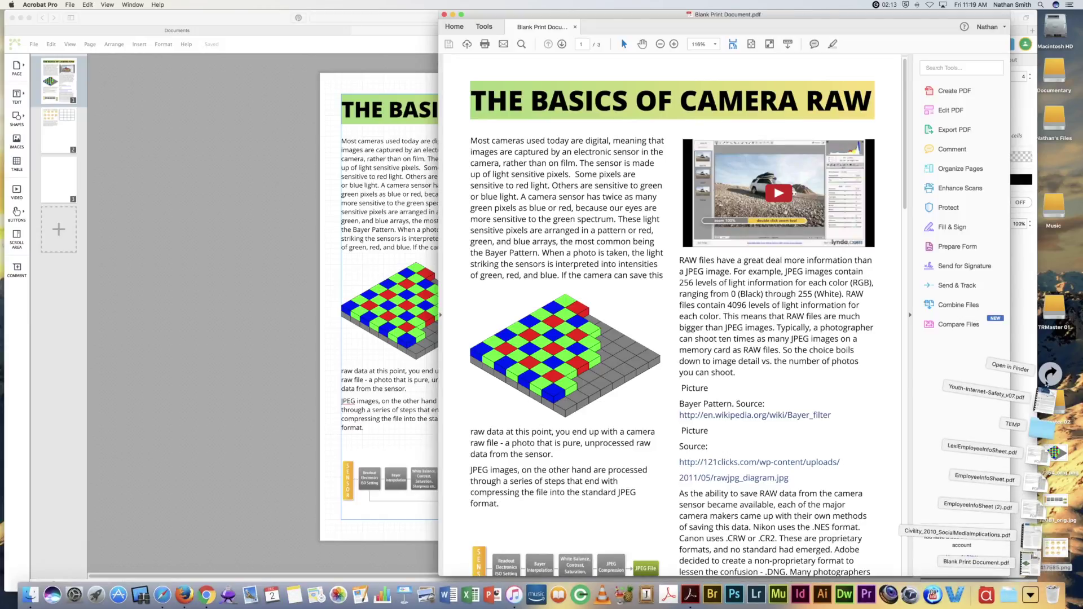
click(1049, 374)
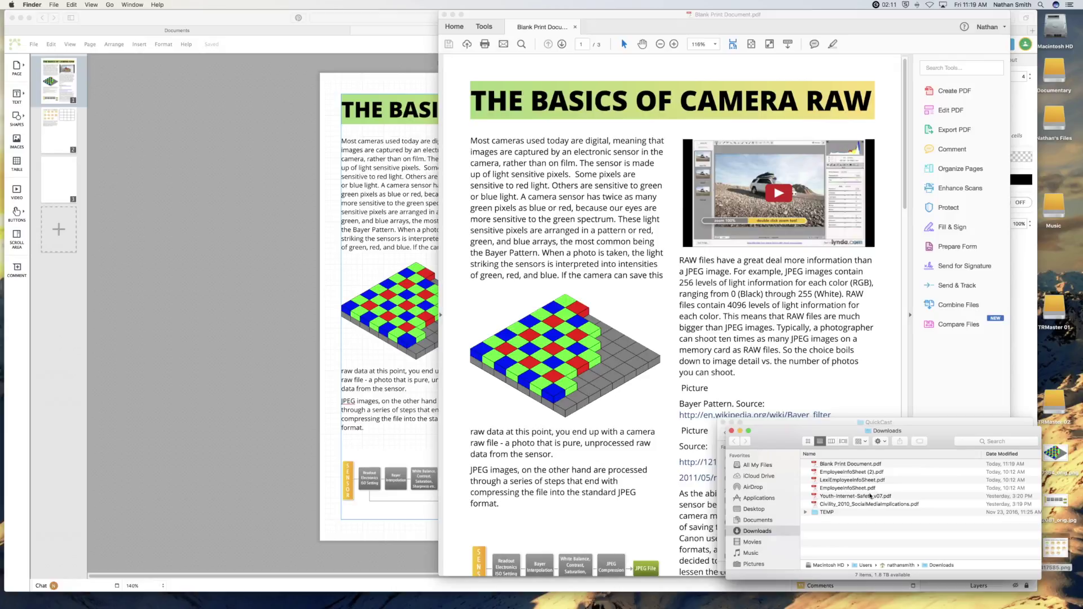
click(844, 464)
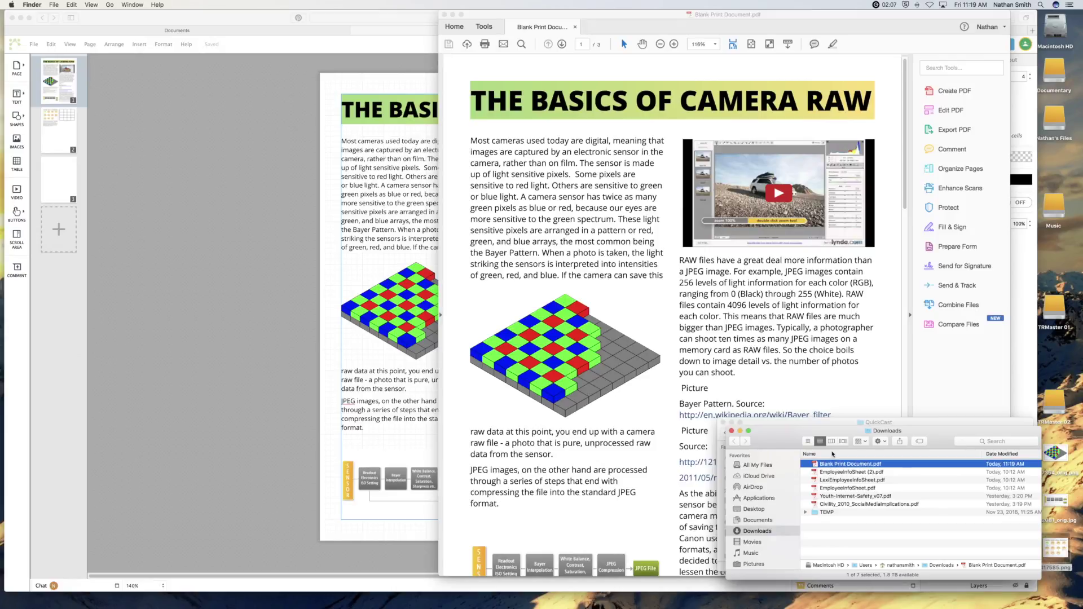
click(797, 351)
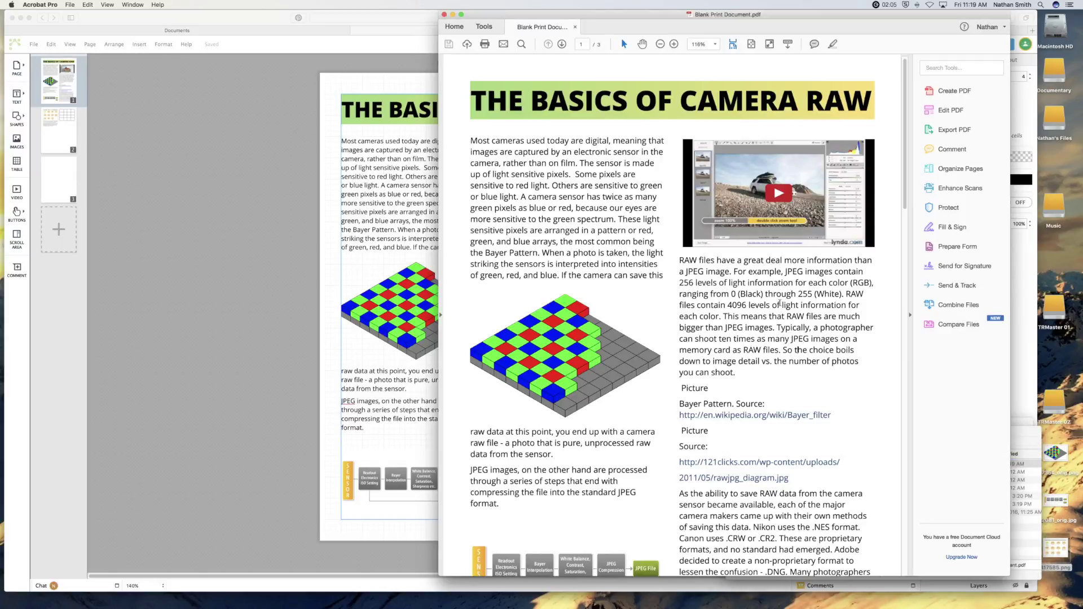
scroll(582, 280, down, 5)
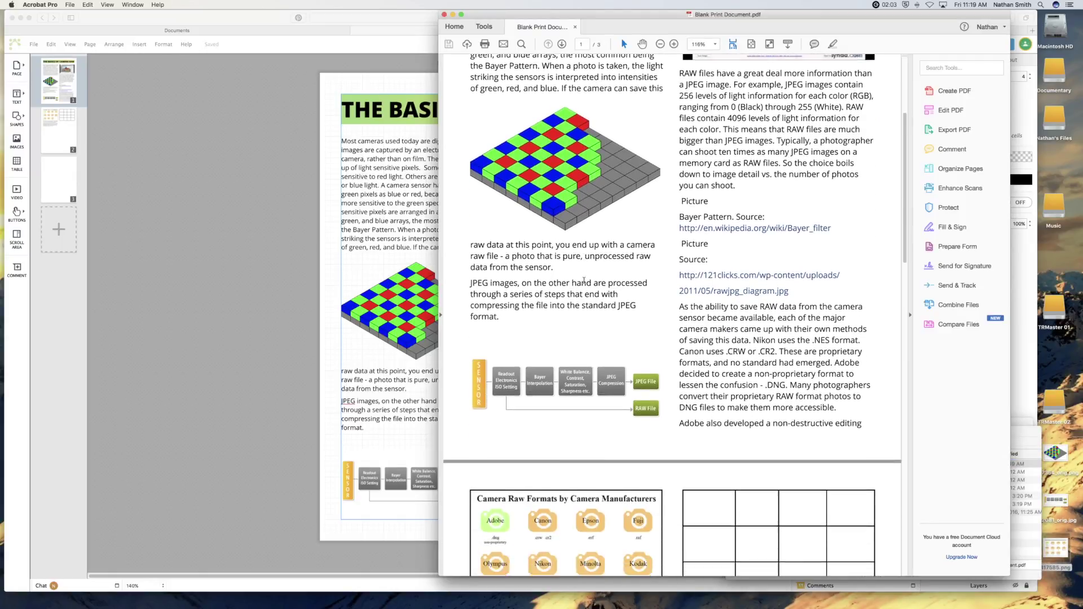
scroll(584, 281, down, 5)
scroll(584, 281, up, 15)
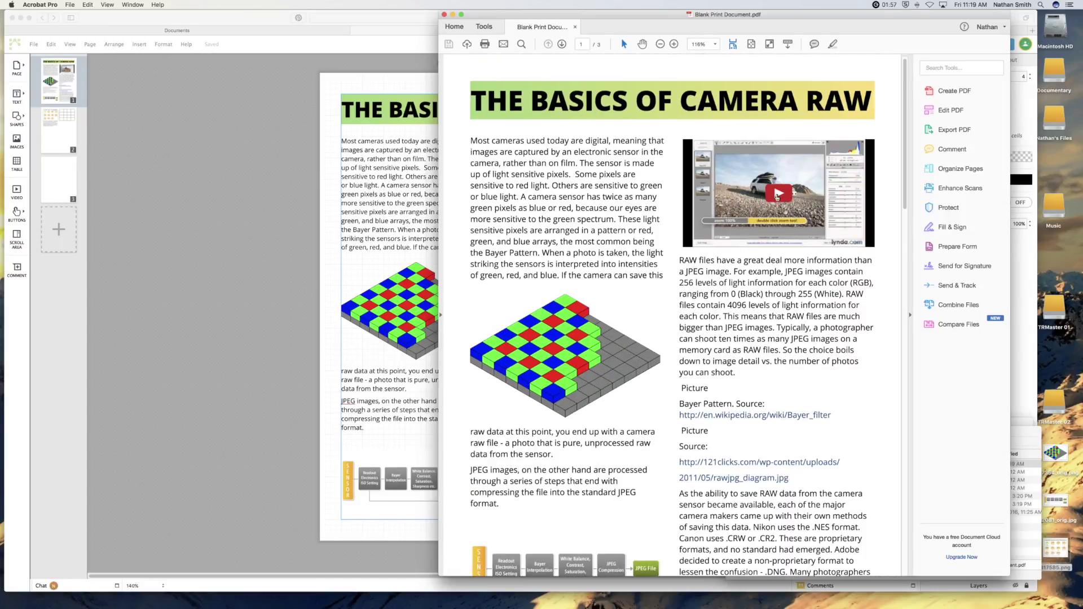
click(777, 196)
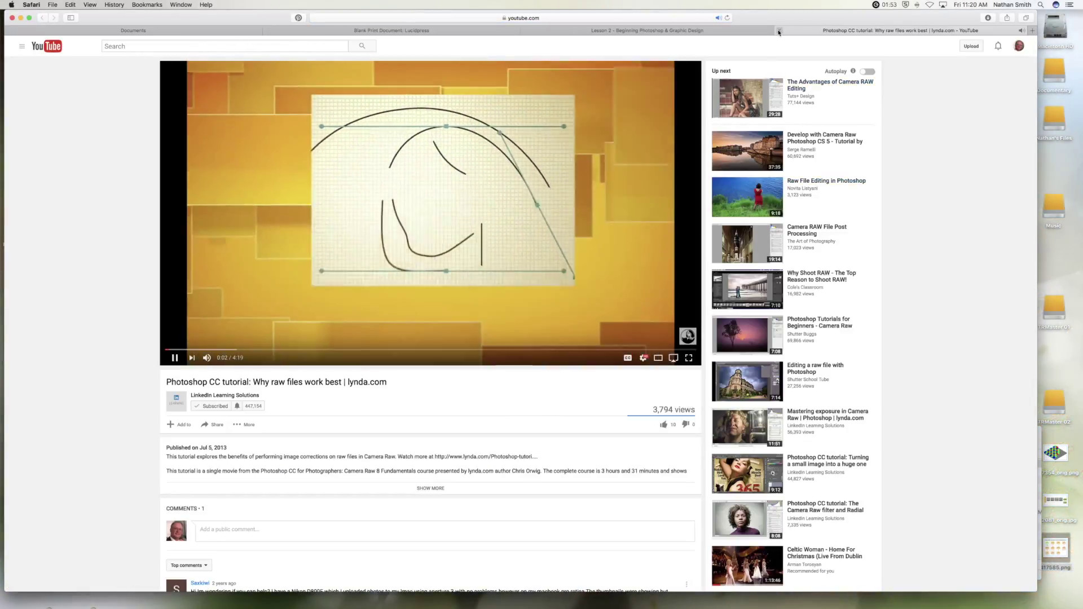
Close the YouTube video, then follow the PDF's Bayer filter link to Wikipedia and close it.
click(778, 31)
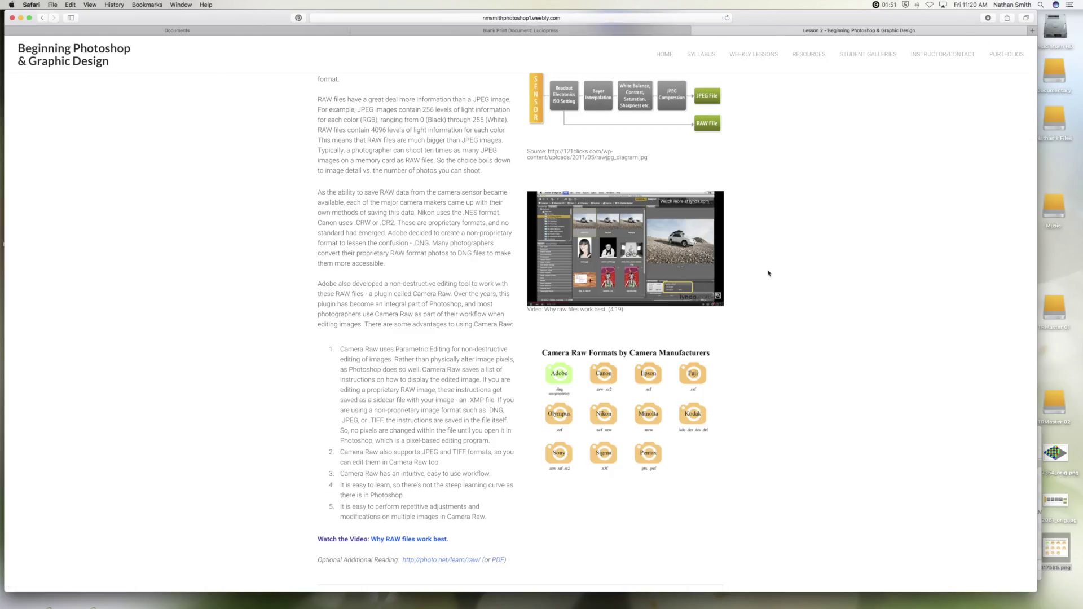
key(super+Tab)
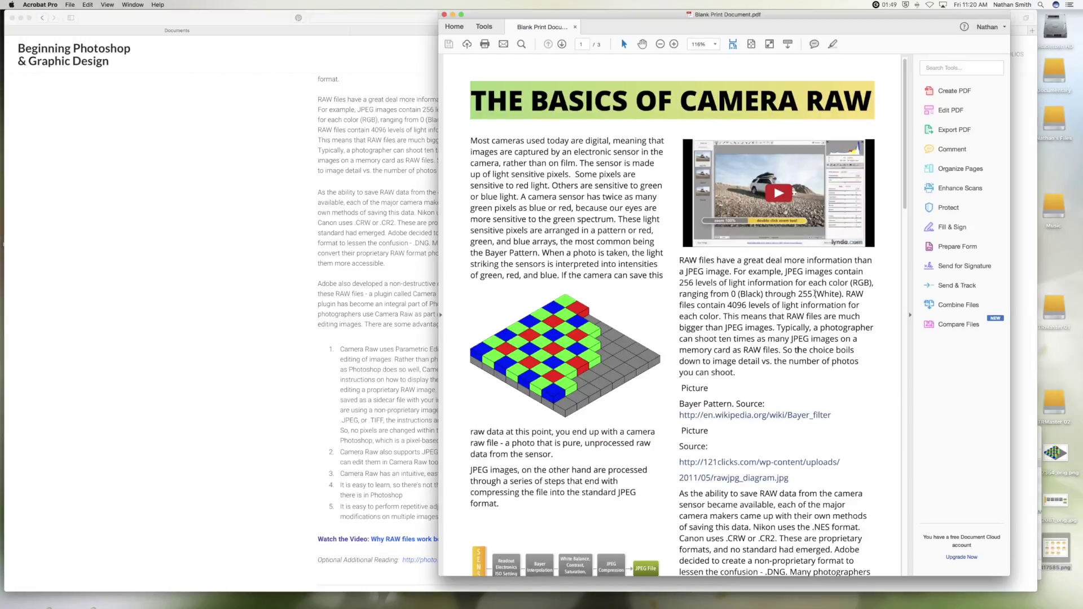
scroll(814, 293, down, 6)
triple_click(772, 254)
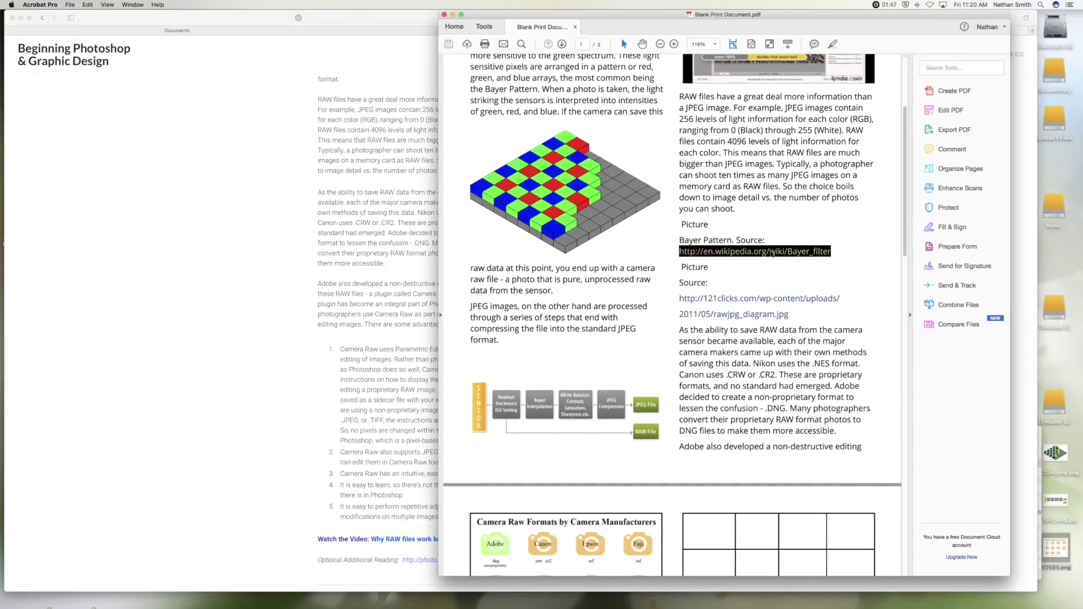
click(602, 323)
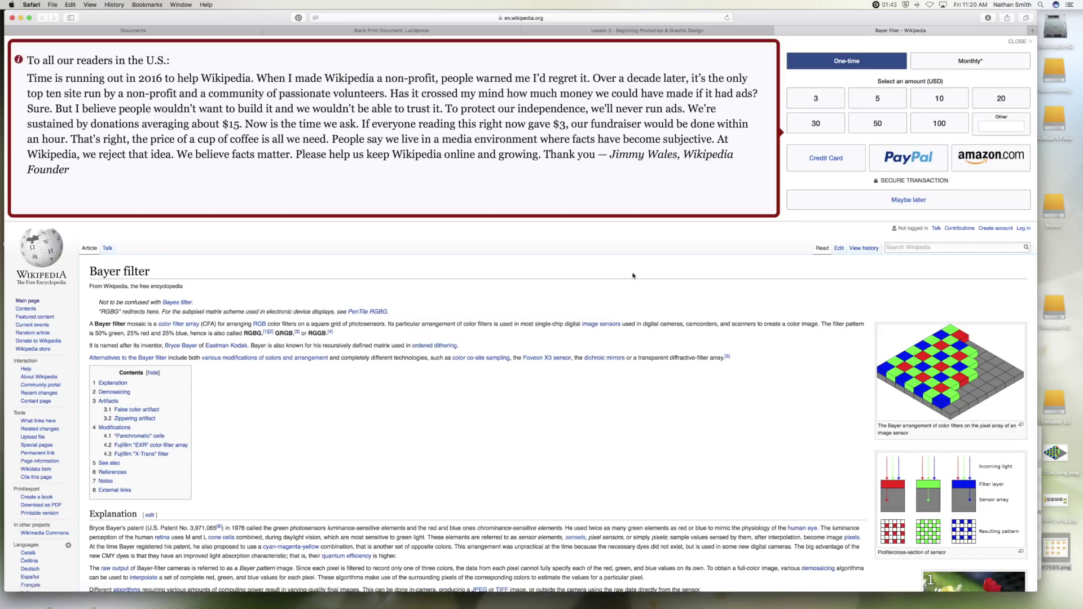
click(781, 31)
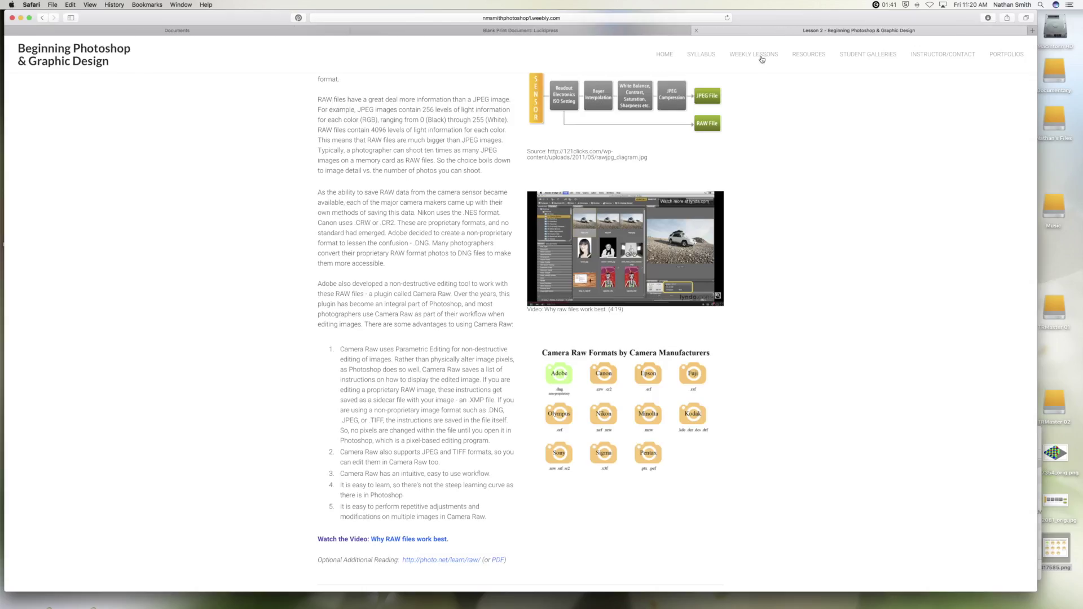
Scroll back up to the 'Lesson 2 (September 6) • The basics of camera raw' heading.
scroll(732, 220, up, 15)
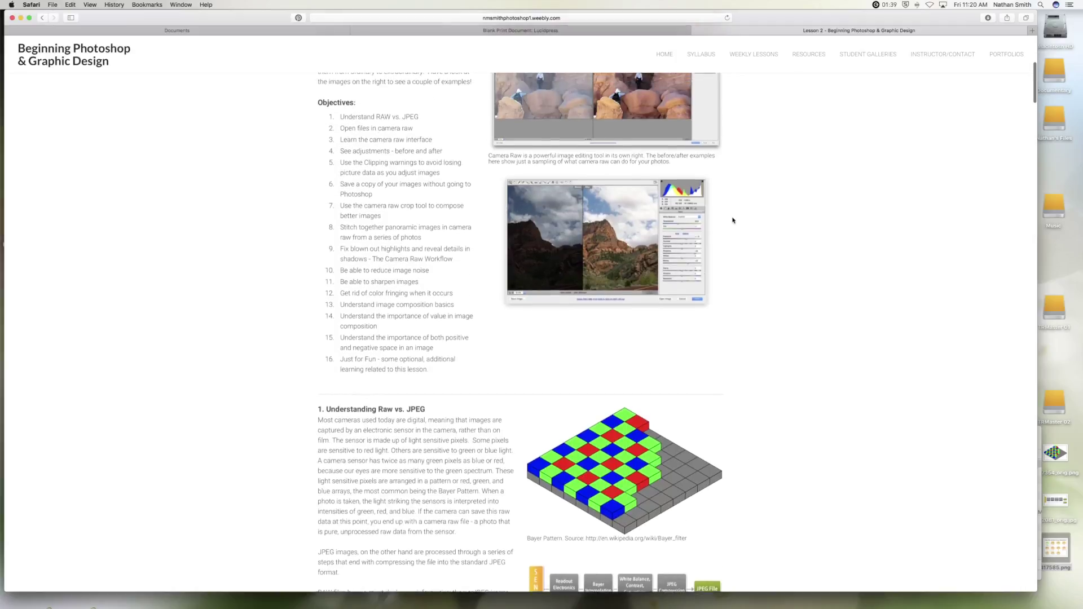
scroll(732, 220, up, 5)
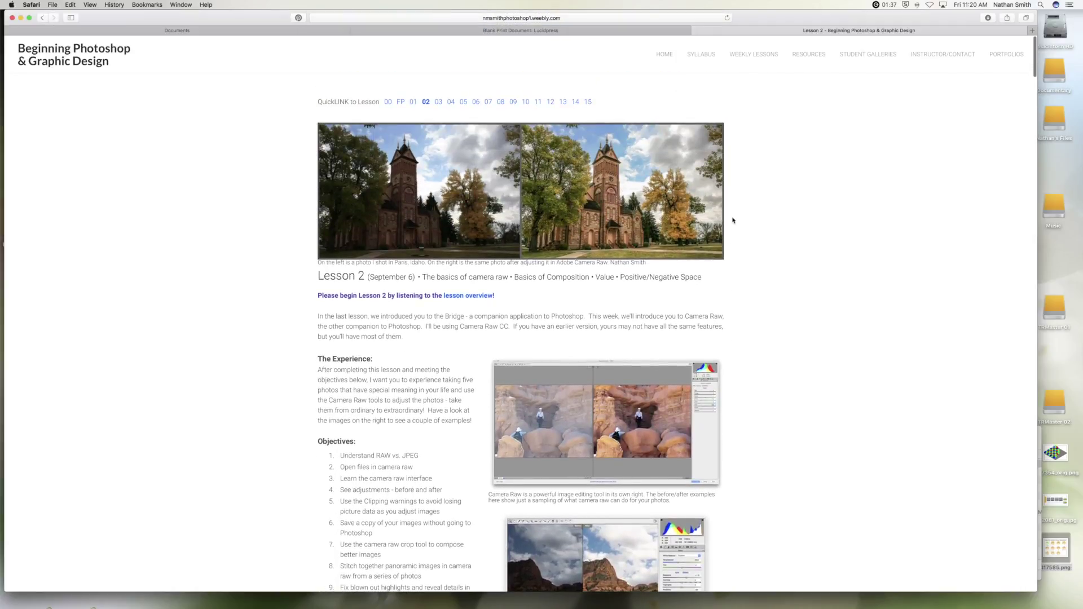